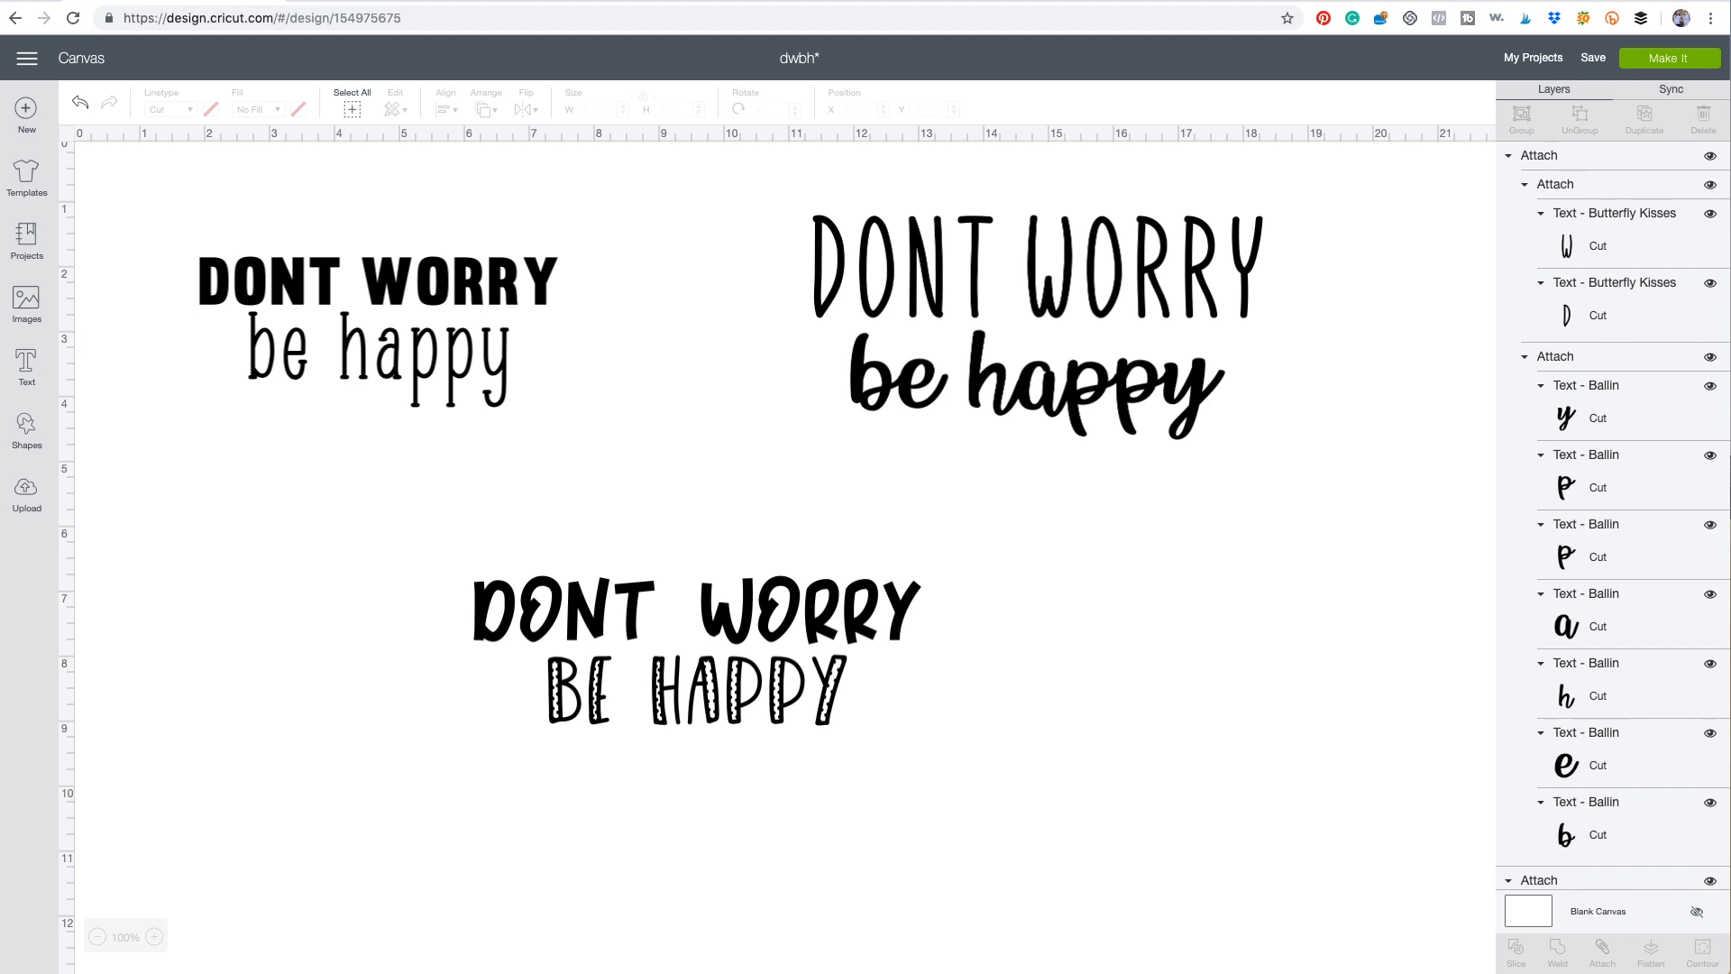
# Step: Switch to the Makers Gonna Learn website, open its Fonts page and examine the basic, fancy, handlettered and script samples
pyautogui.click(492, 3)
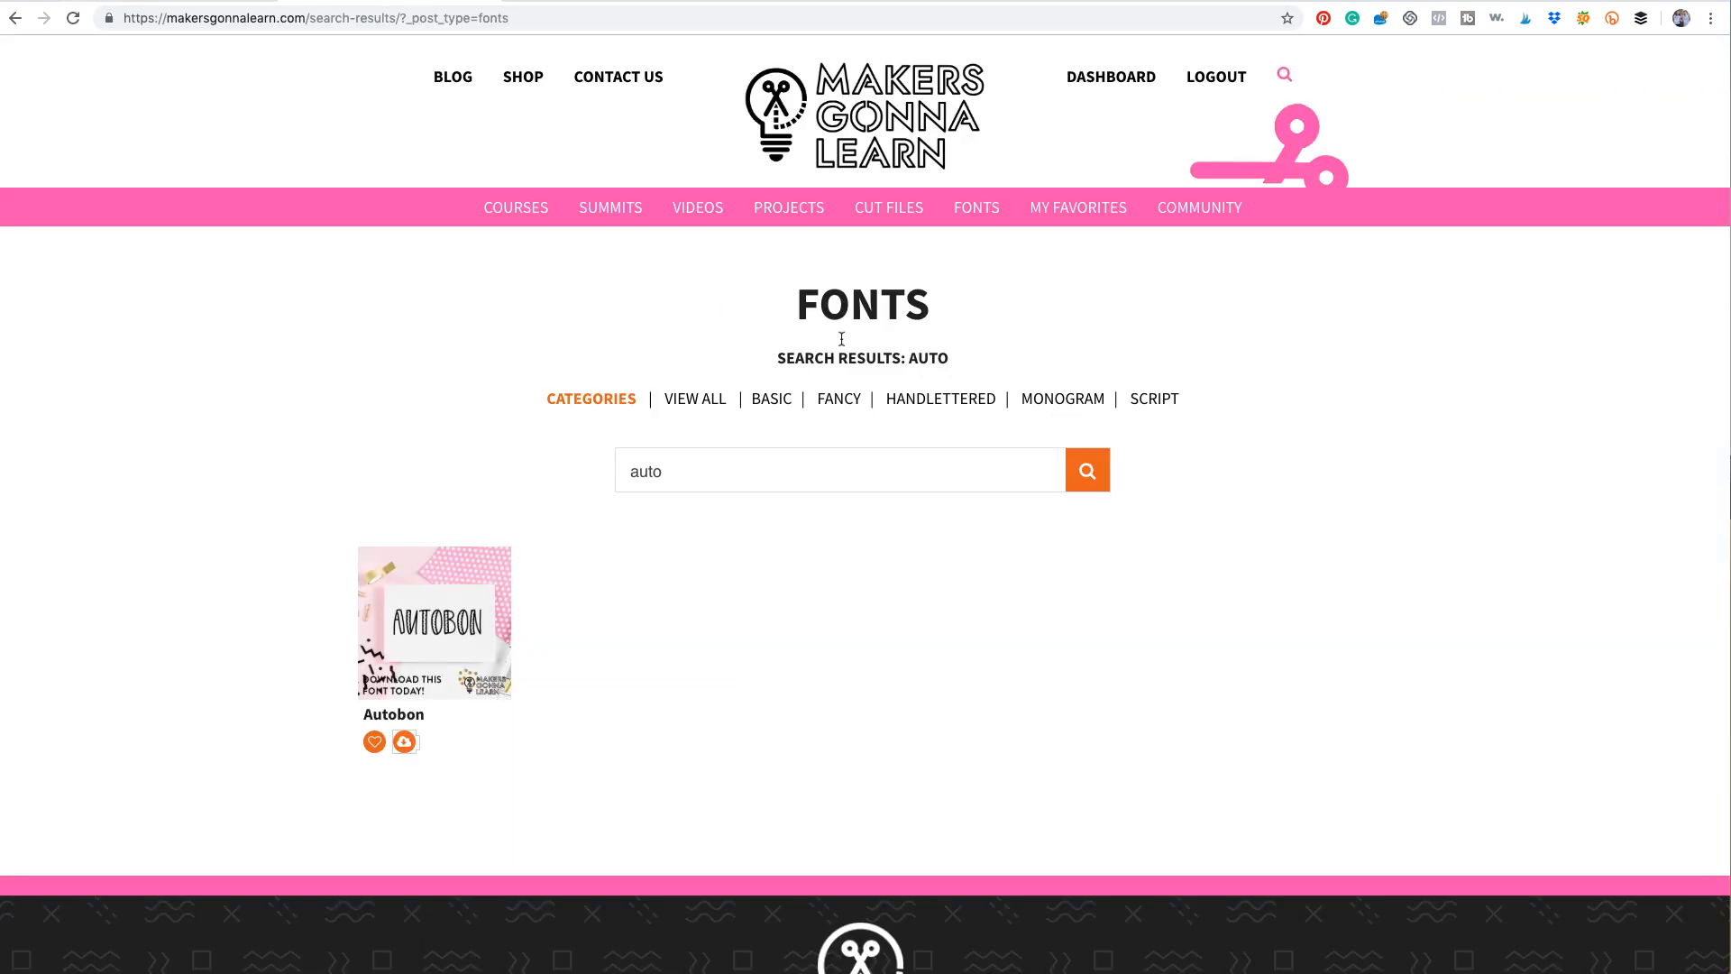
pyautogui.click(987, 204)
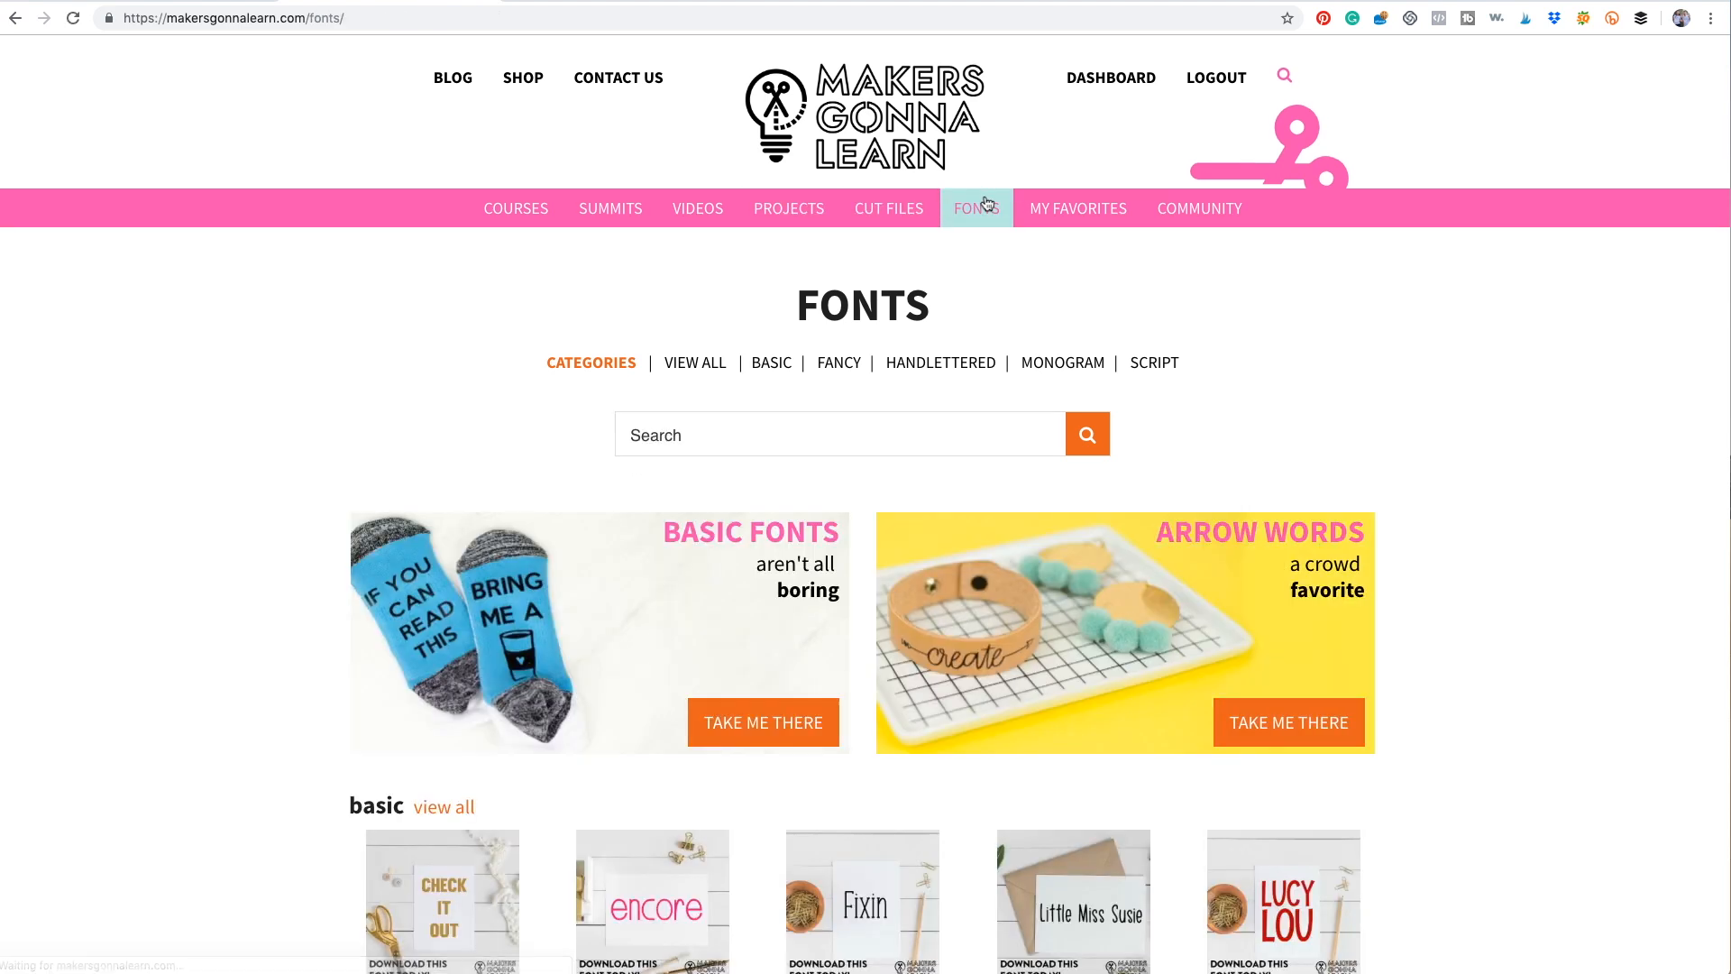
pyautogui.scroll(-2, 1333, 387)
pyautogui.scroll(-3, 1333, 390)
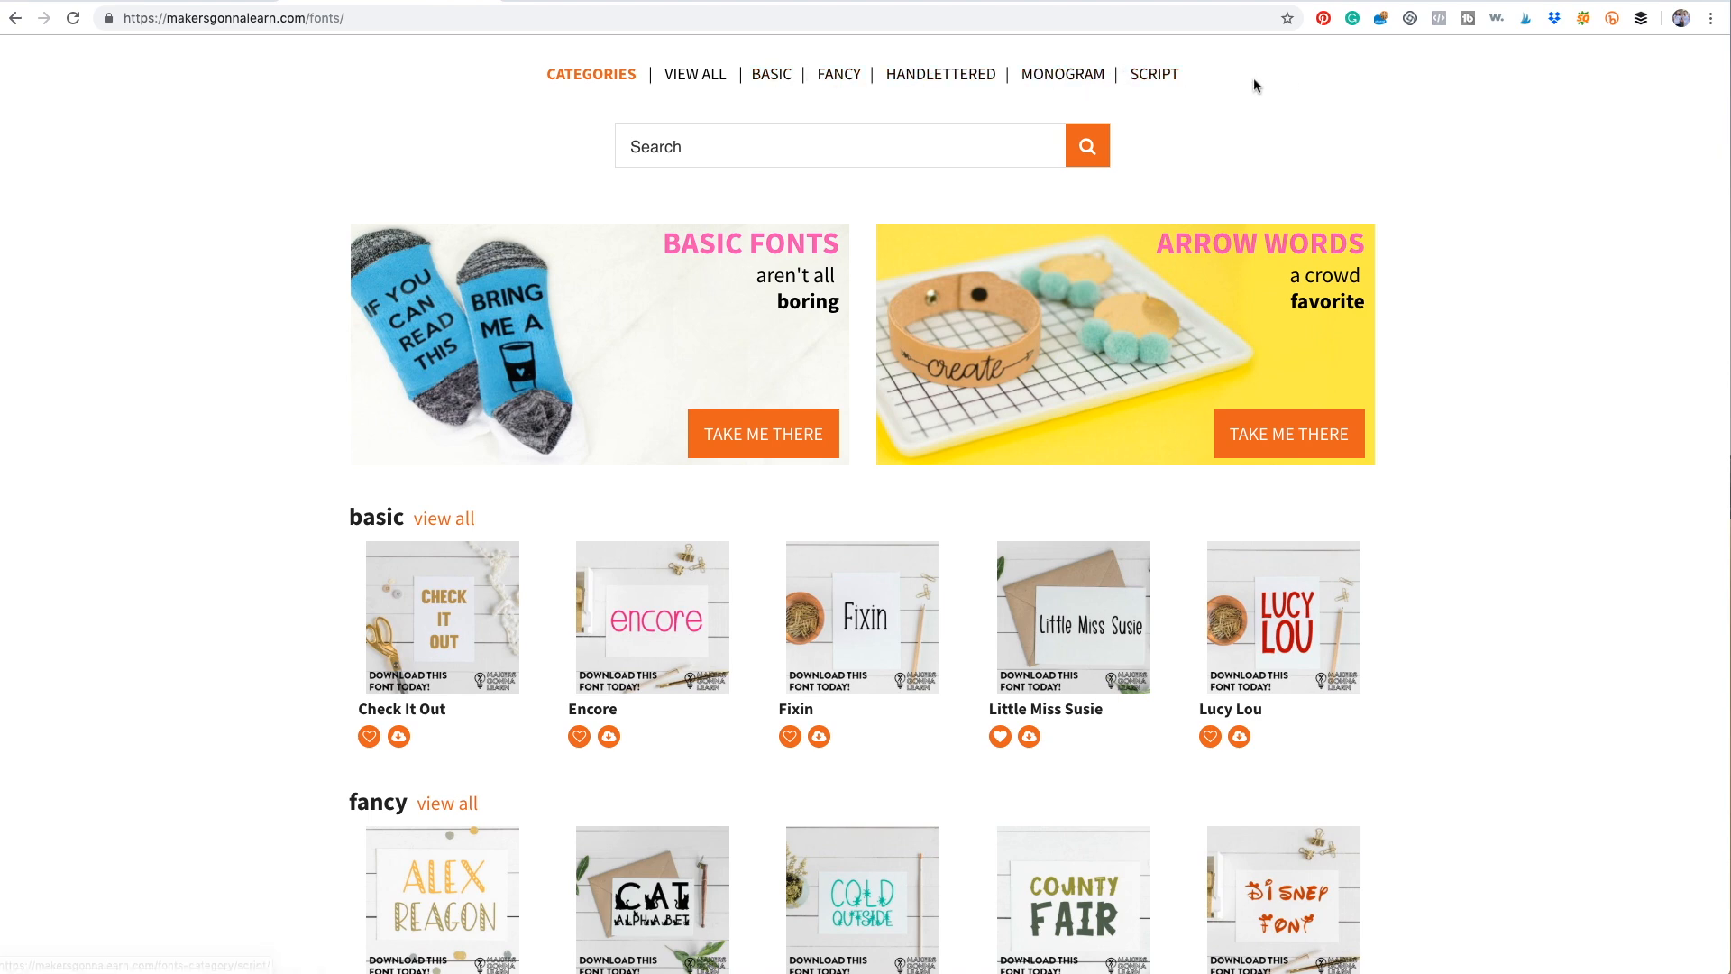
pyautogui.scroll(-1, 1465, 277)
pyautogui.scroll(-5, 1465, 278)
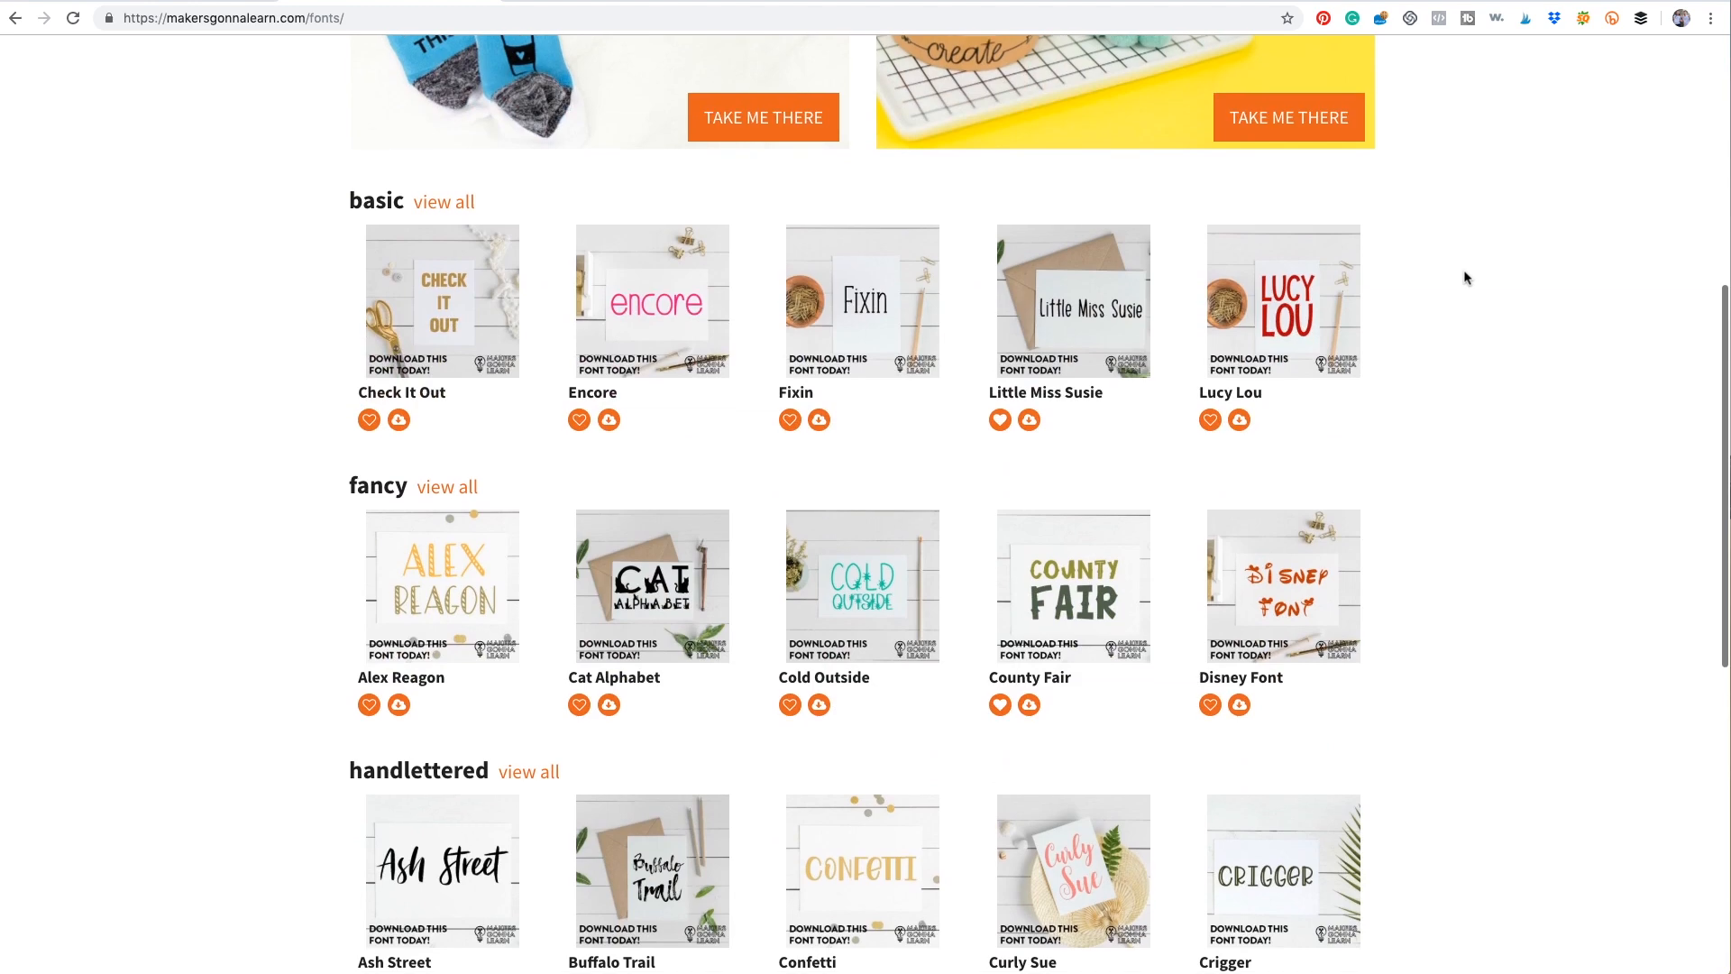
pyautogui.scroll(-4, 1465, 278)
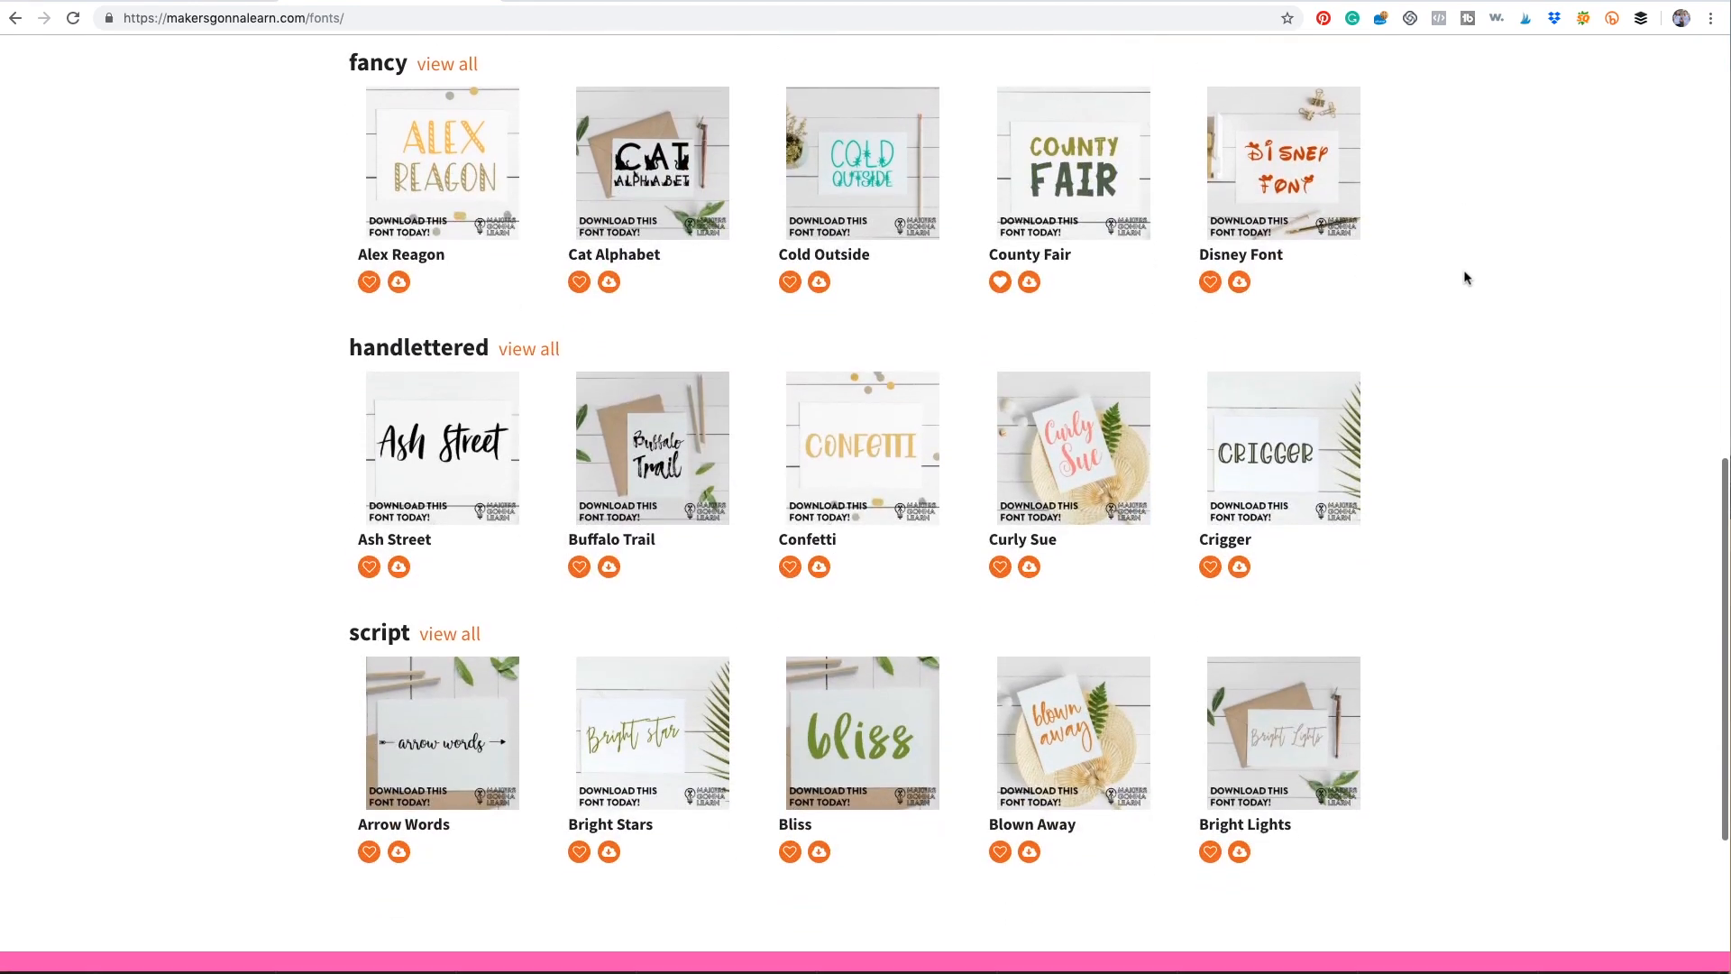
pyautogui.scroll(4, 1461, 279)
pyautogui.scroll(7, 1460, 279)
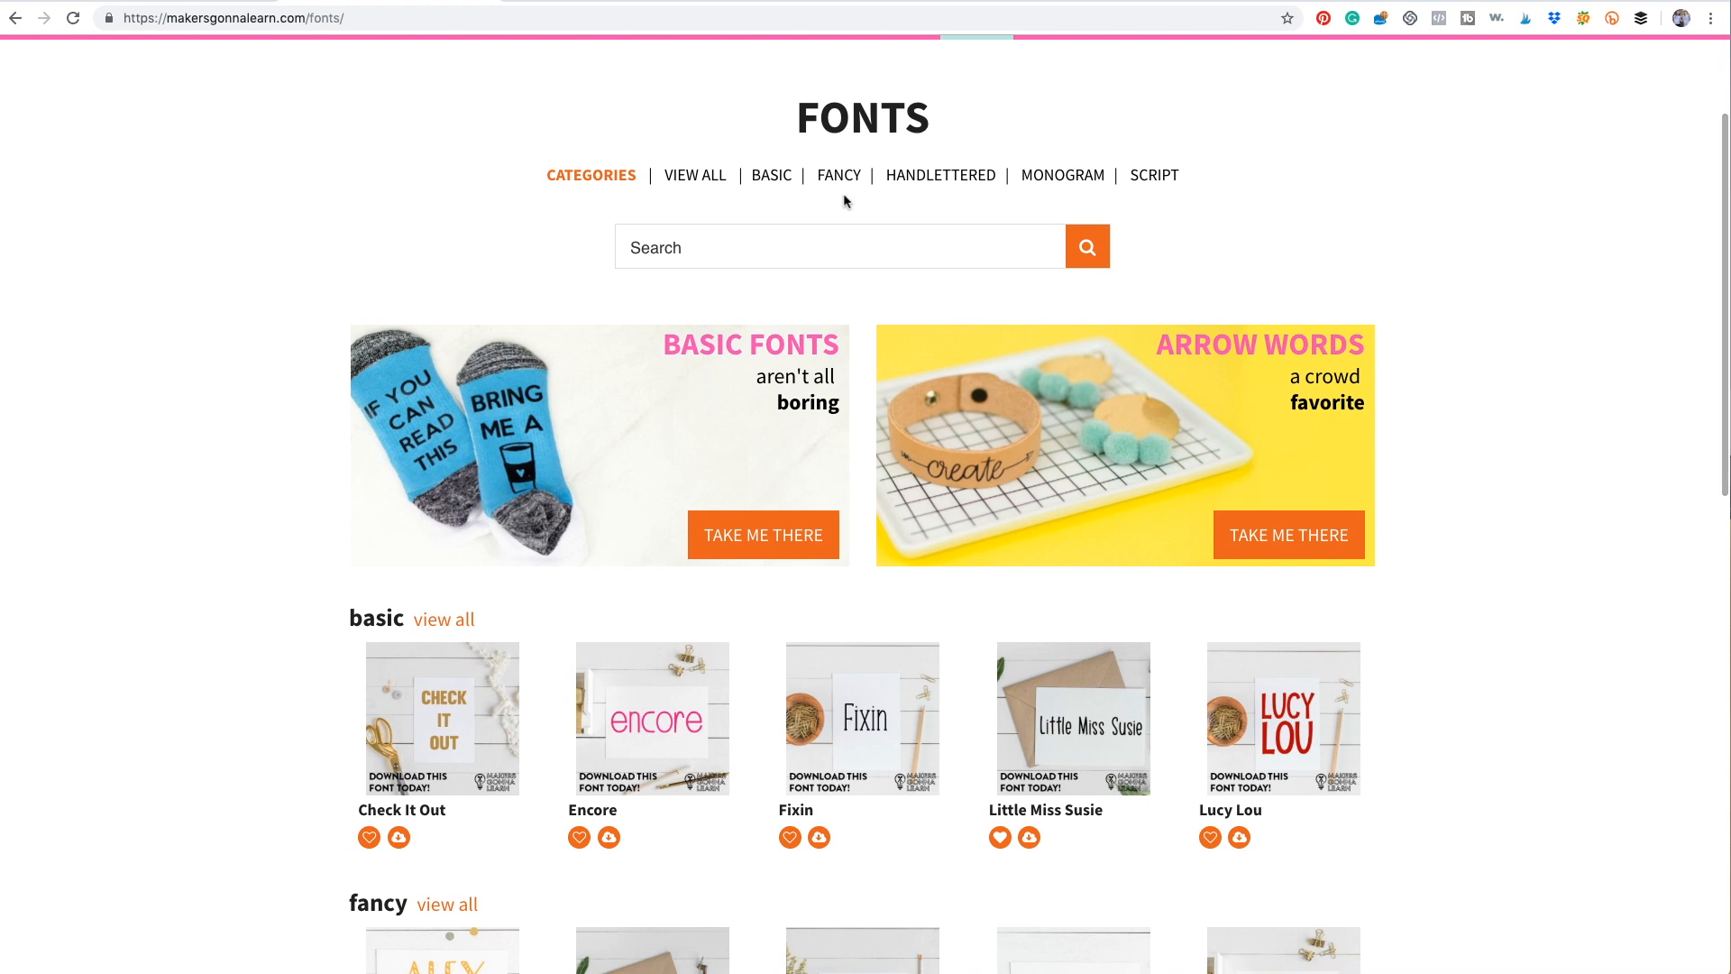
# Step: List the fonts of all categories and look through the first page of samples, from Alex Reagon to Chateau
pyautogui.click(695, 181)
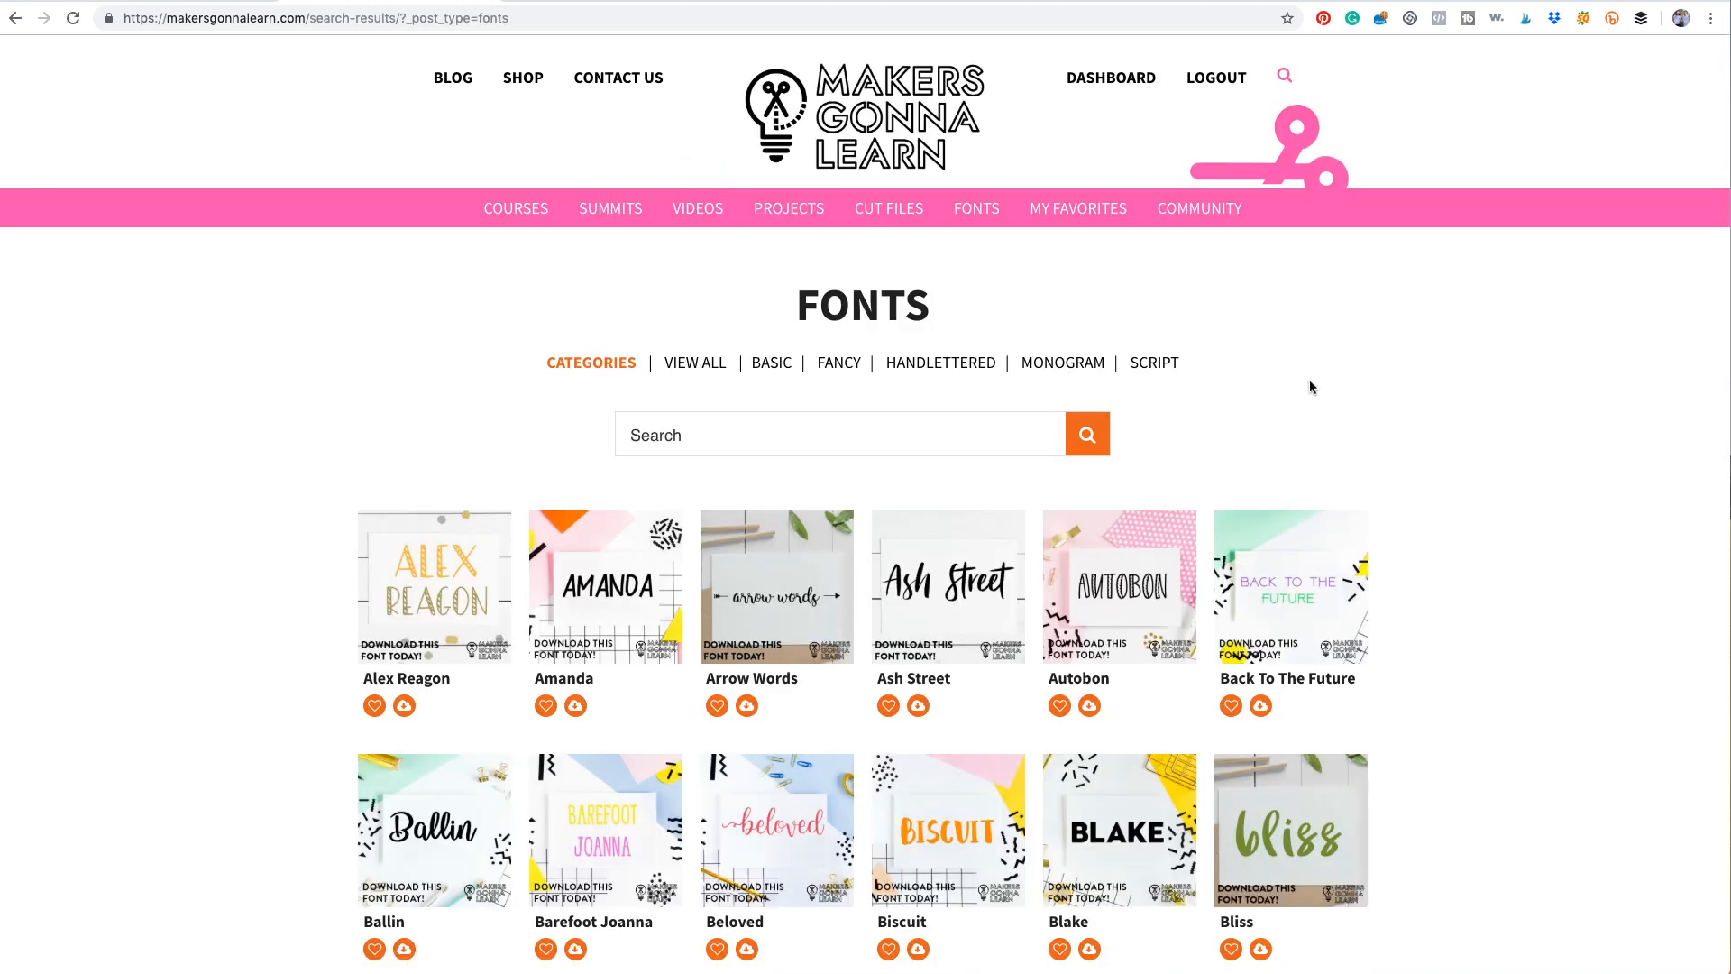
pyautogui.scroll(-3, 1522, 437)
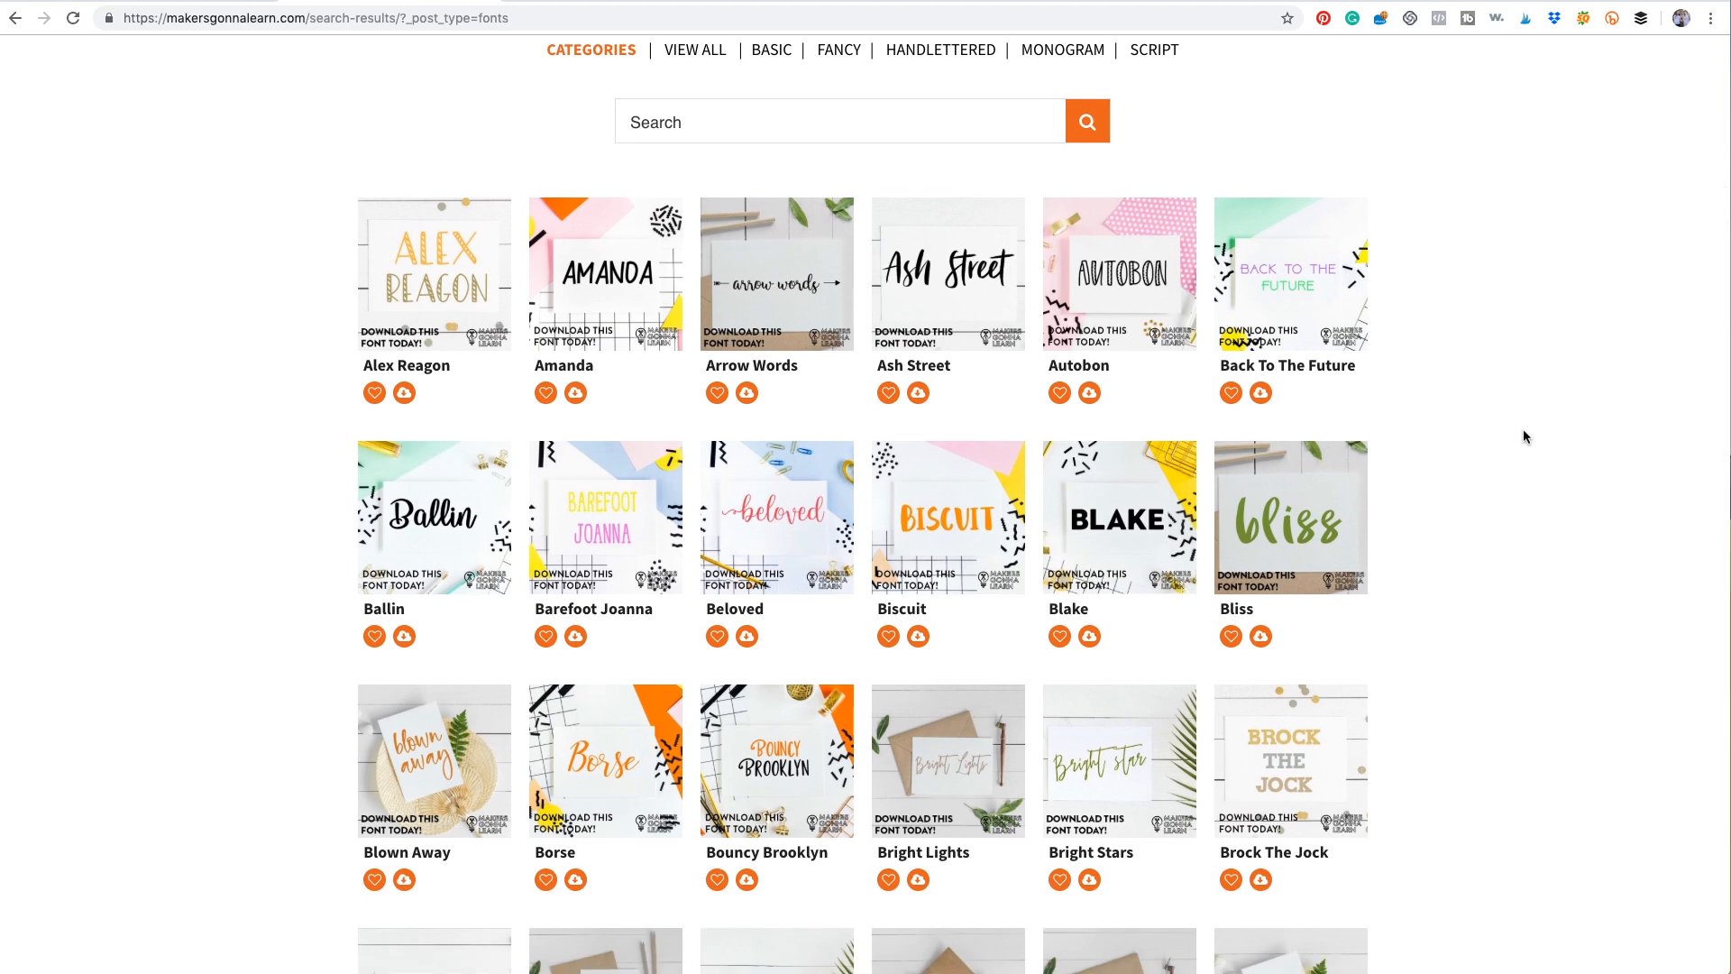
pyautogui.scroll(-1, 1523, 437)
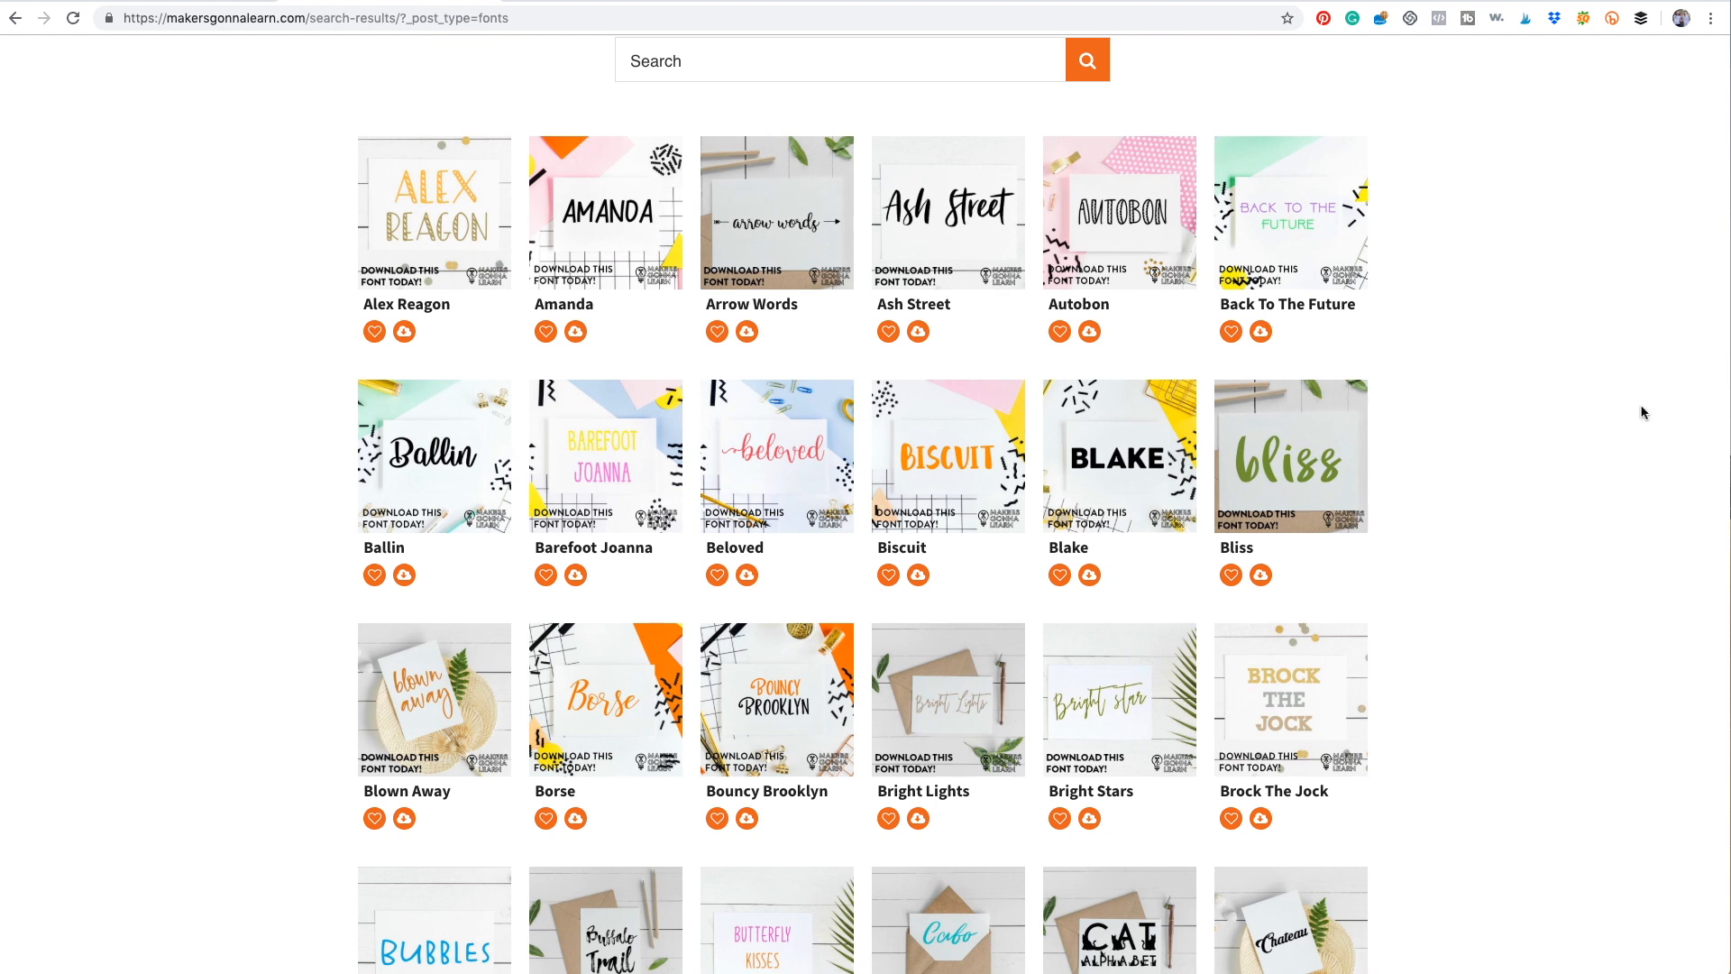
pyautogui.scroll(-3, 1553, 401)
pyautogui.scroll(-3, 1553, 401)
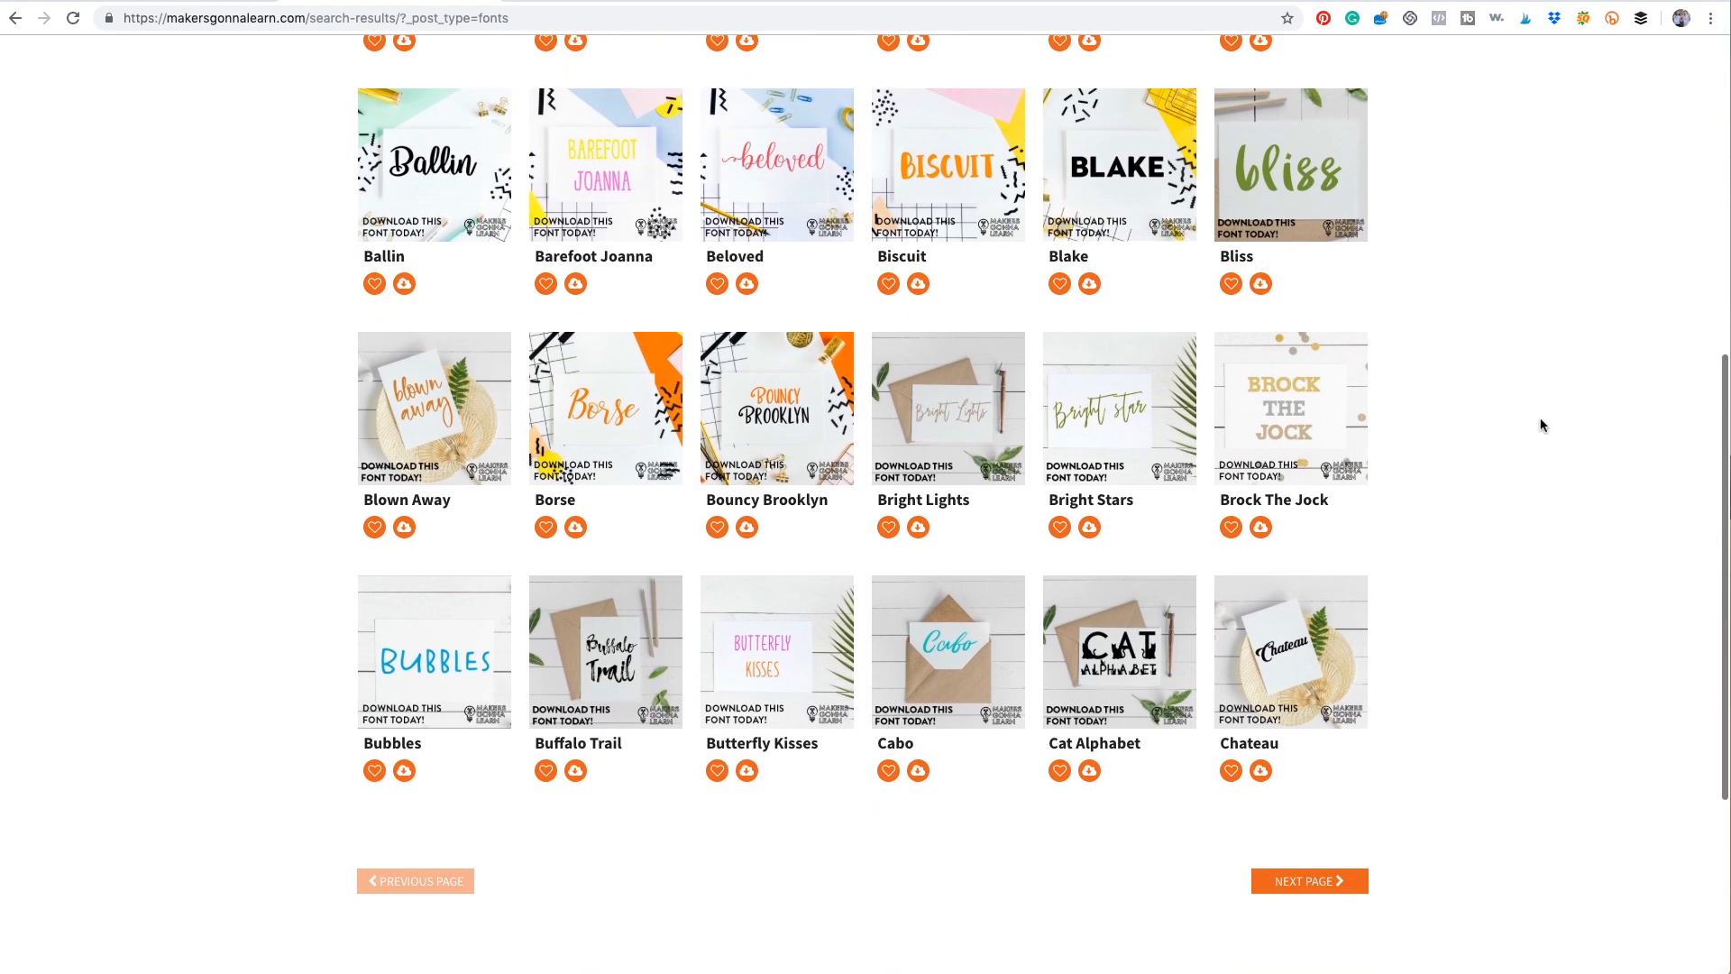
# Step: Go to page 2 of the full font list and examine the samples from Check It Out to Encore
pyautogui.click(1308, 881)
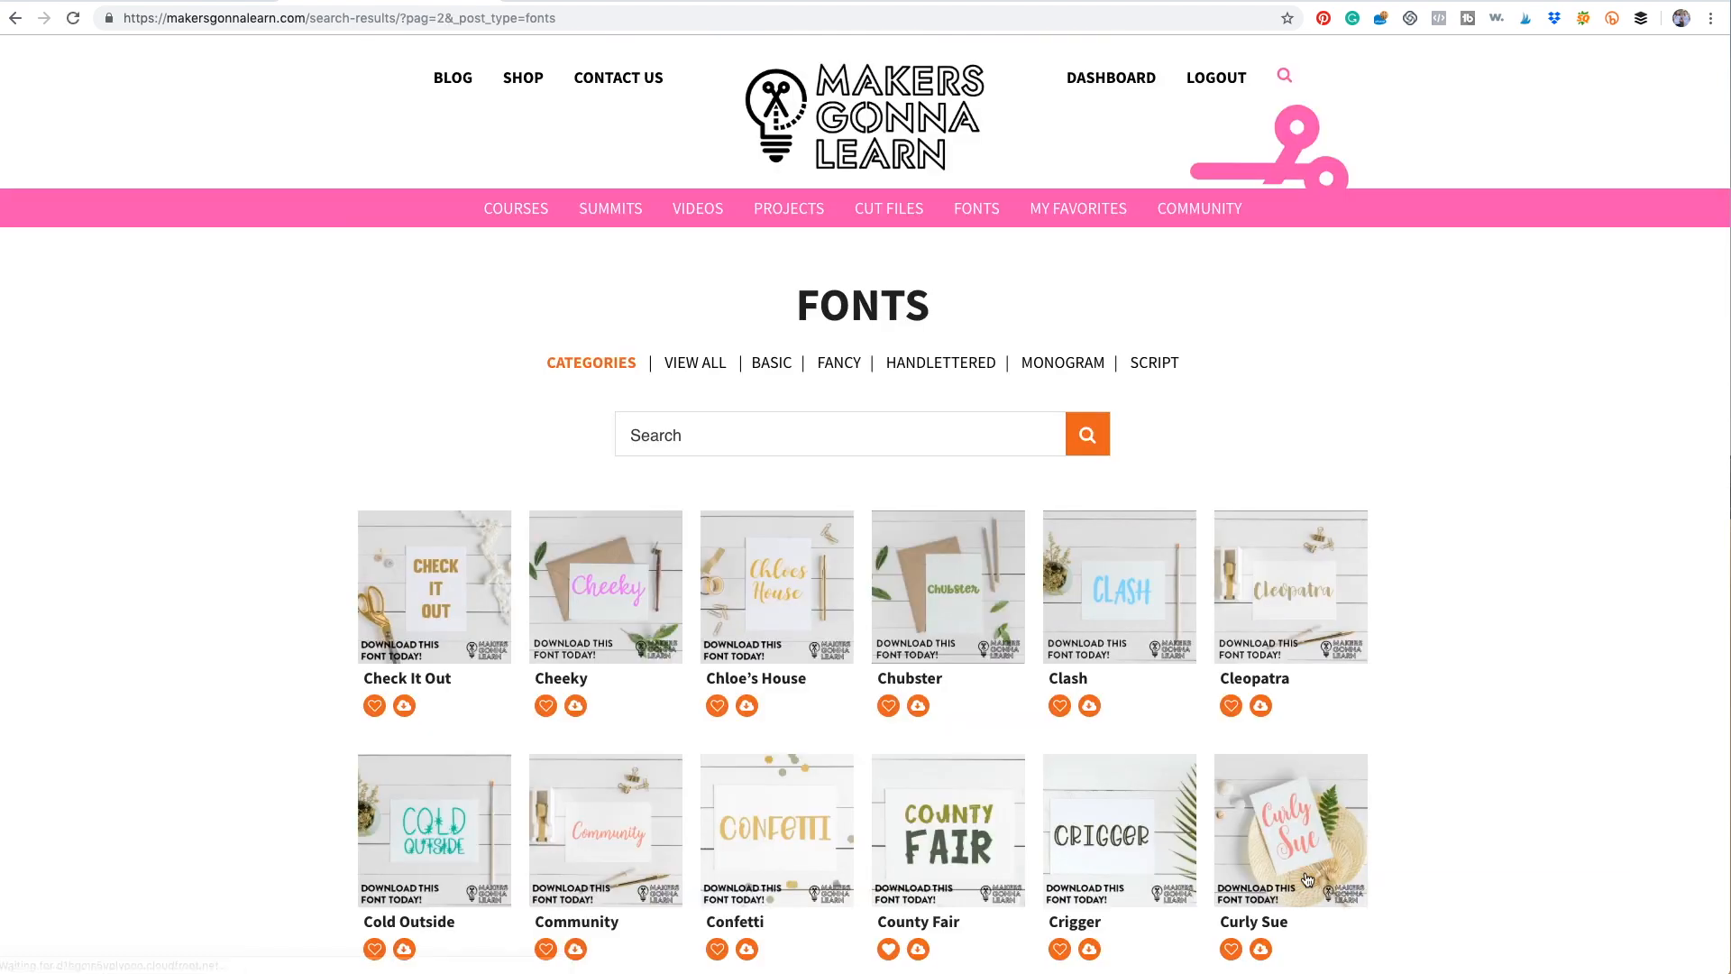
pyautogui.scroll(-1, 1440, 673)
pyautogui.scroll(-1, 1439, 675)
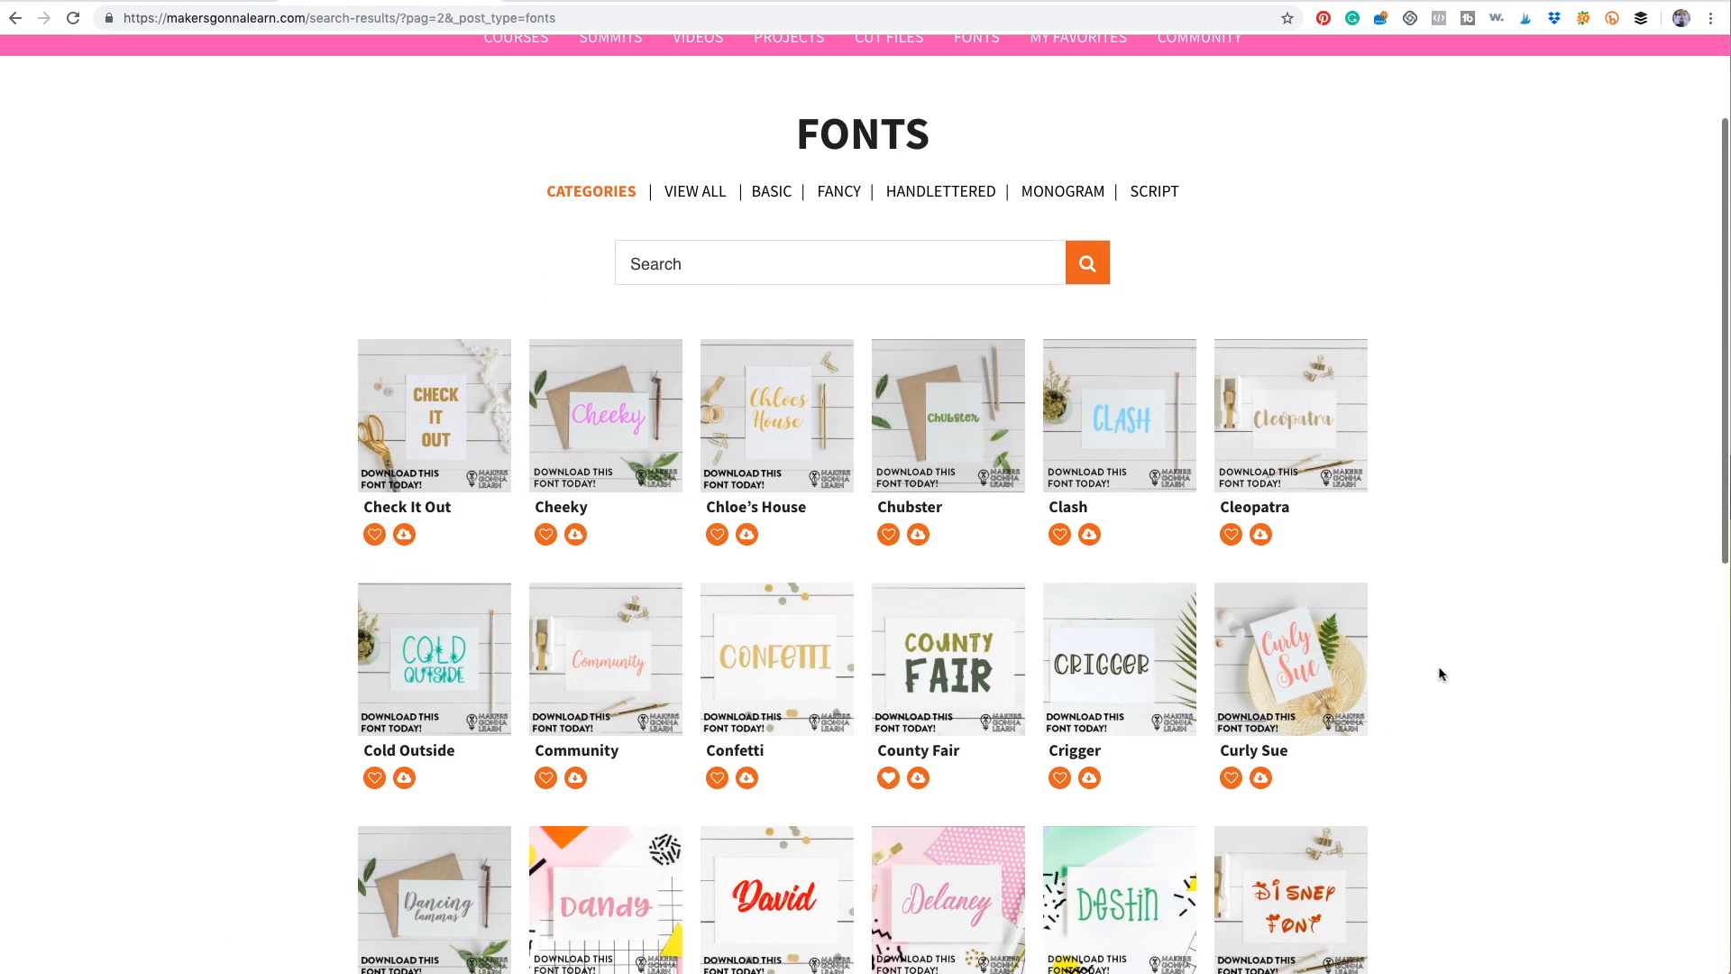
pyautogui.scroll(-2, 1439, 675)
pyautogui.scroll(-4, 1438, 668)
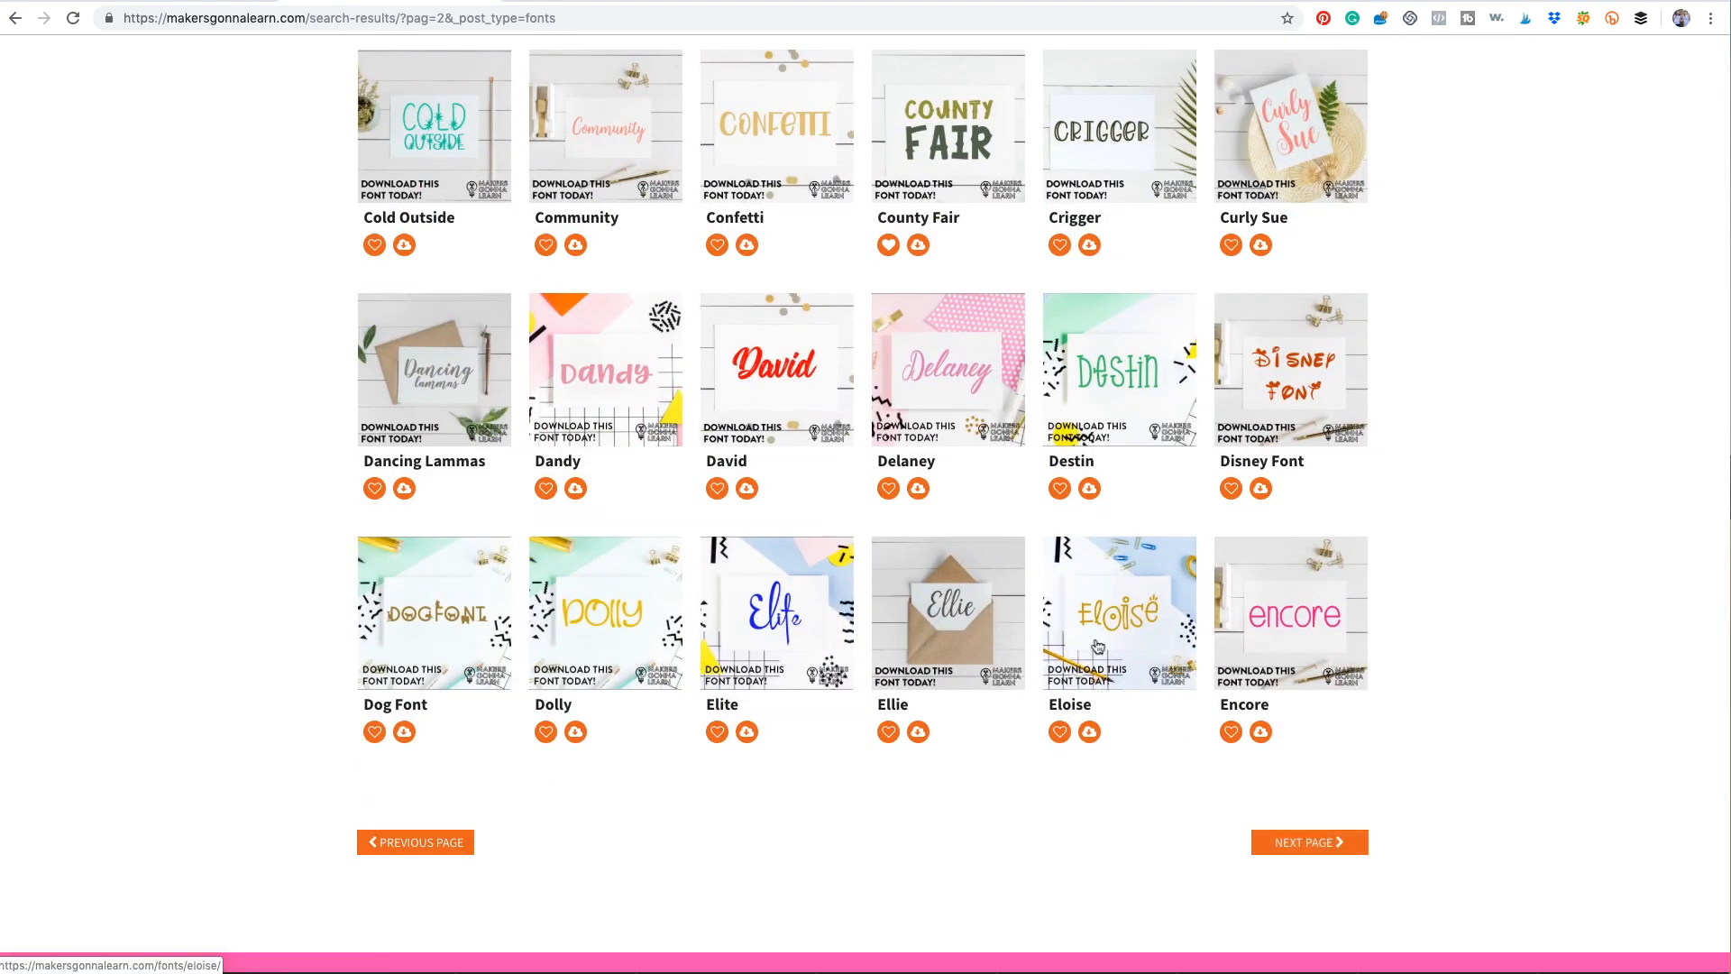
# Step: Go to page 3 of the full font list and compare the samples from Expressive to Humpty Dumpty
pyautogui.click(1323, 843)
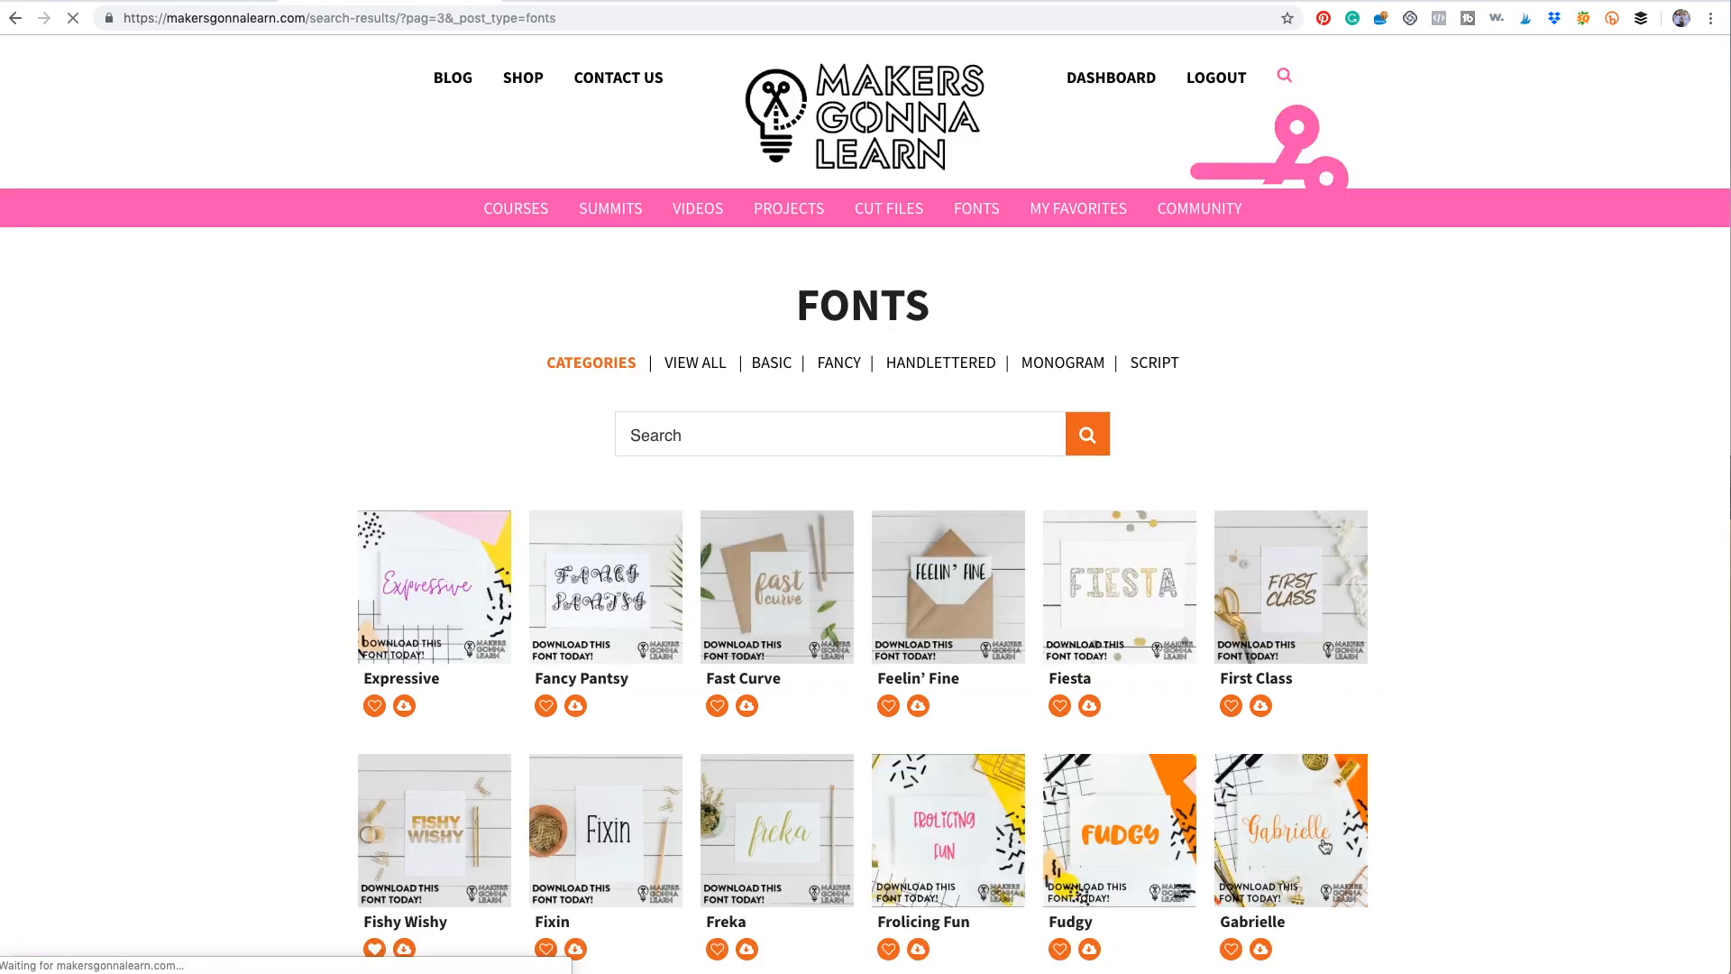
pyautogui.scroll(-3, 1546, 630)
pyautogui.scroll(-2, 1549, 632)
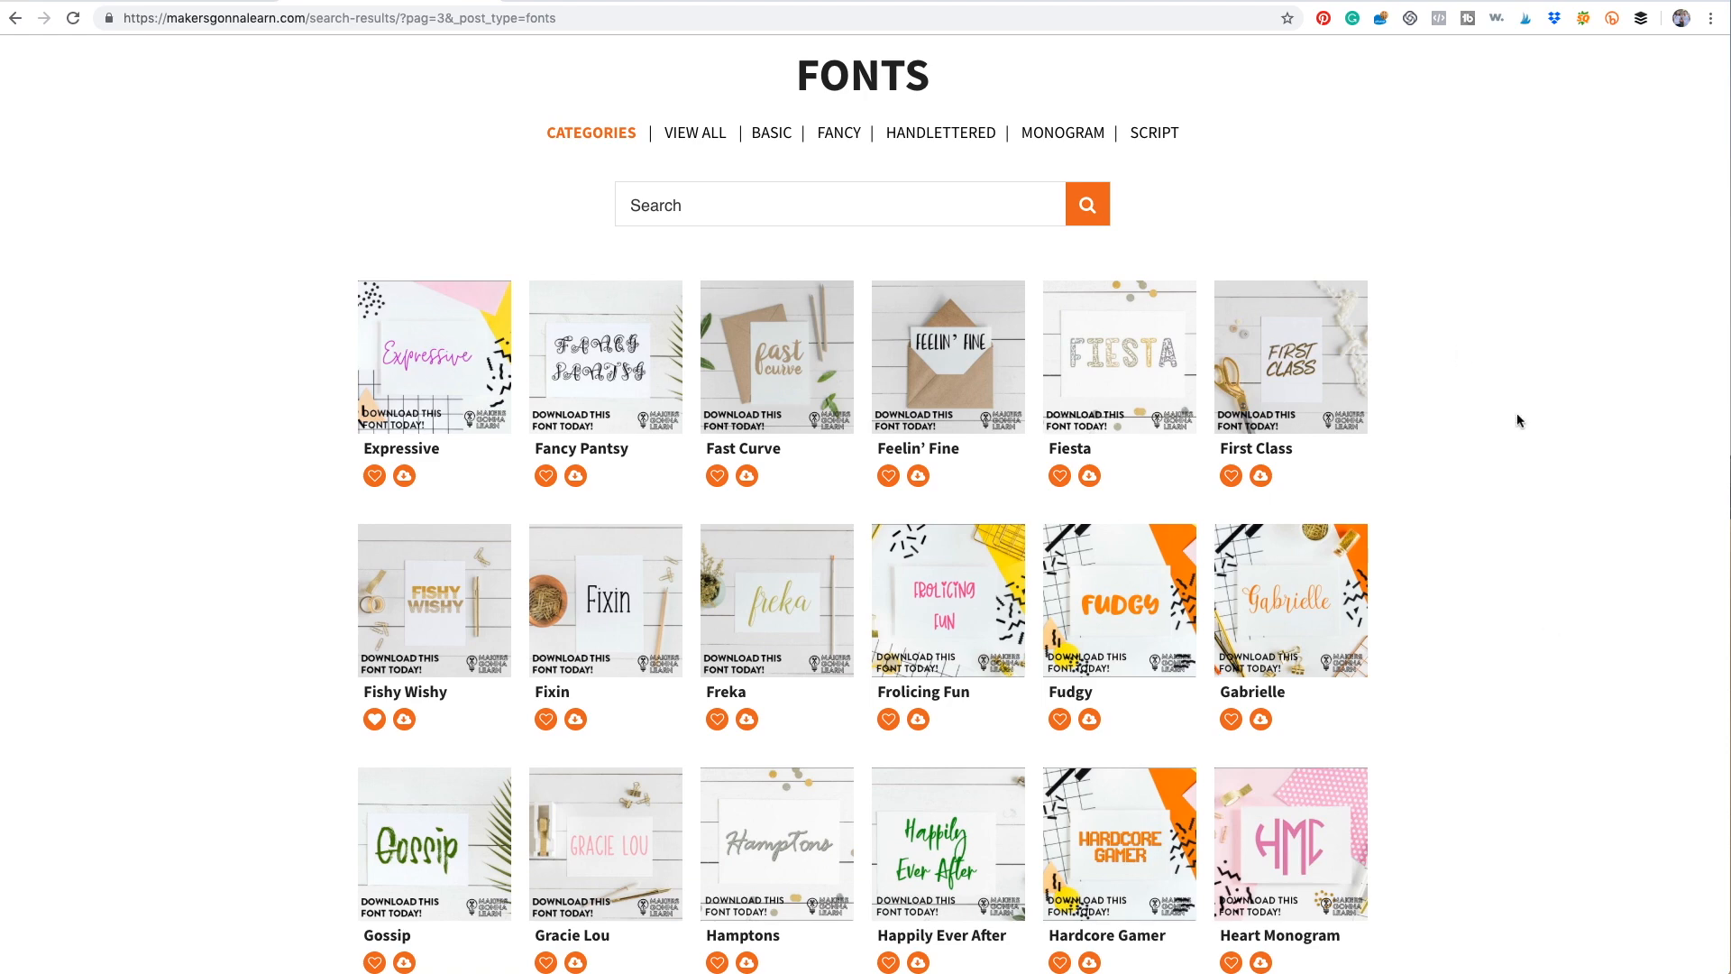
pyautogui.scroll(-5, 1517, 420)
pyautogui.scroll(-2, 1517, 415)
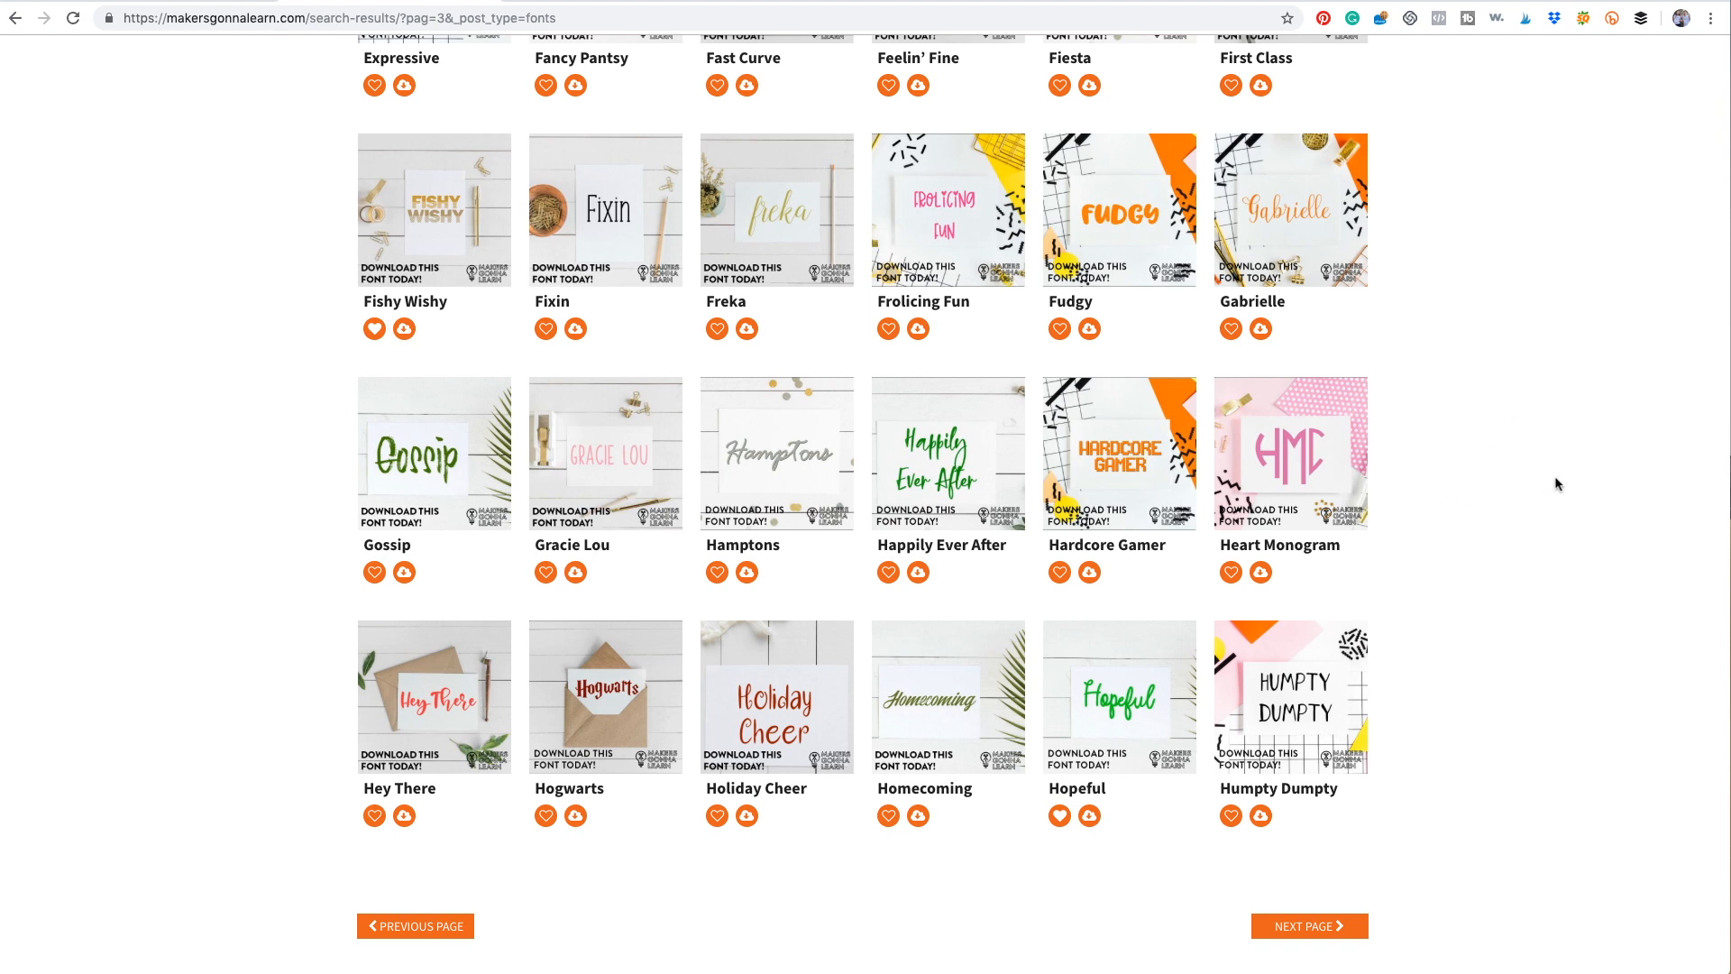
pyautogui.scroll(1, 1557, 483)
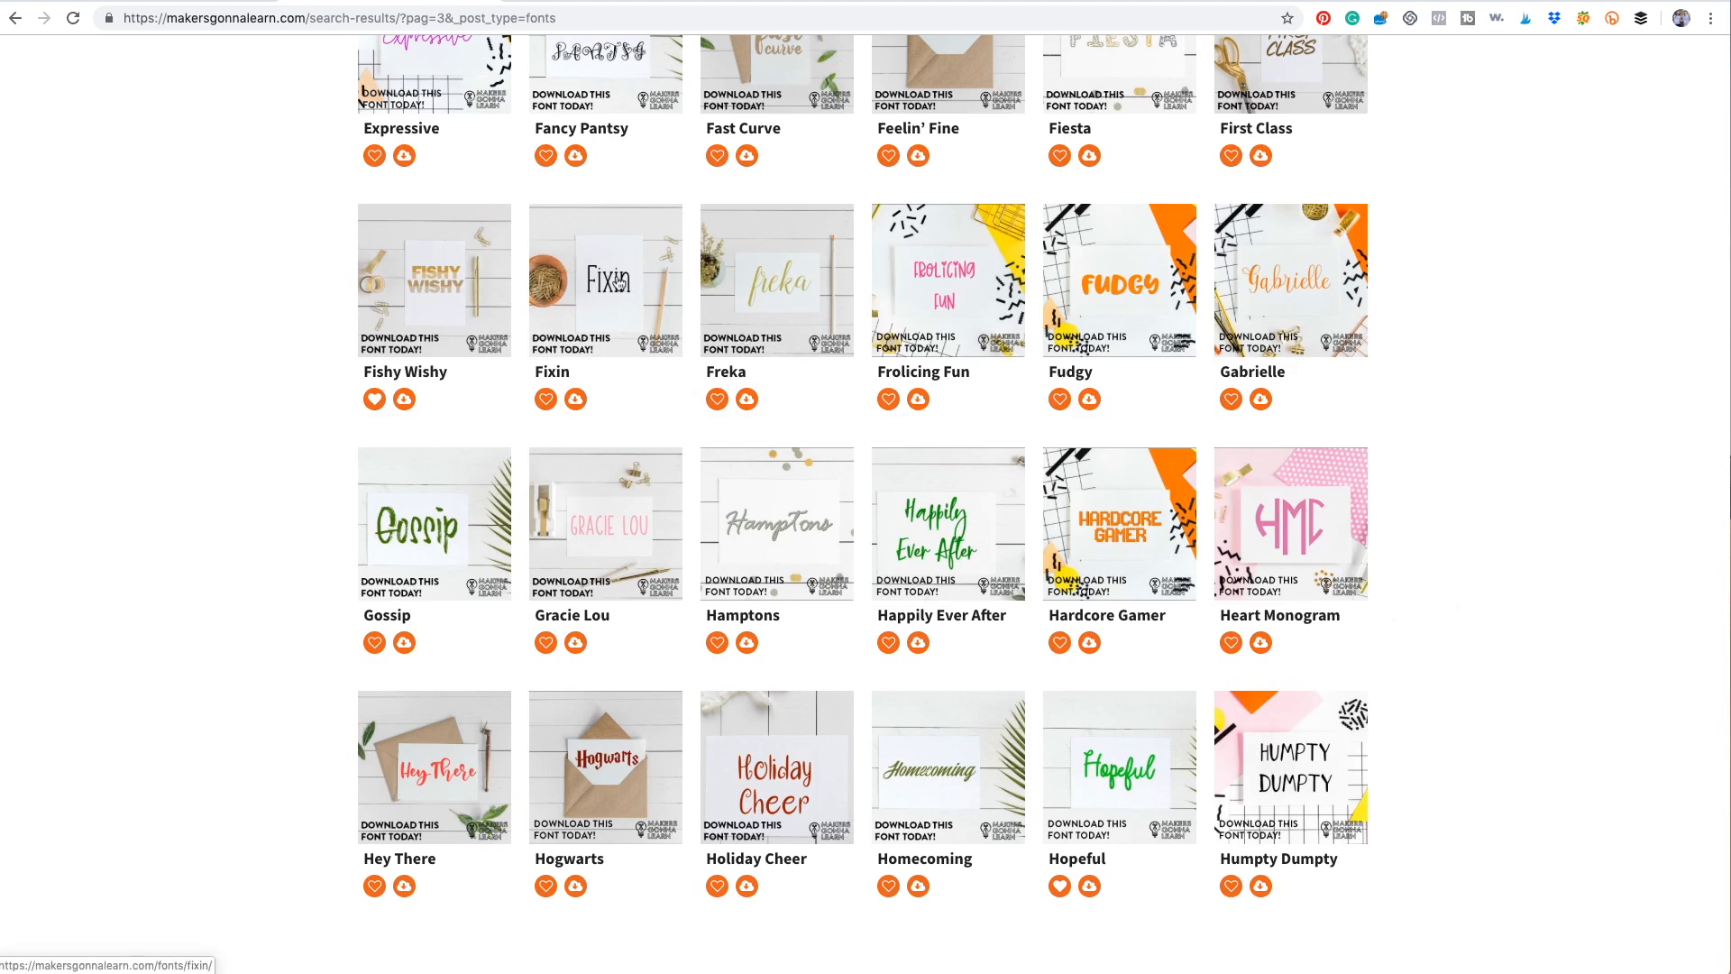
pyautogui.scroll(5, 1371, 280)
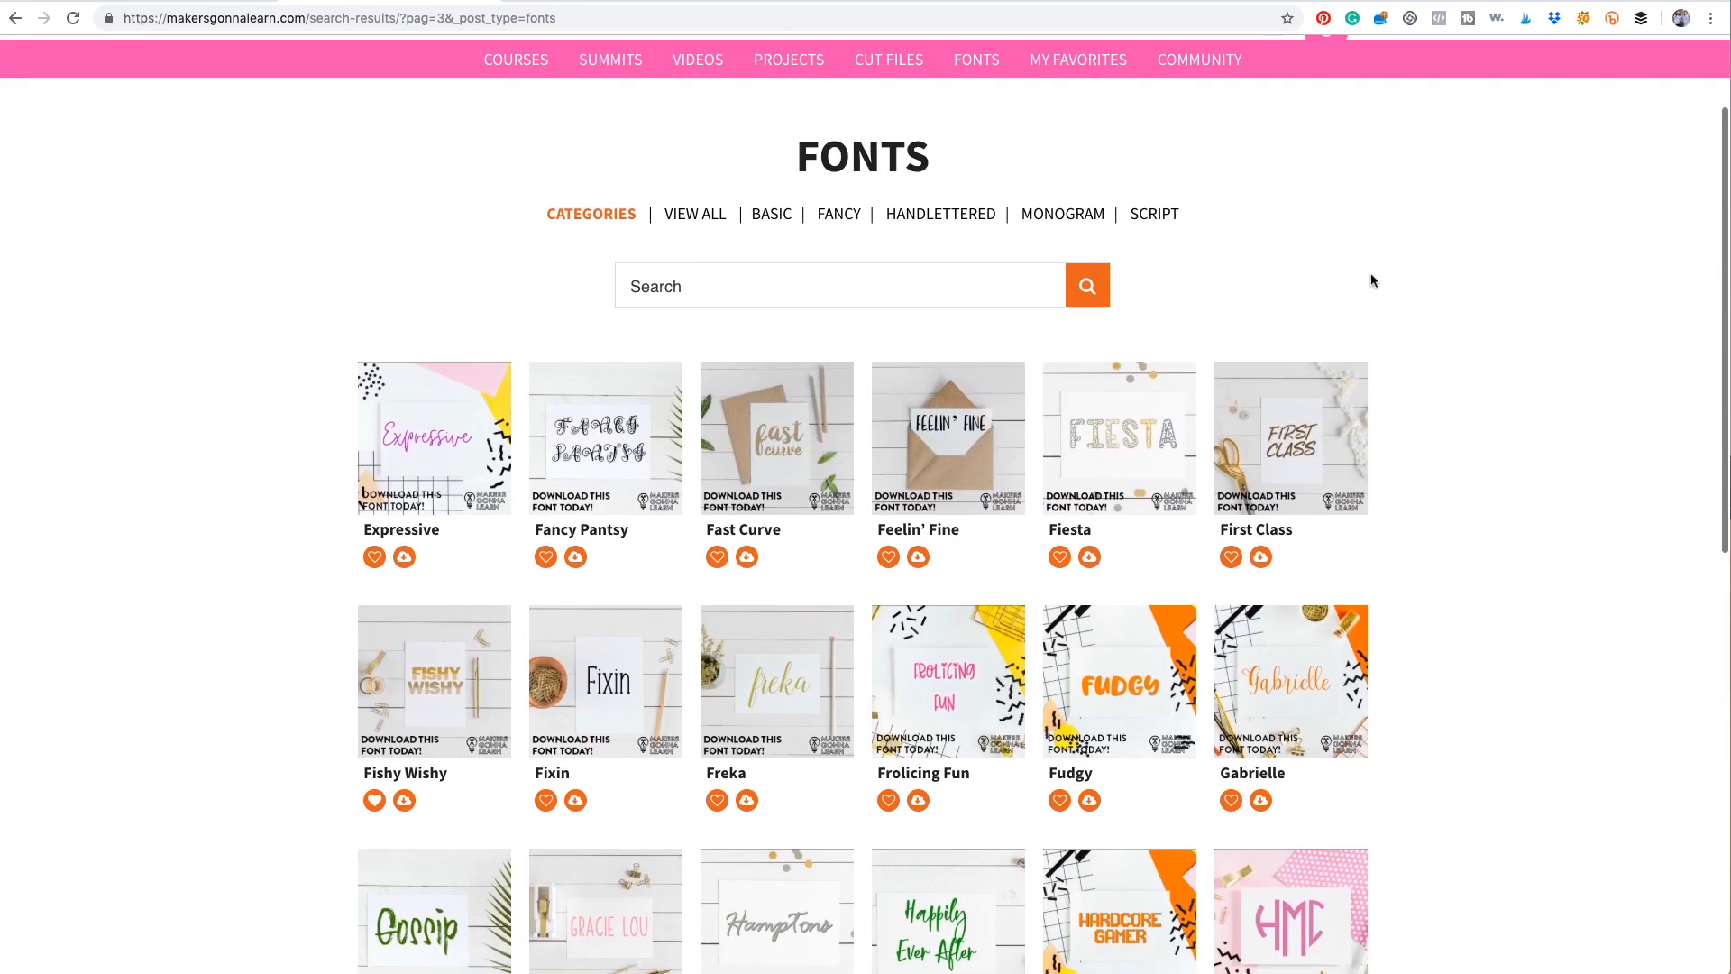
pyautogui.scroll(-5, 1372, 279)
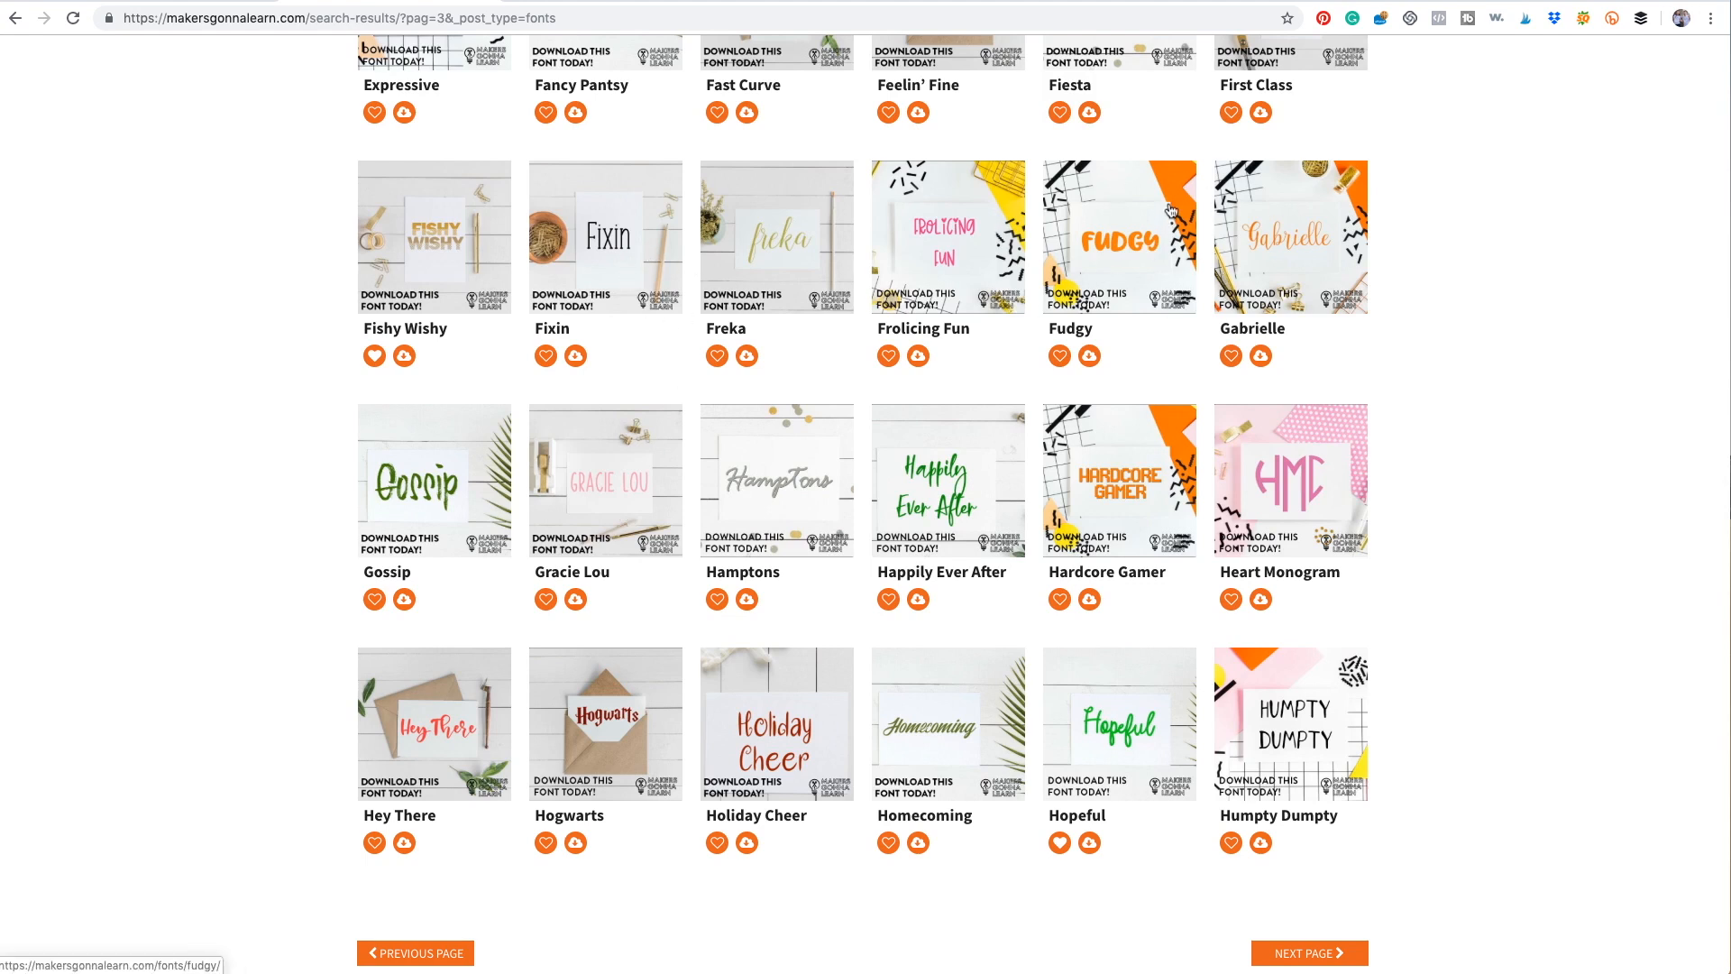
# Step: Go to page 4 of the full font list and compare the lettering styles of the samples from Jasmine to Nathan
pyautogui.click(1278, 958)
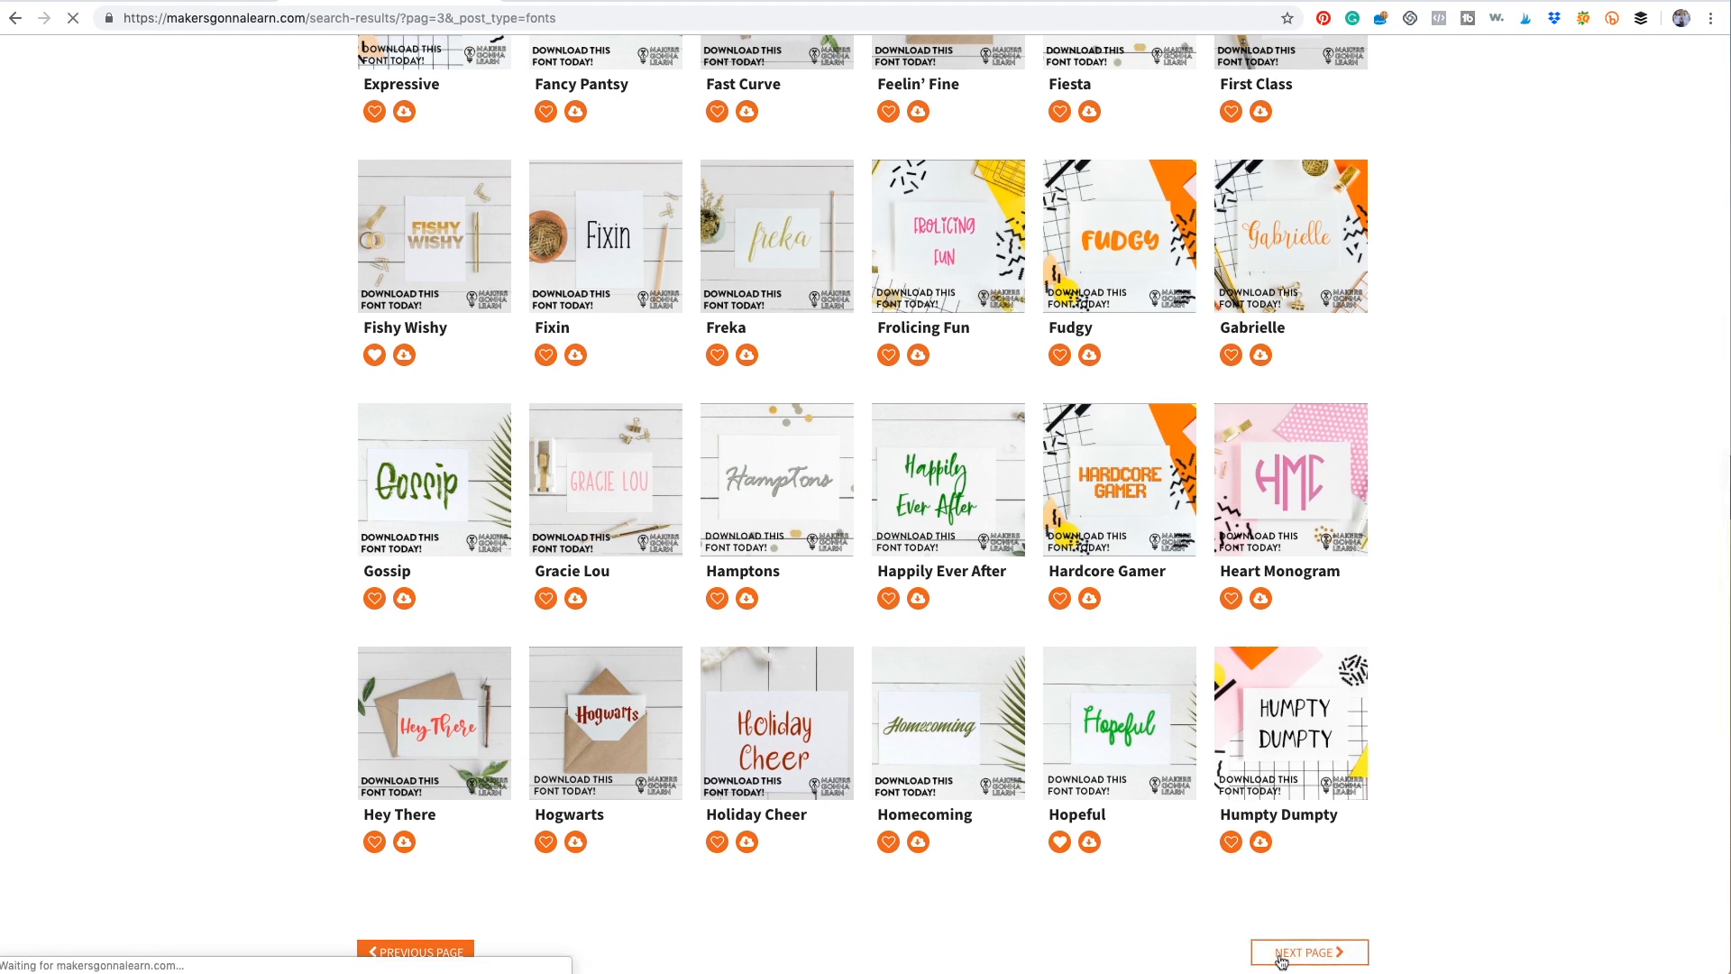
pyautogui.scroll(-2, 1490, 753)
pyautogui.scroll(-4, 1492, 755)
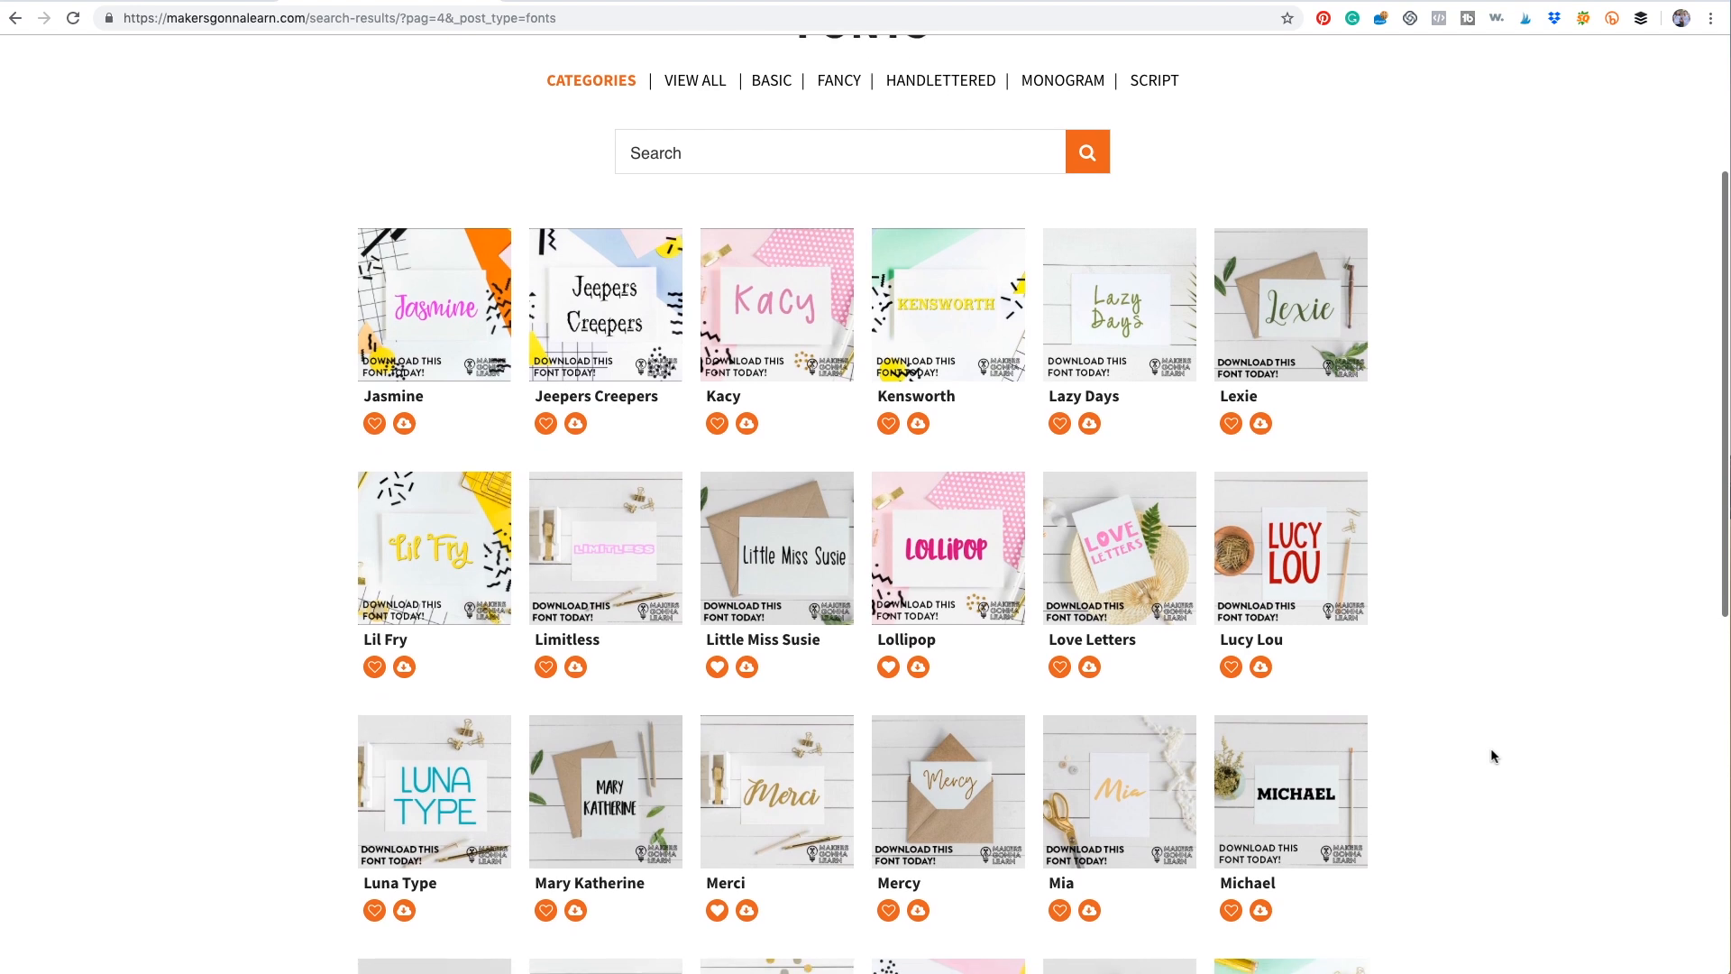
pyautogui.scroll(-2, 1490, 756)
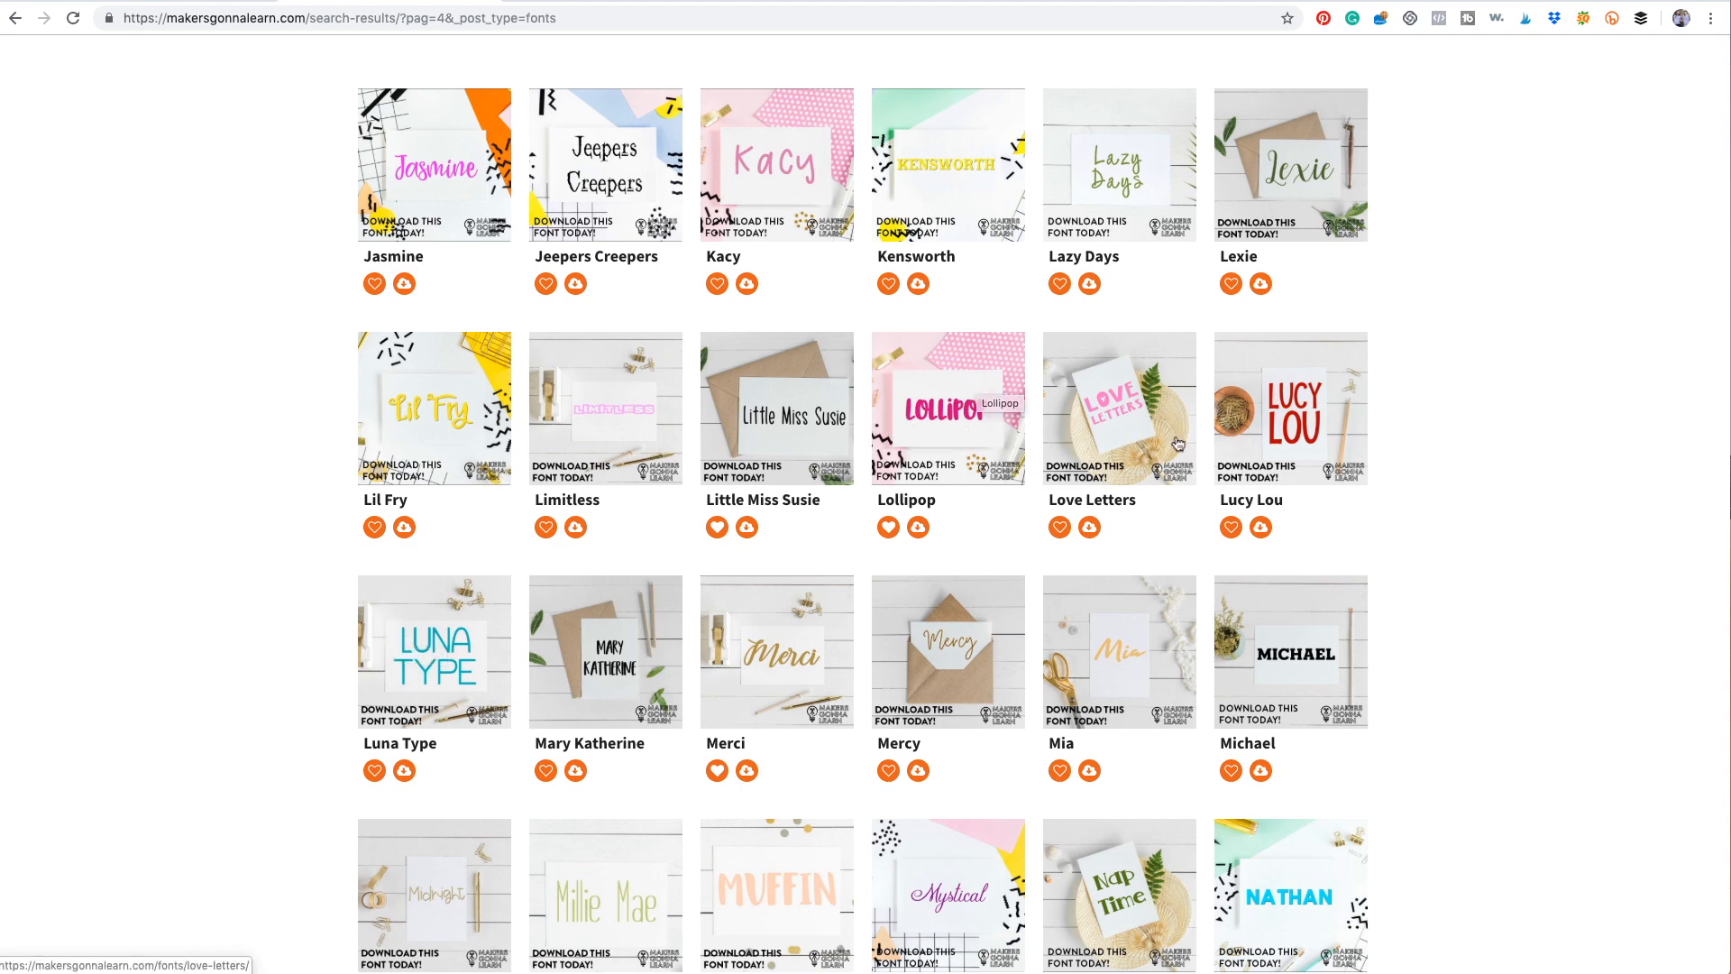
pyautogui.scroll(-3, 1390, 460)
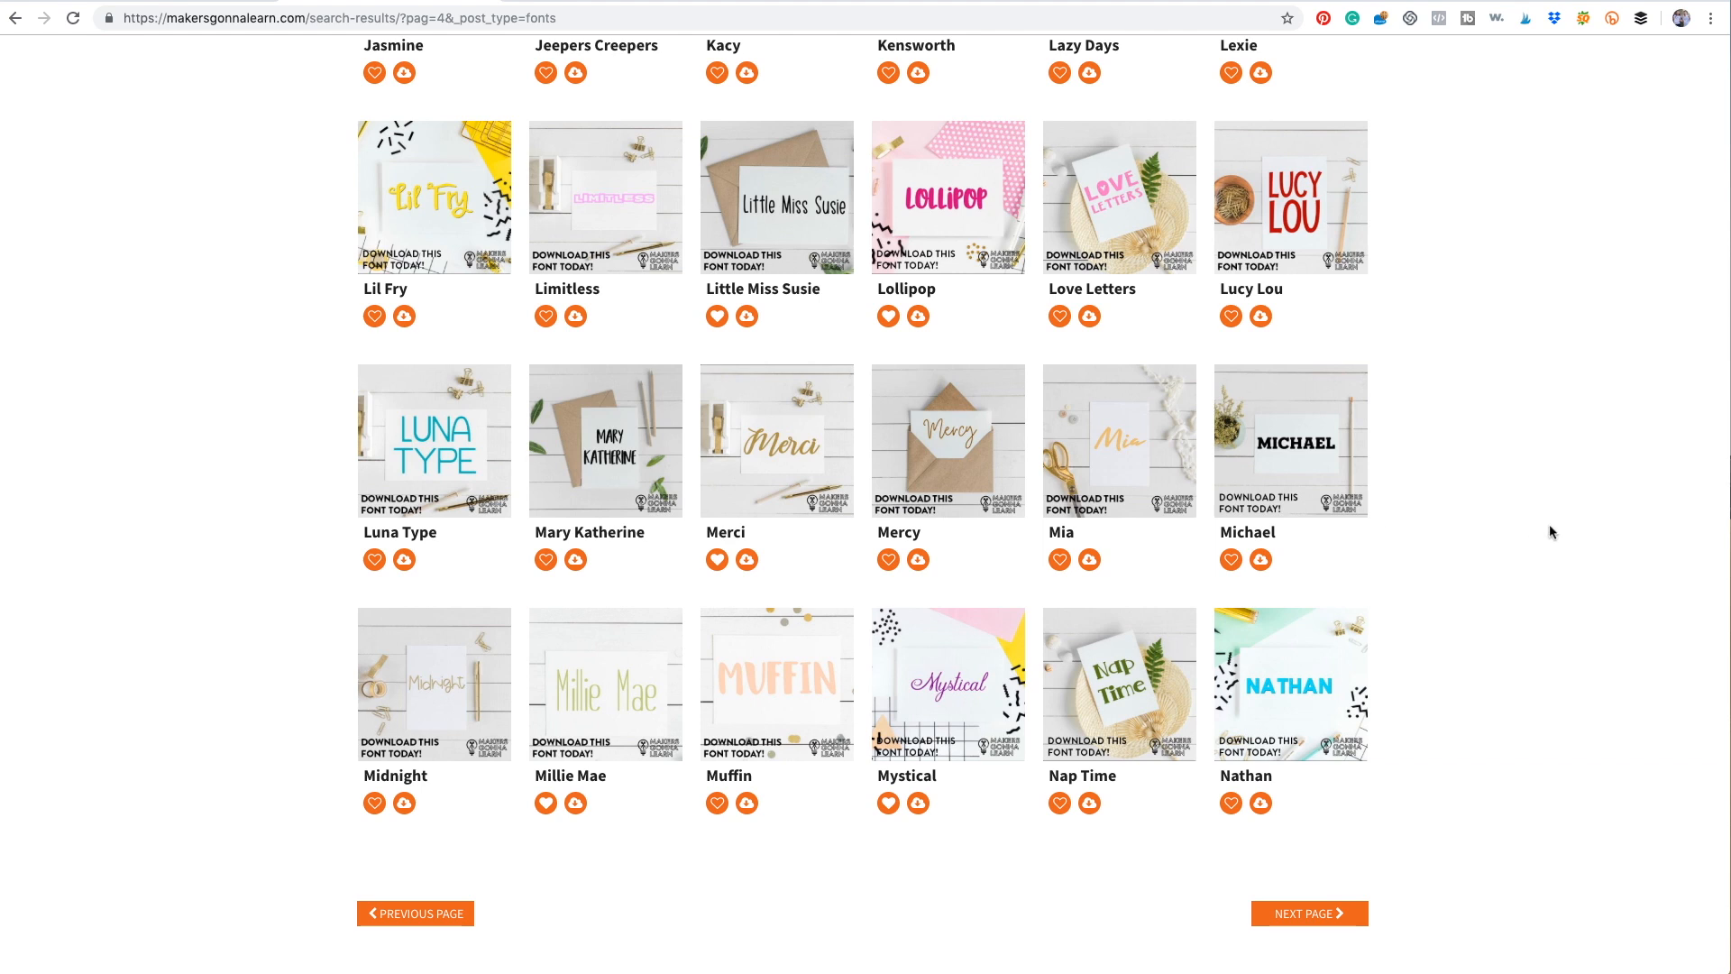
pyautogui.scroll(2, 1549, 527)
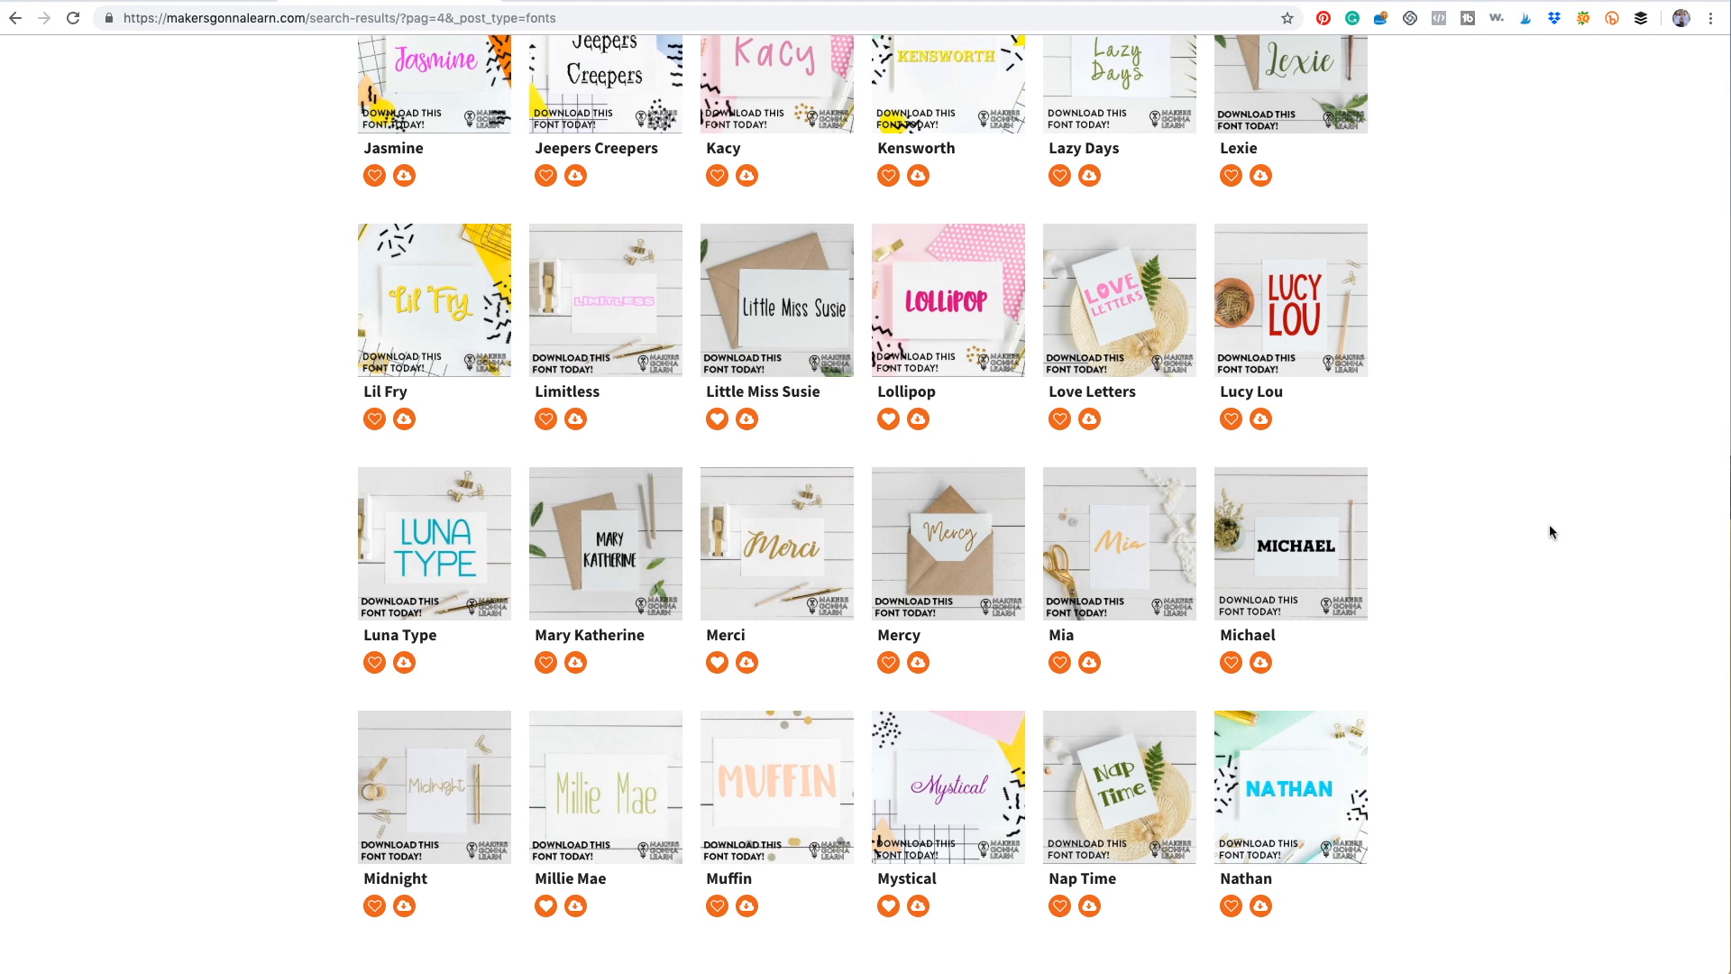
pyautogui.scroll(1, 1549, 530)
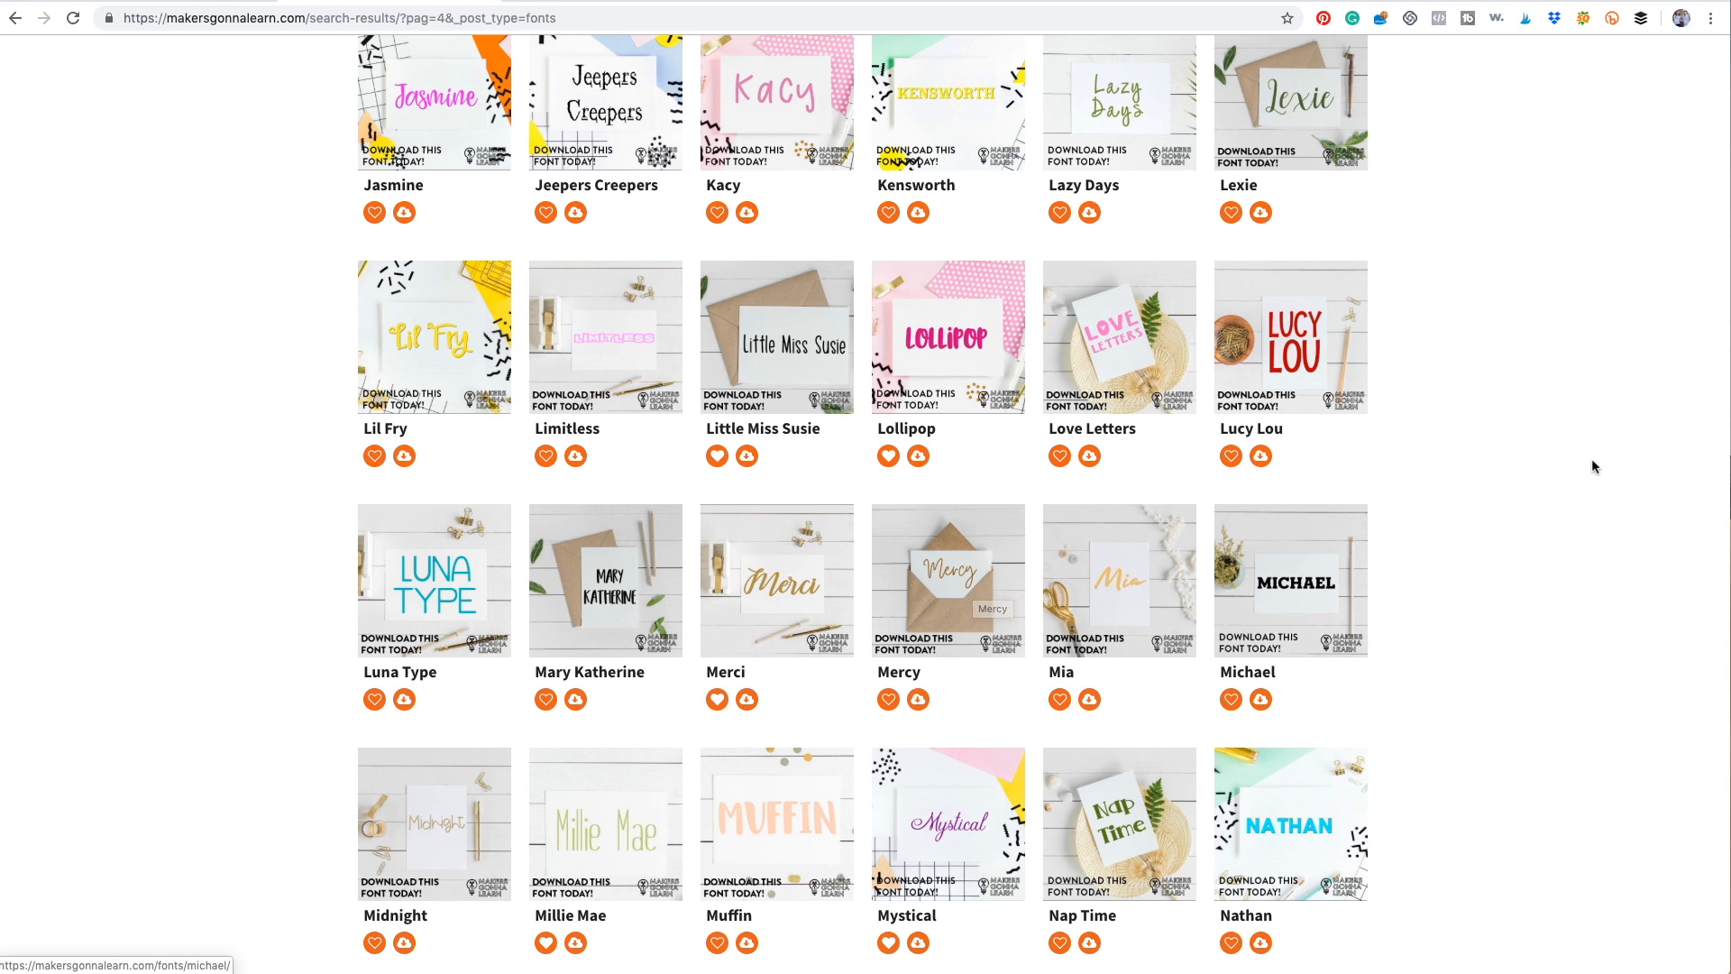
pyautogui.scroll(5, 1592, 458)
pyautogui.scroll(1, 1604, 459)
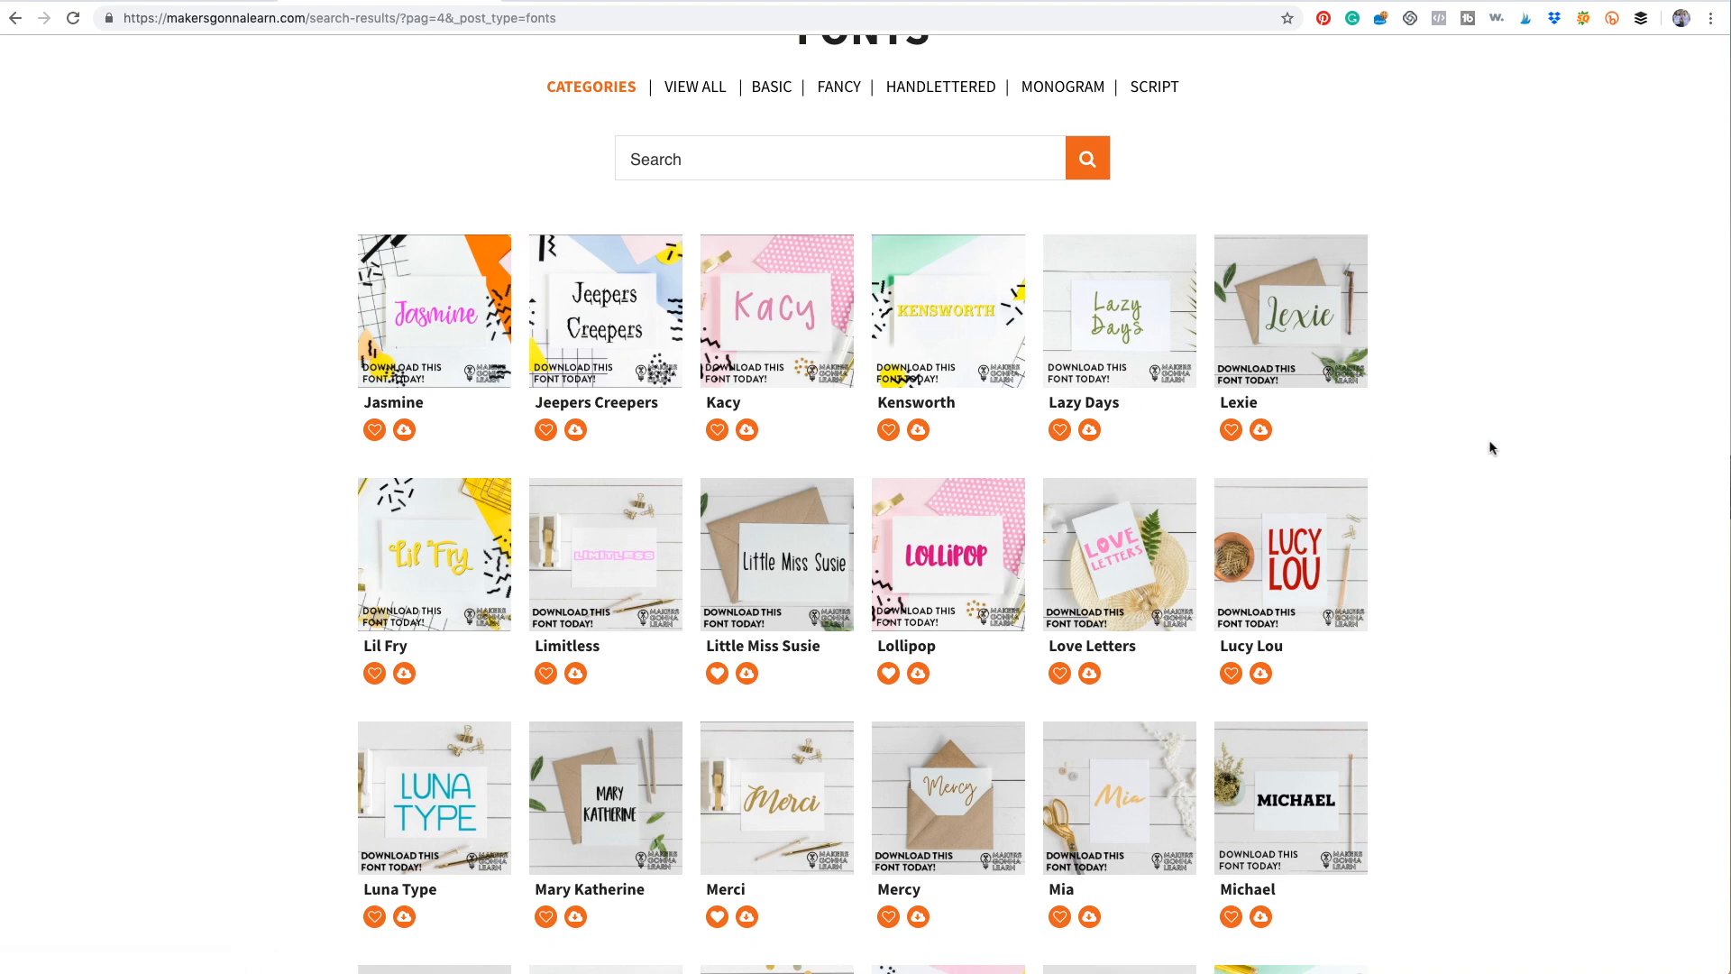
pyautogui.scroll(1, 1490, 448)
pyautogui.scroll(-4, 1490, 448)
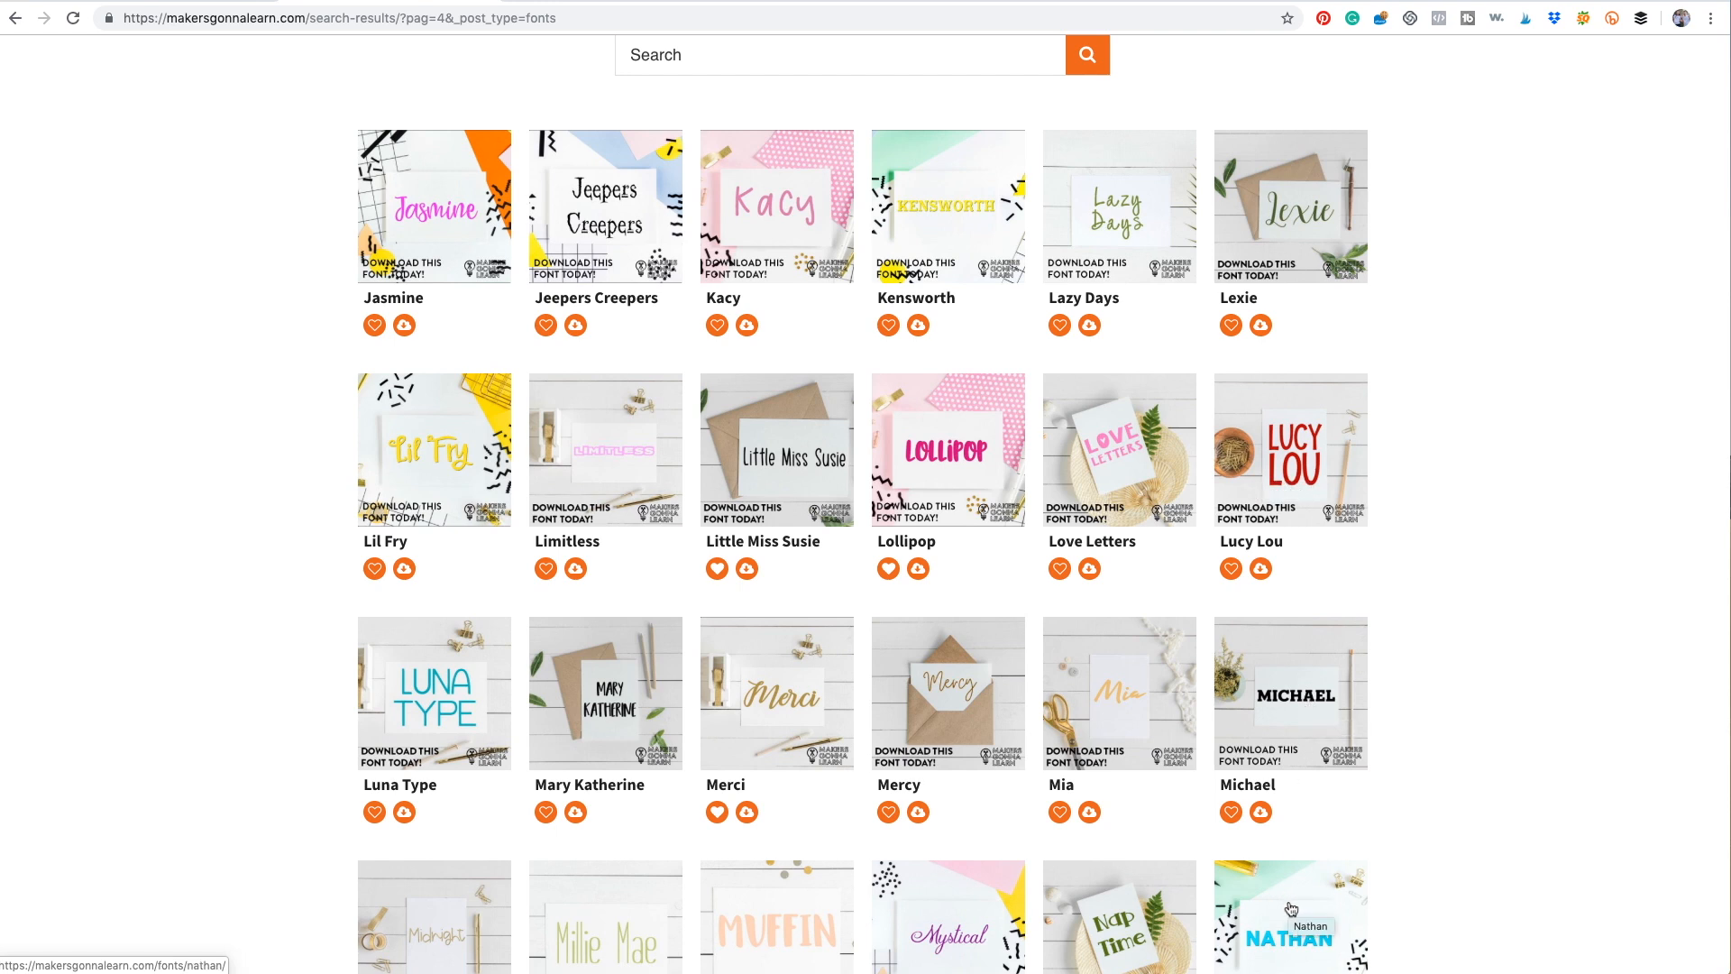
pyautogui.scroll(-3, 1291, 908)
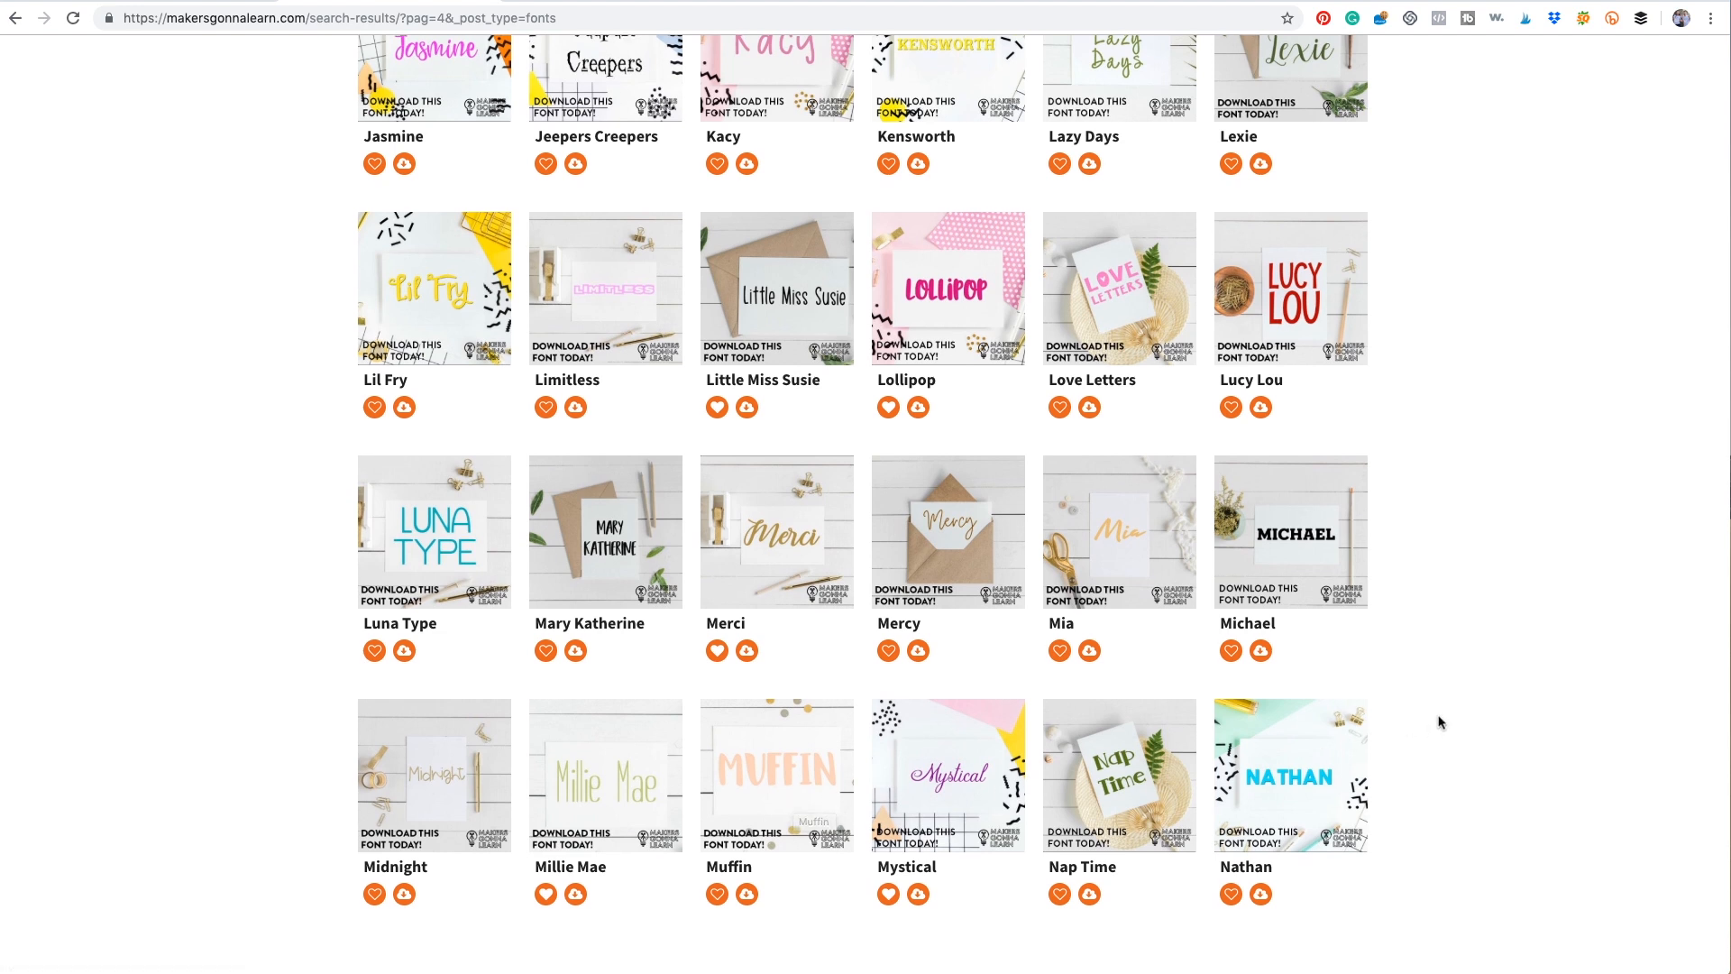
pyautogui.scroll(-3, 1438, 719)
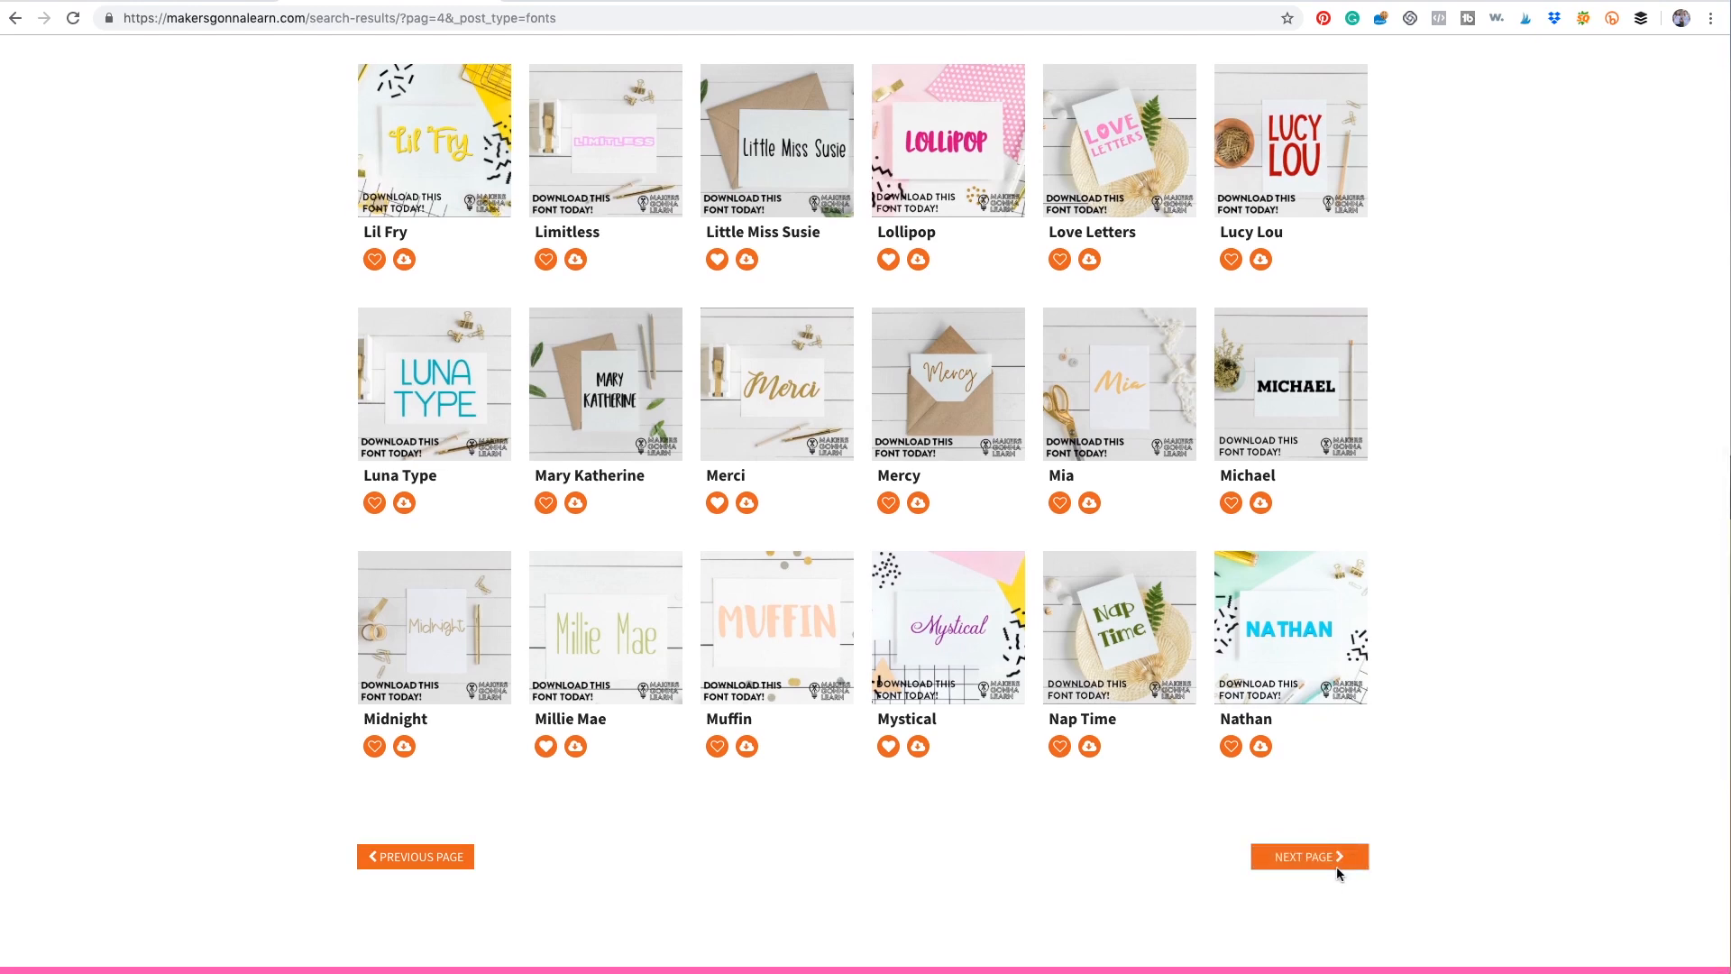
# Step: Find the Polka Dots font on page 5 of the full font list and open its page in a new tab
pyautogui.click(1298, 860)
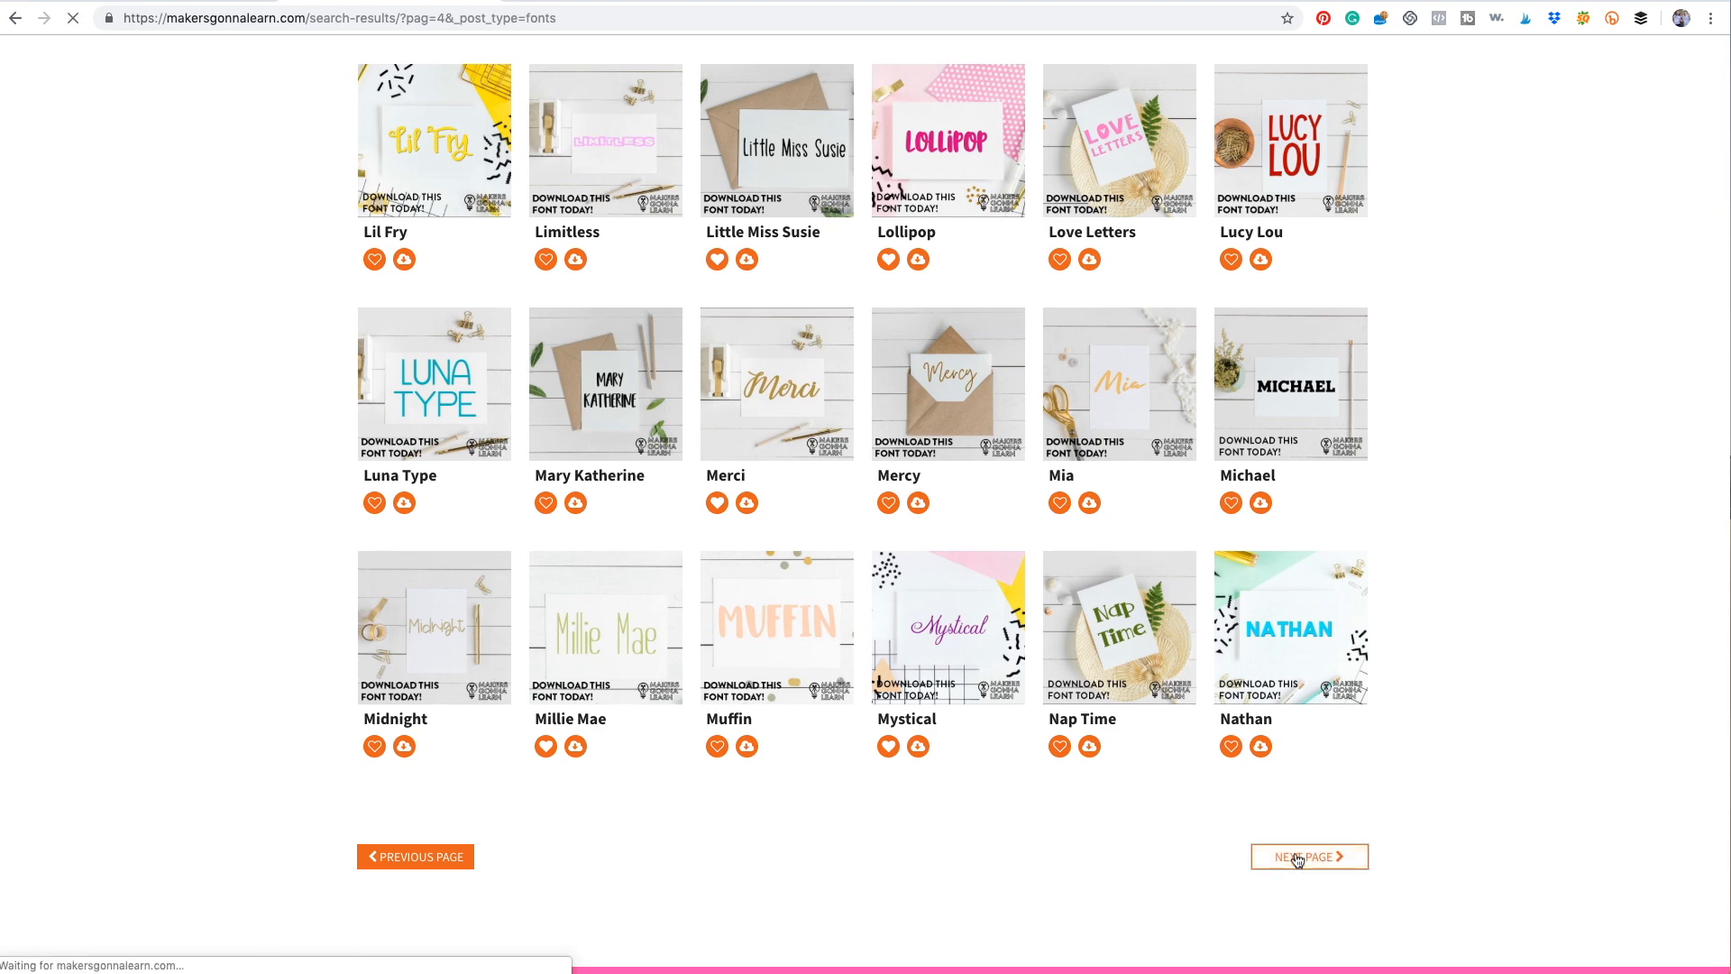
pyautogui.scroll(-5, 1549, 685)
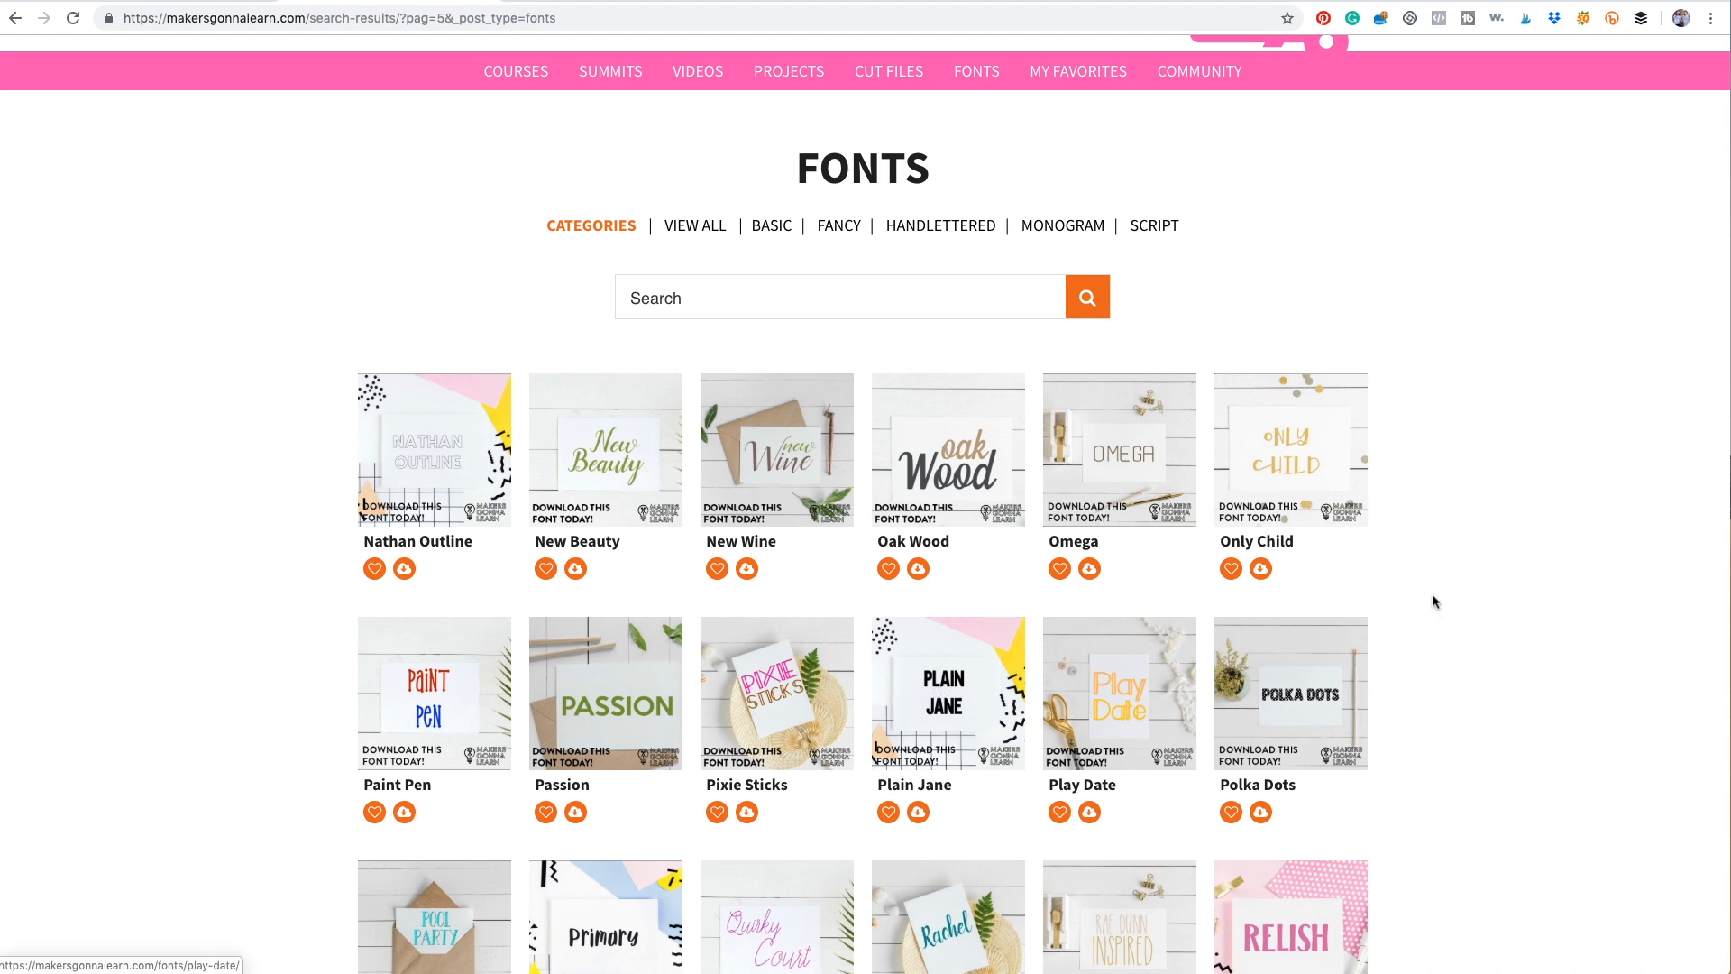
pyautogui.scroll(-2, 1462, 596)
pyautogui.scroll(-2, 1463, 596)
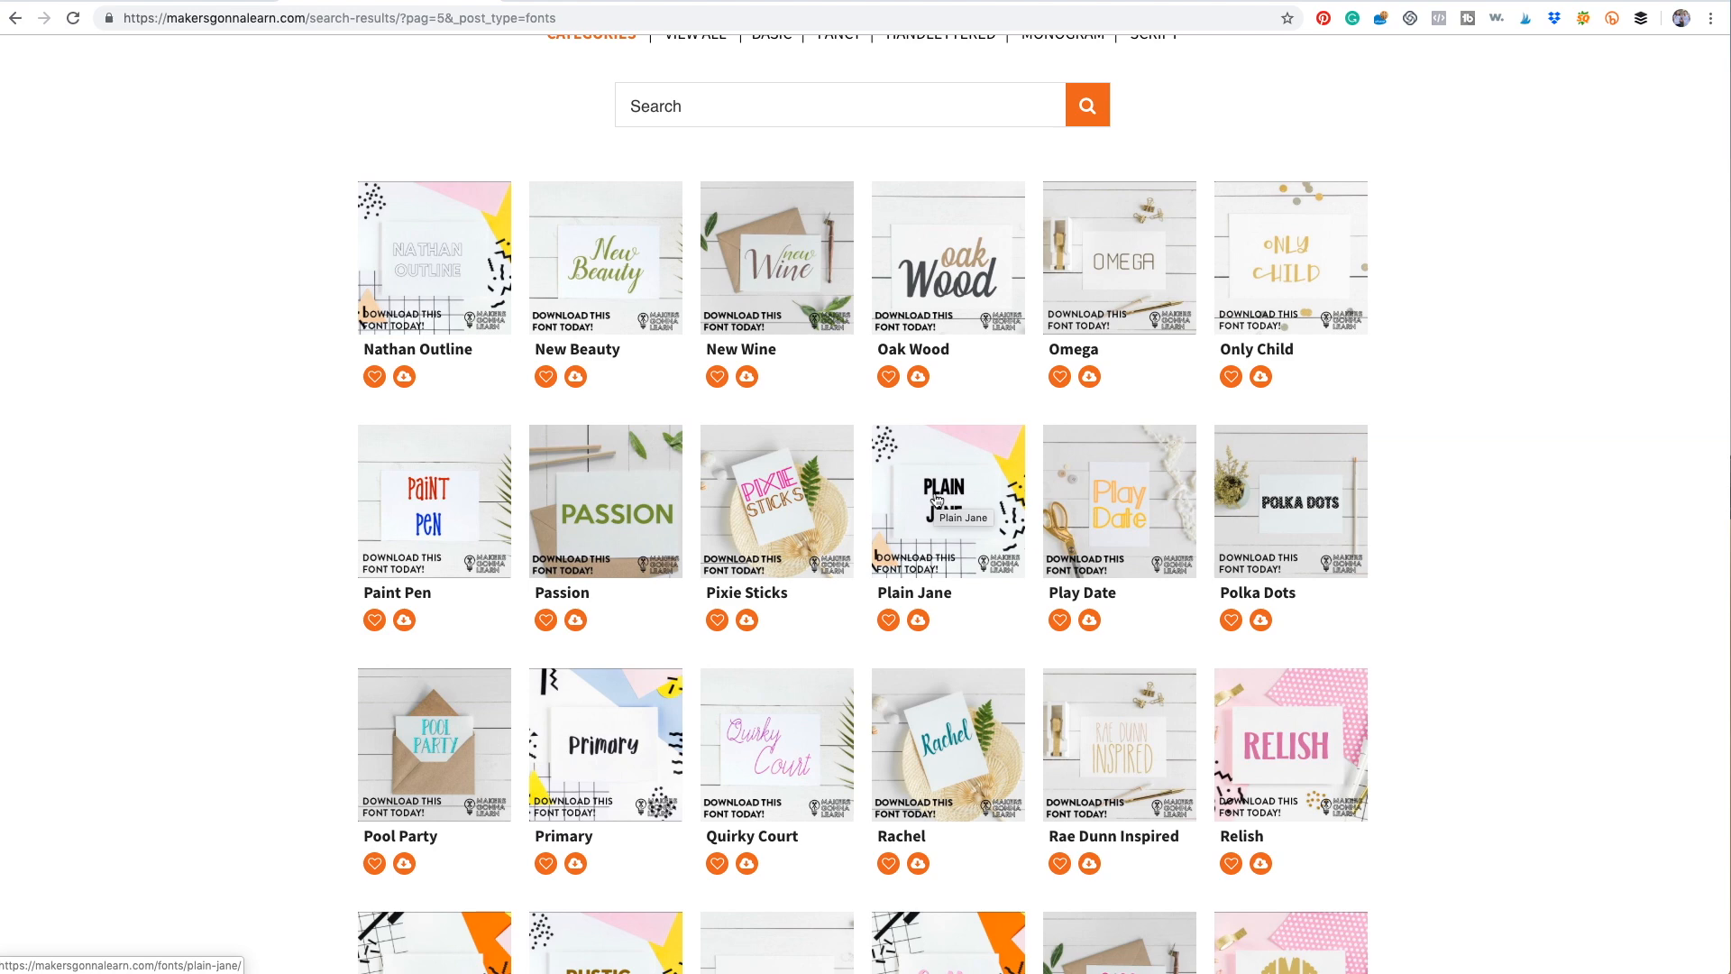
pyautogui.scroll(-4, 1502, 591)
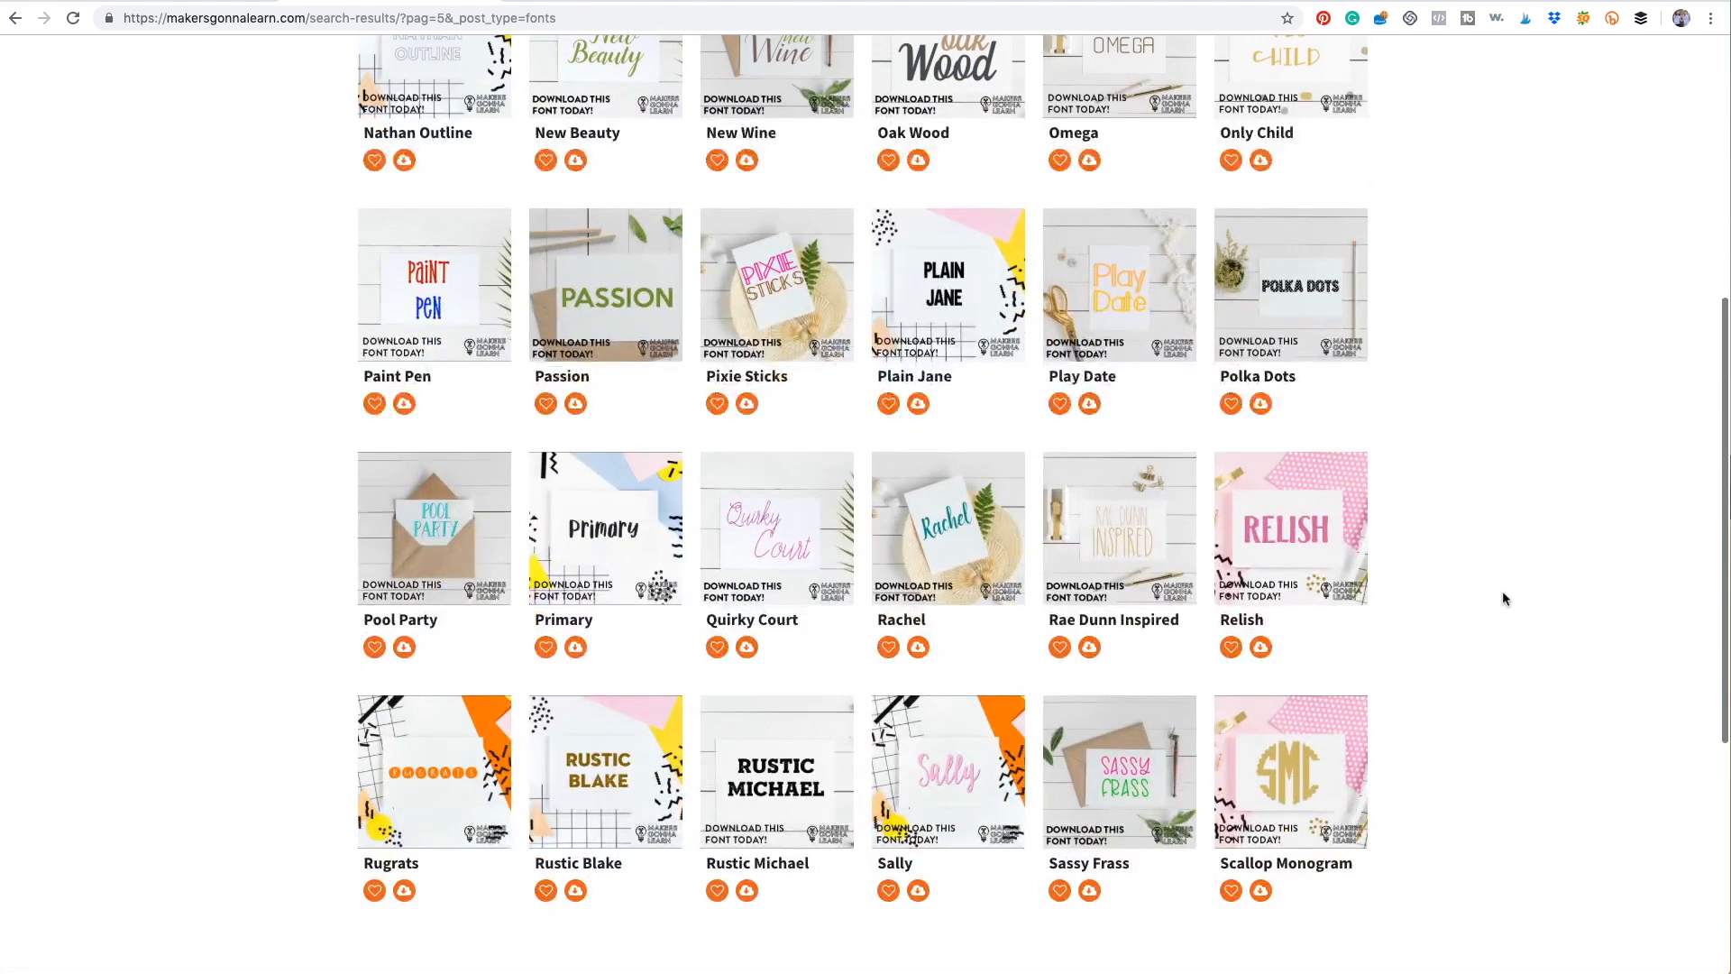
pyautogui.rightClick(1328, 325)
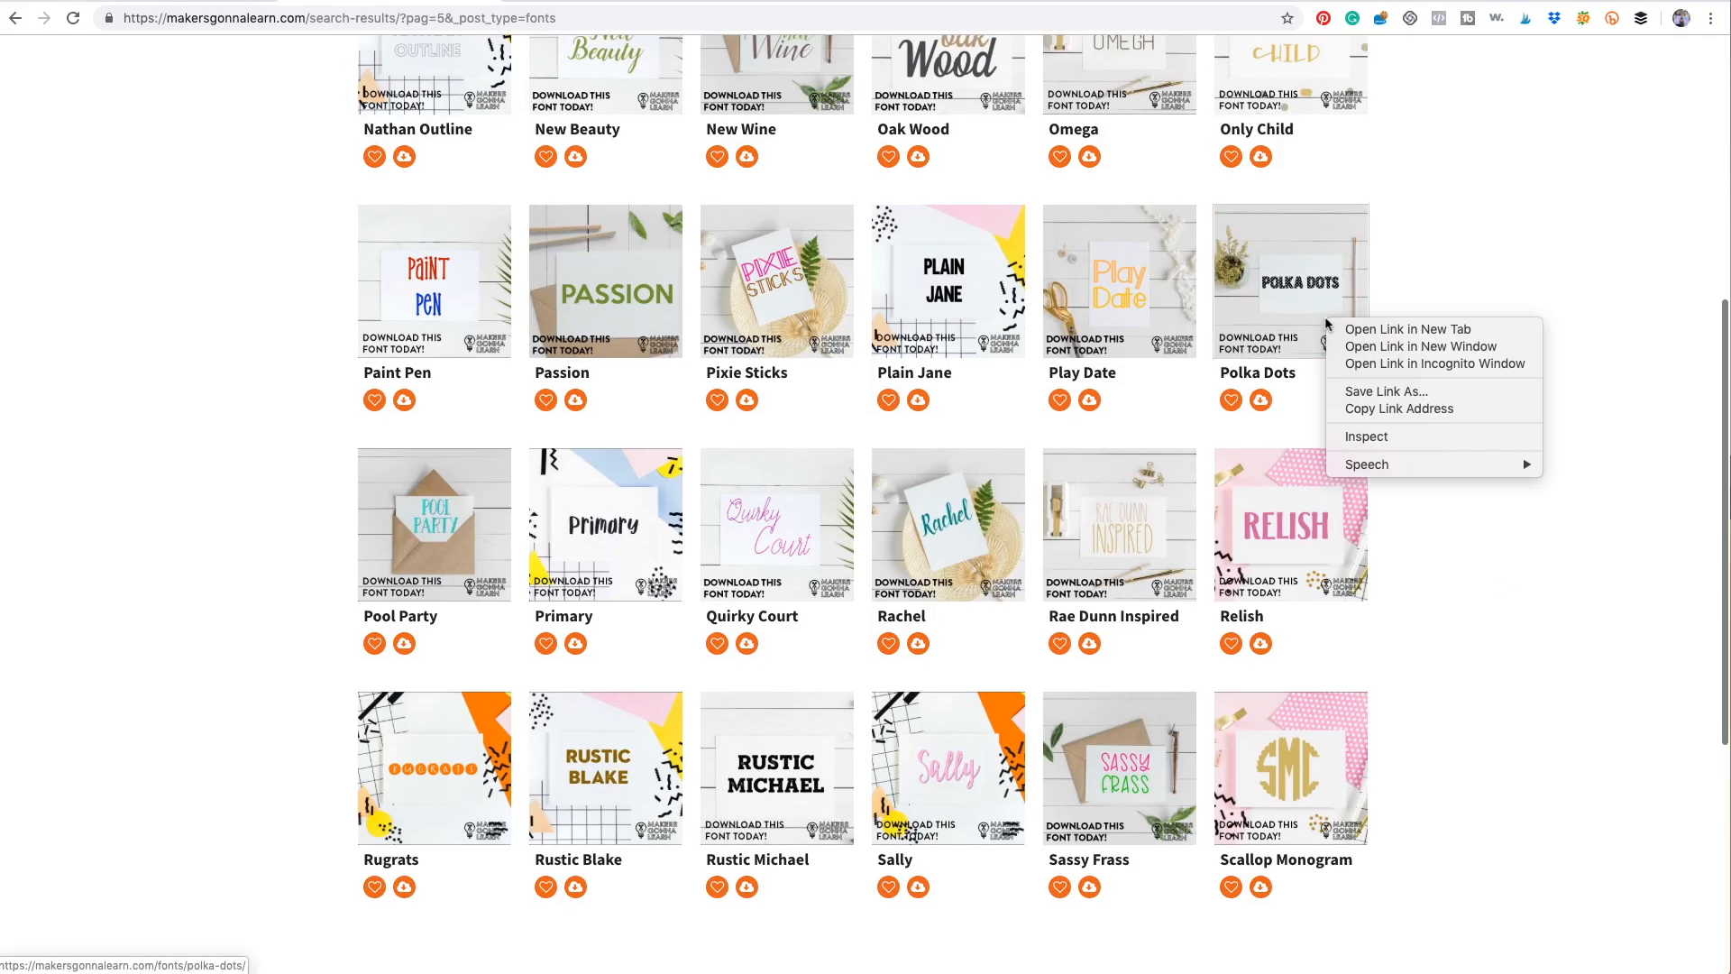
pyautogui.click(1356, 330)
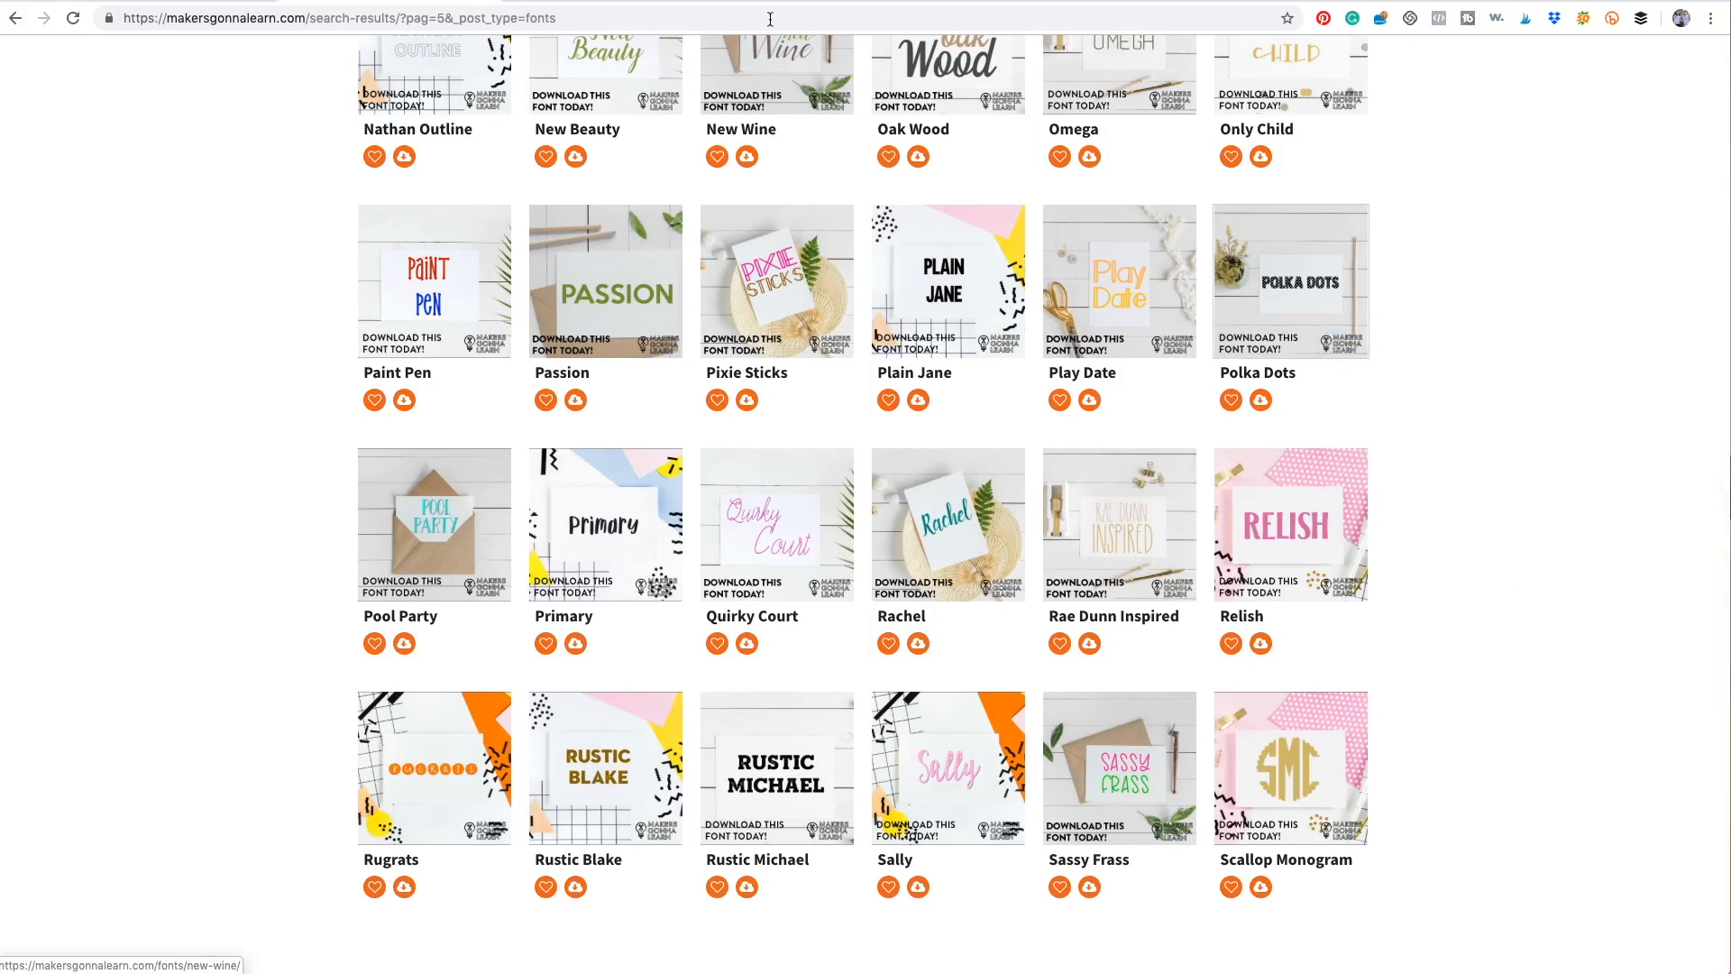
# Step: Examine the Polka Dots font page and open the Rugrats font page in a new tab to compare their samples
pyautogui.hotkey('ctrl', 'Tab')
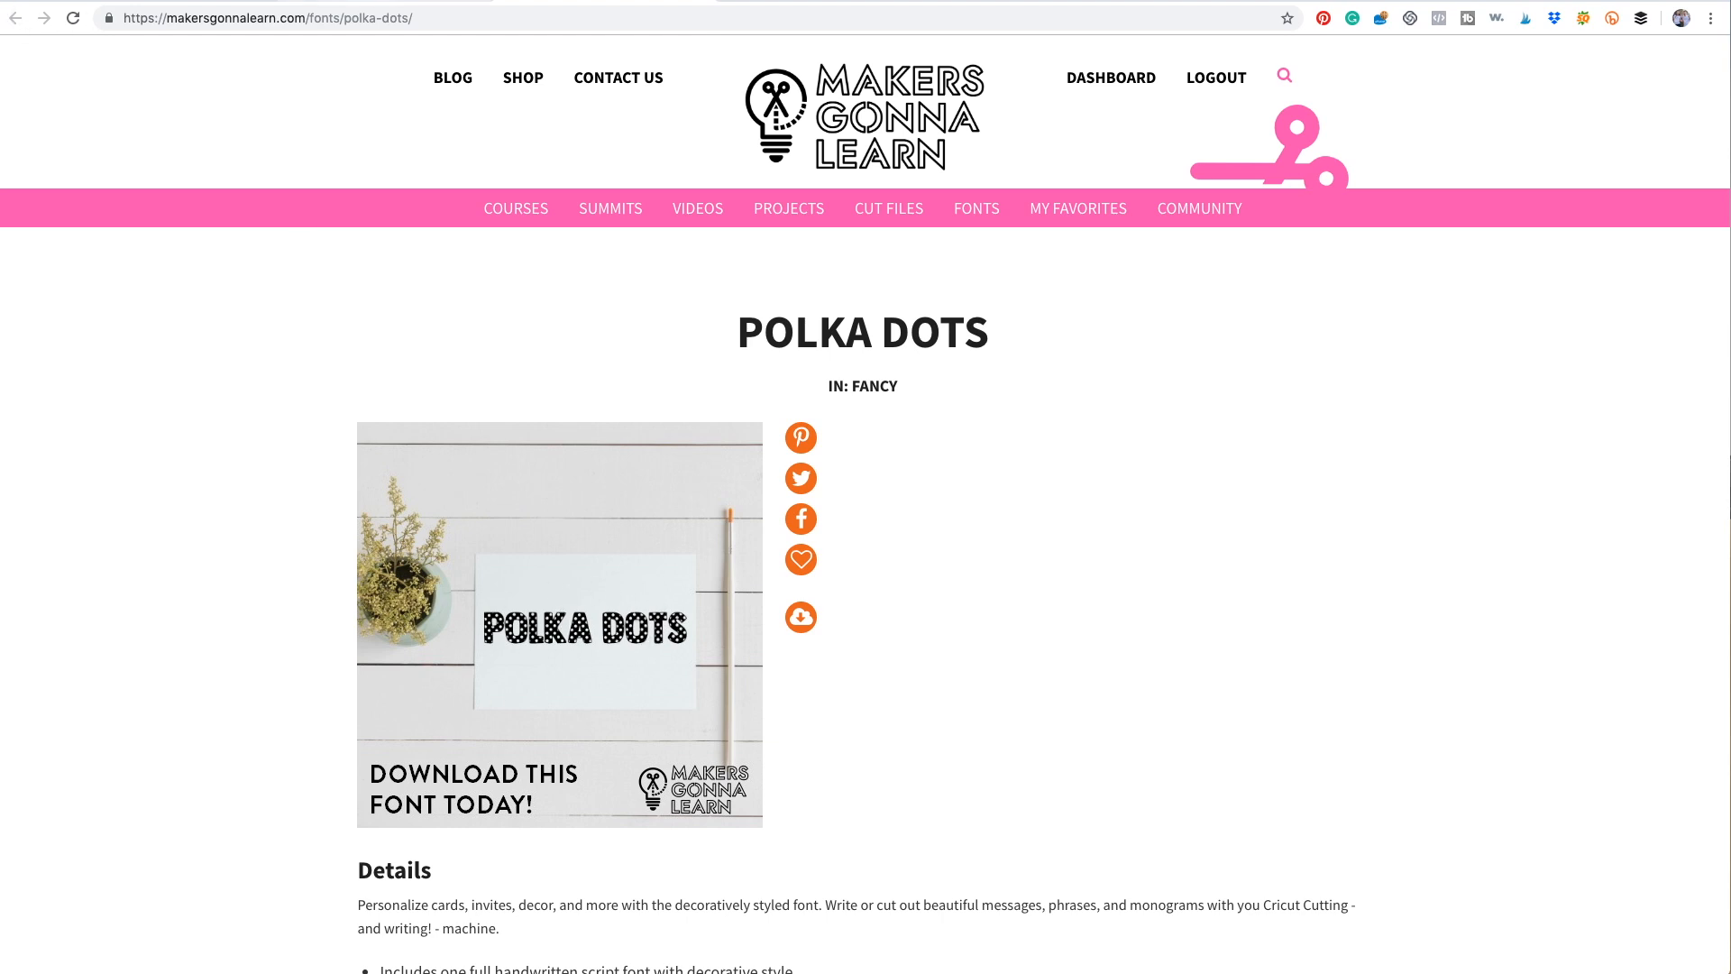
pyautogui.hotkey('ctrl', 'shift', 'Tab')
pyautogui.scroll(-2, 1461, 501)
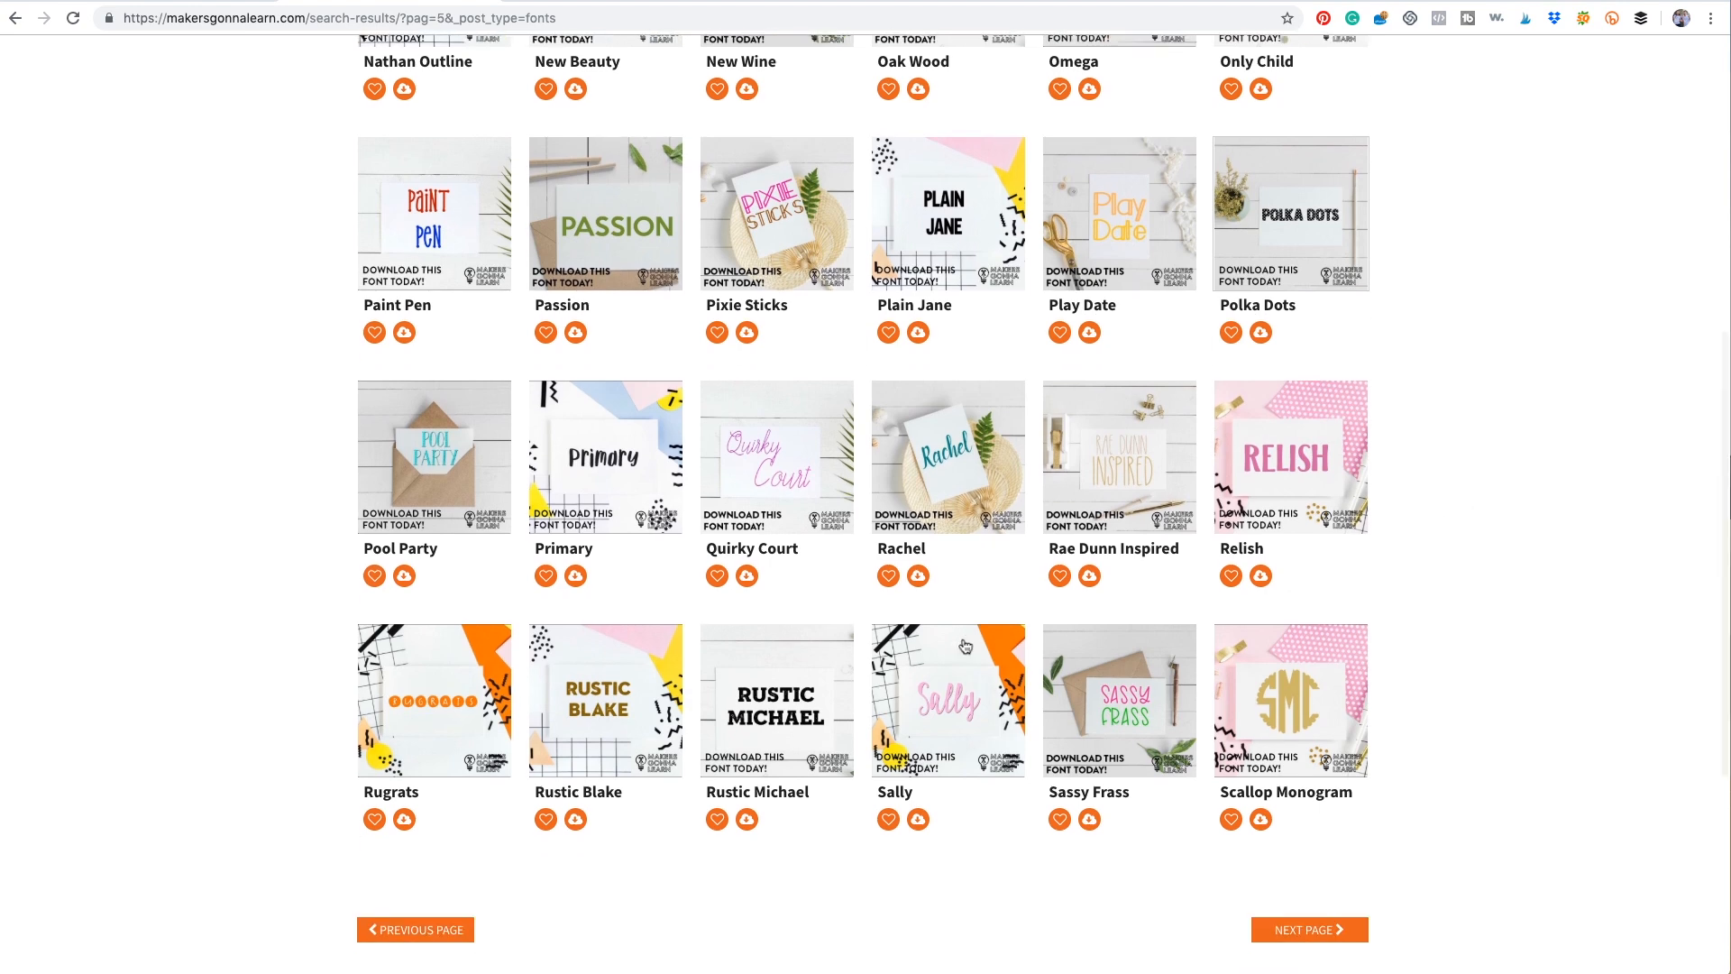
pyautogui.rightClick(458, 690)
pyautogui.click(514, 697)
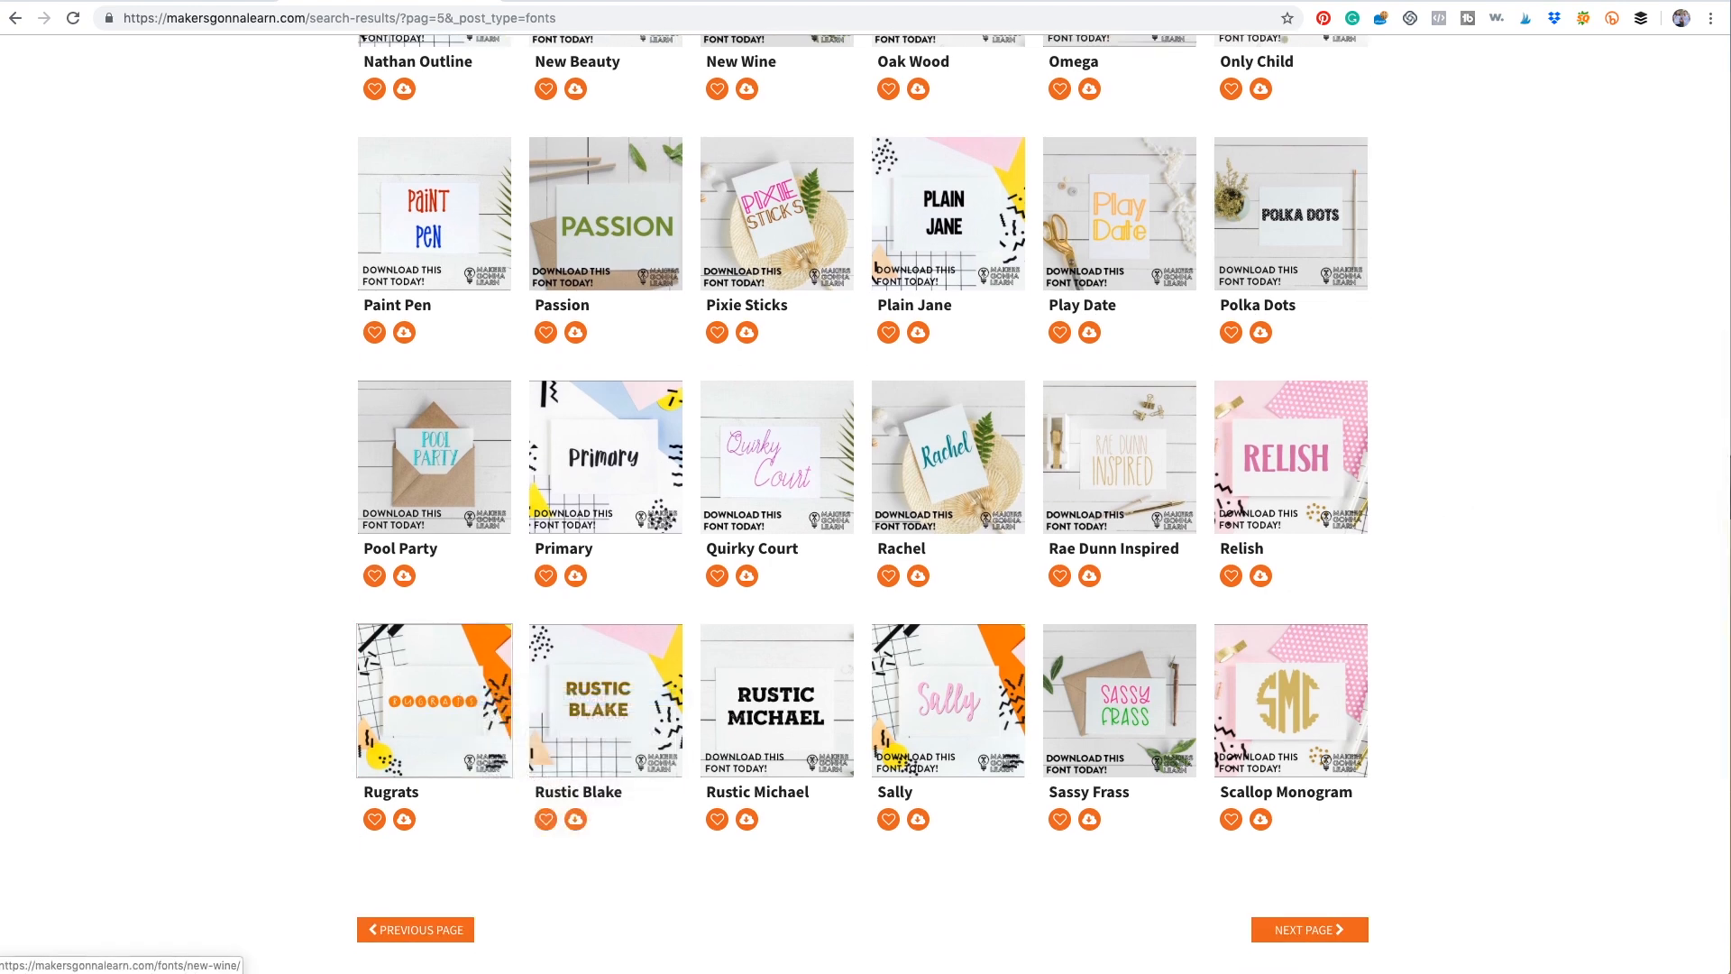
pyautogui.hotkey('ctrl', 'Tab')
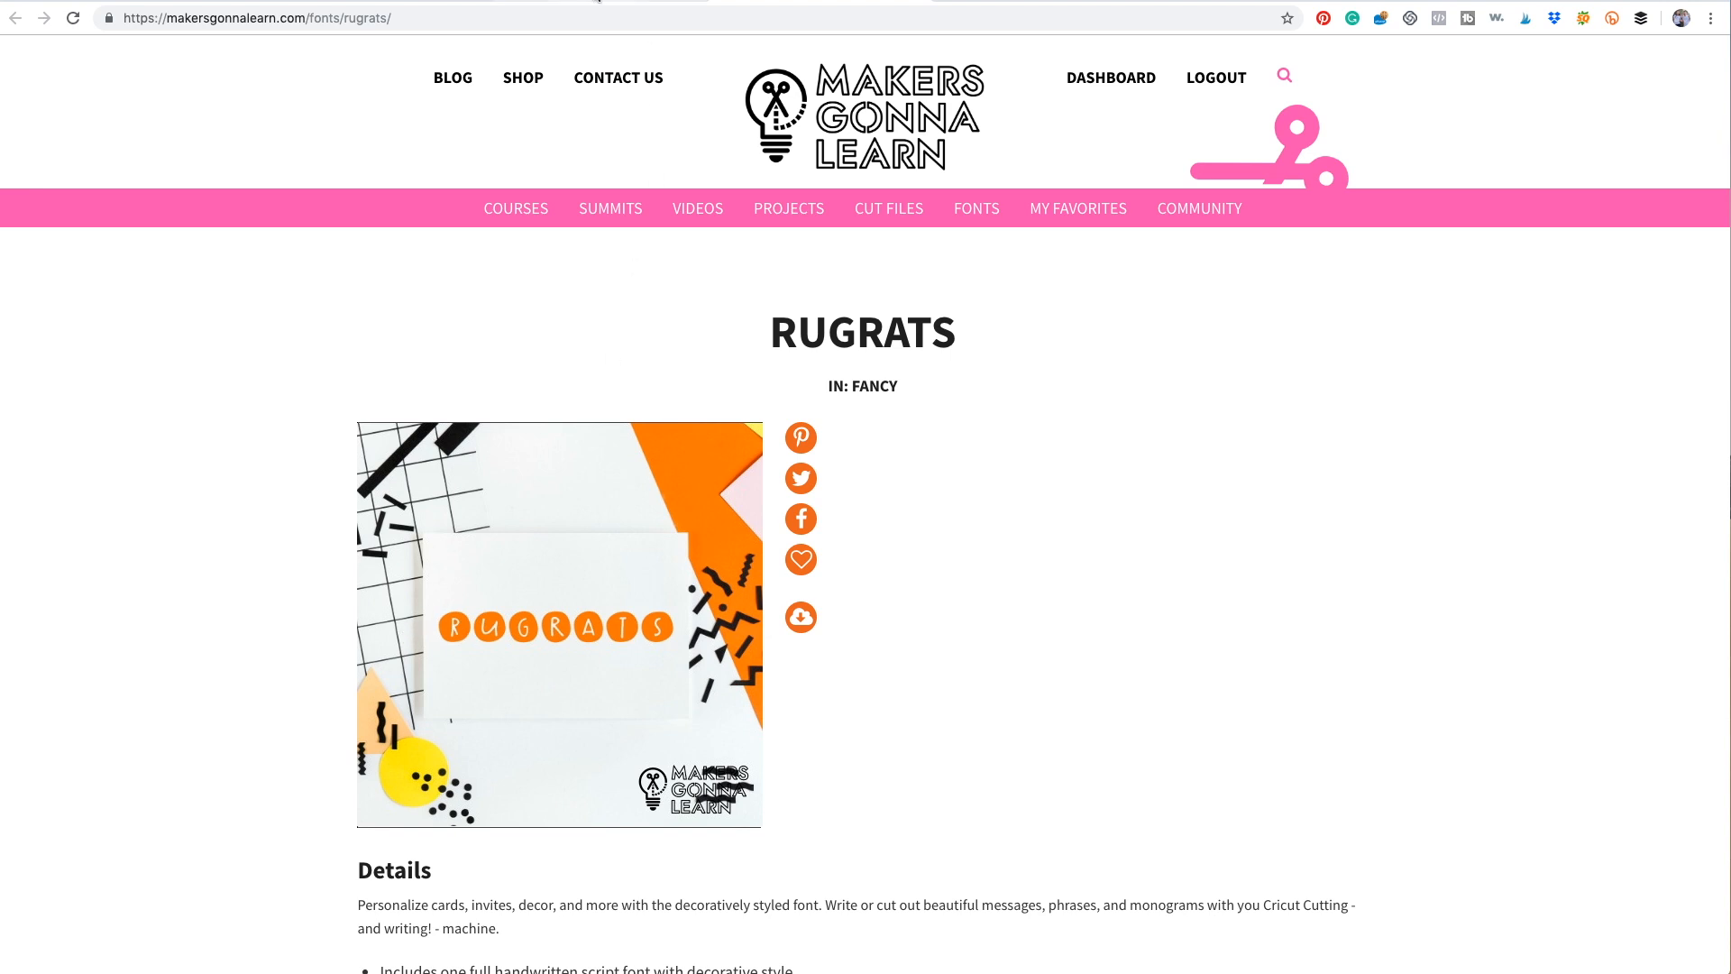
pyautogui.click(597, 2)
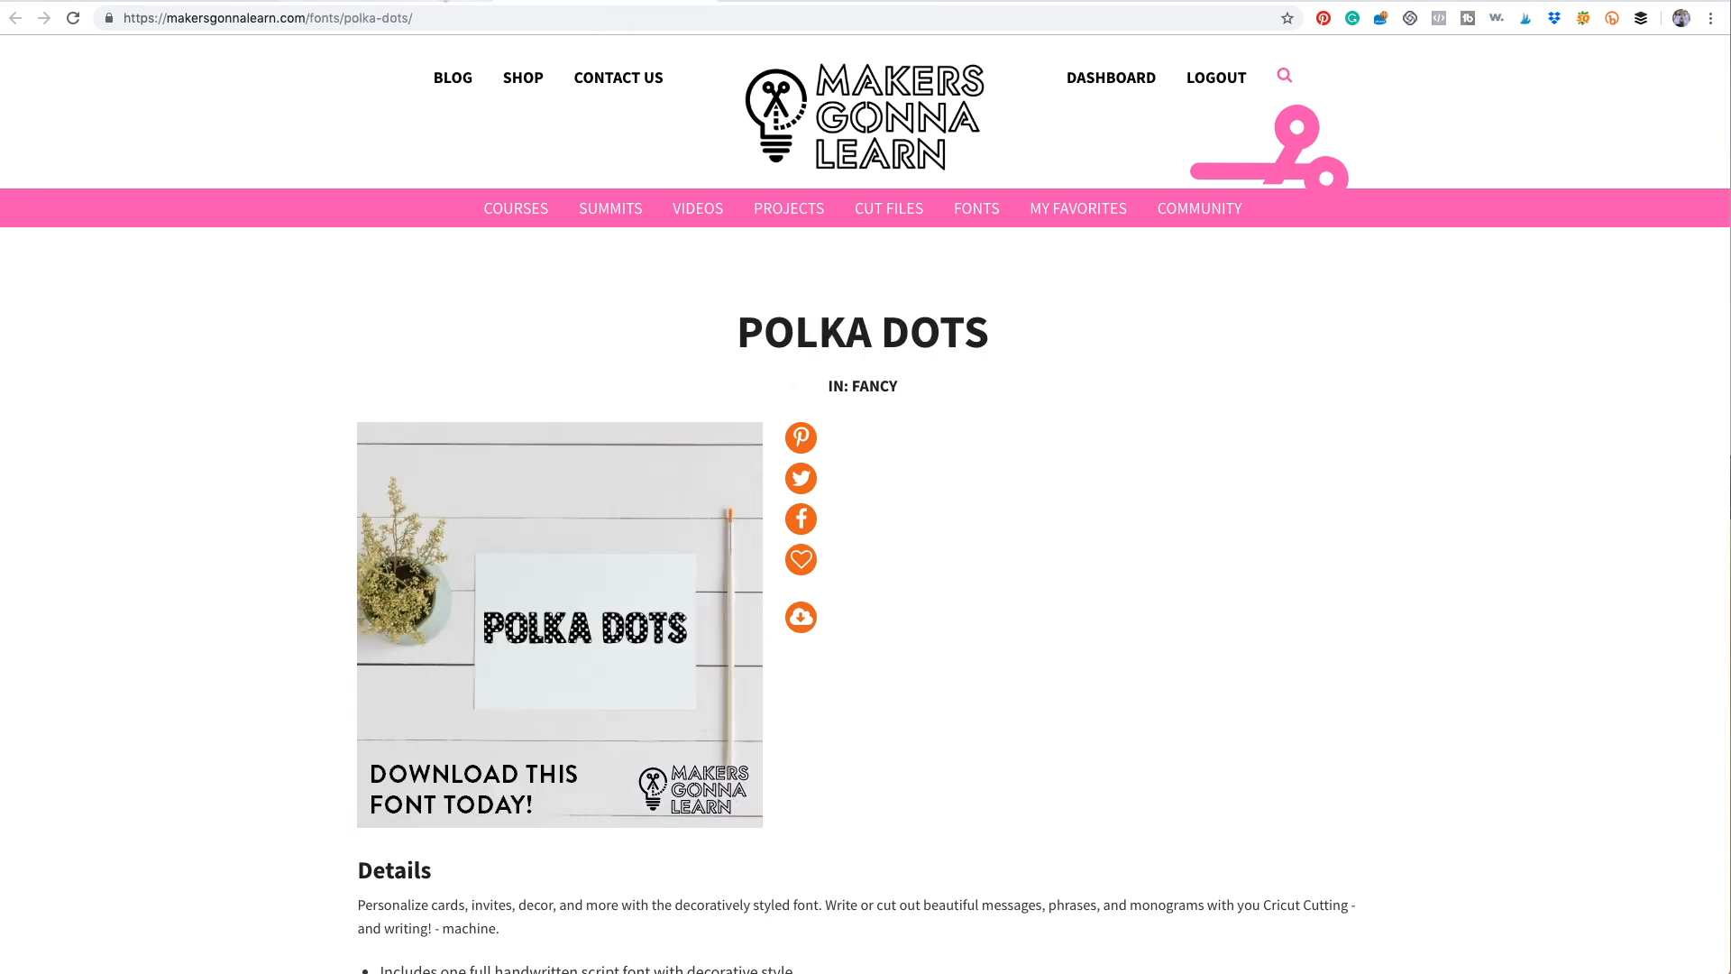
pyautogui.click(420, 2)
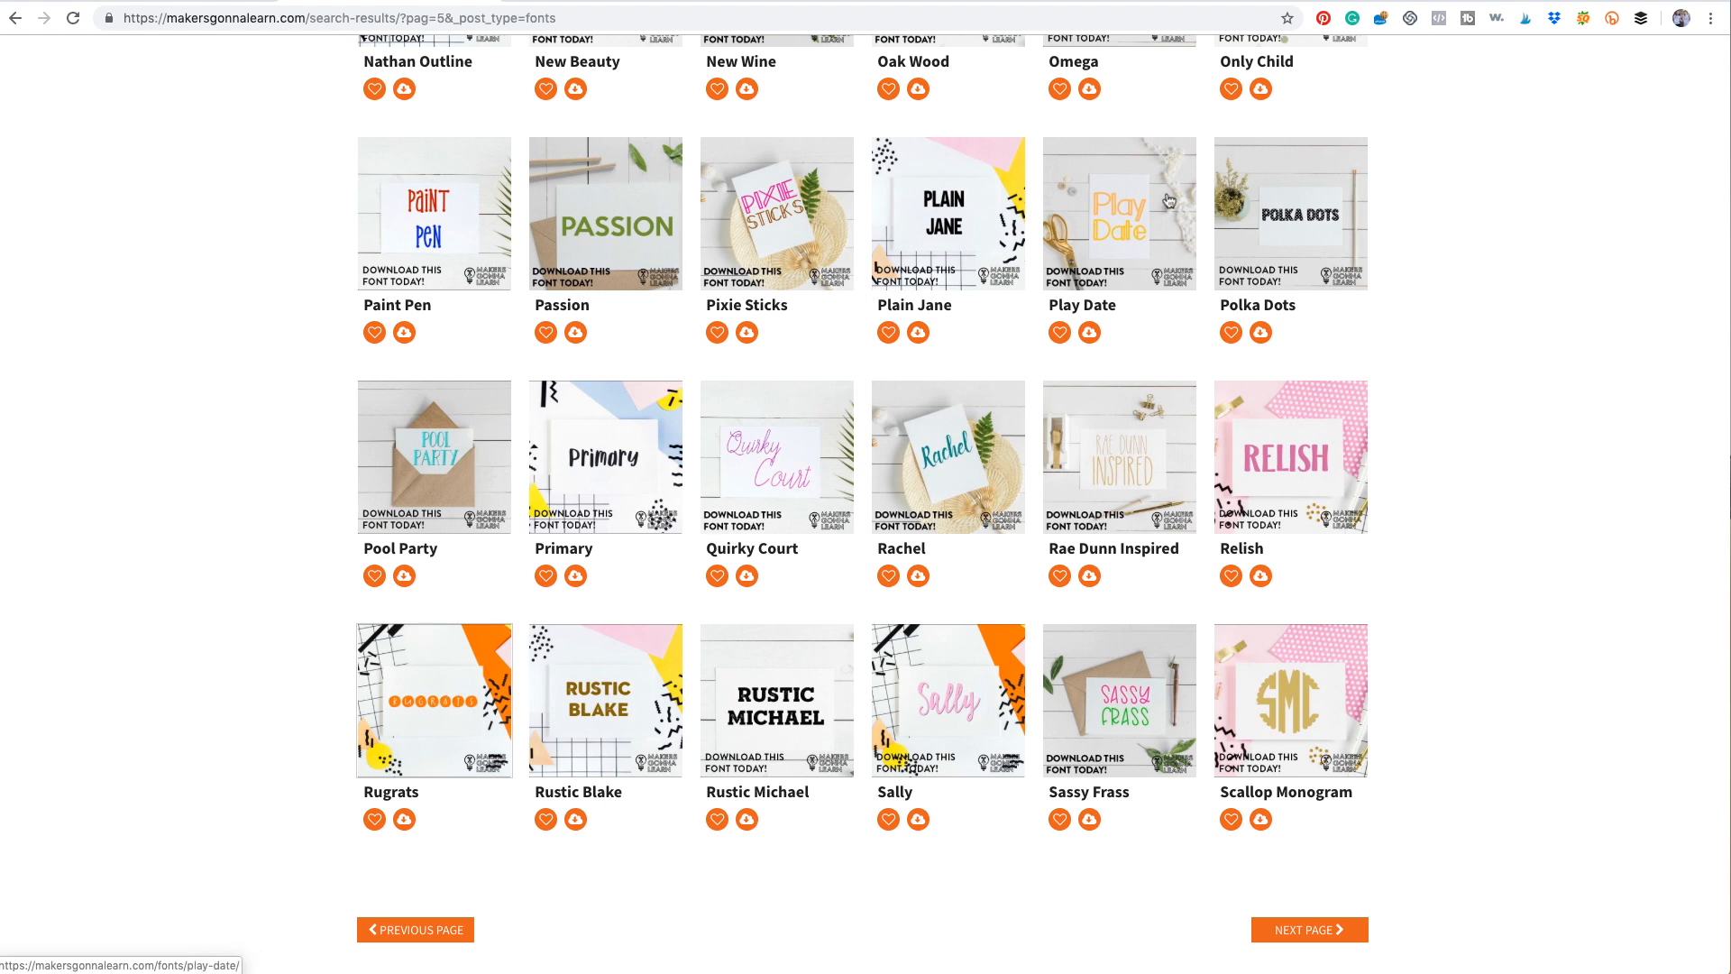
# Step: Open the Pixie Sticks font page in a new tab to examine its sample, and switch to the Cricut Design Space canvas
pyautogui.rightClick(812, 225)
pyautogui.click(839, 229)
pyautogui.click(1035, 1)
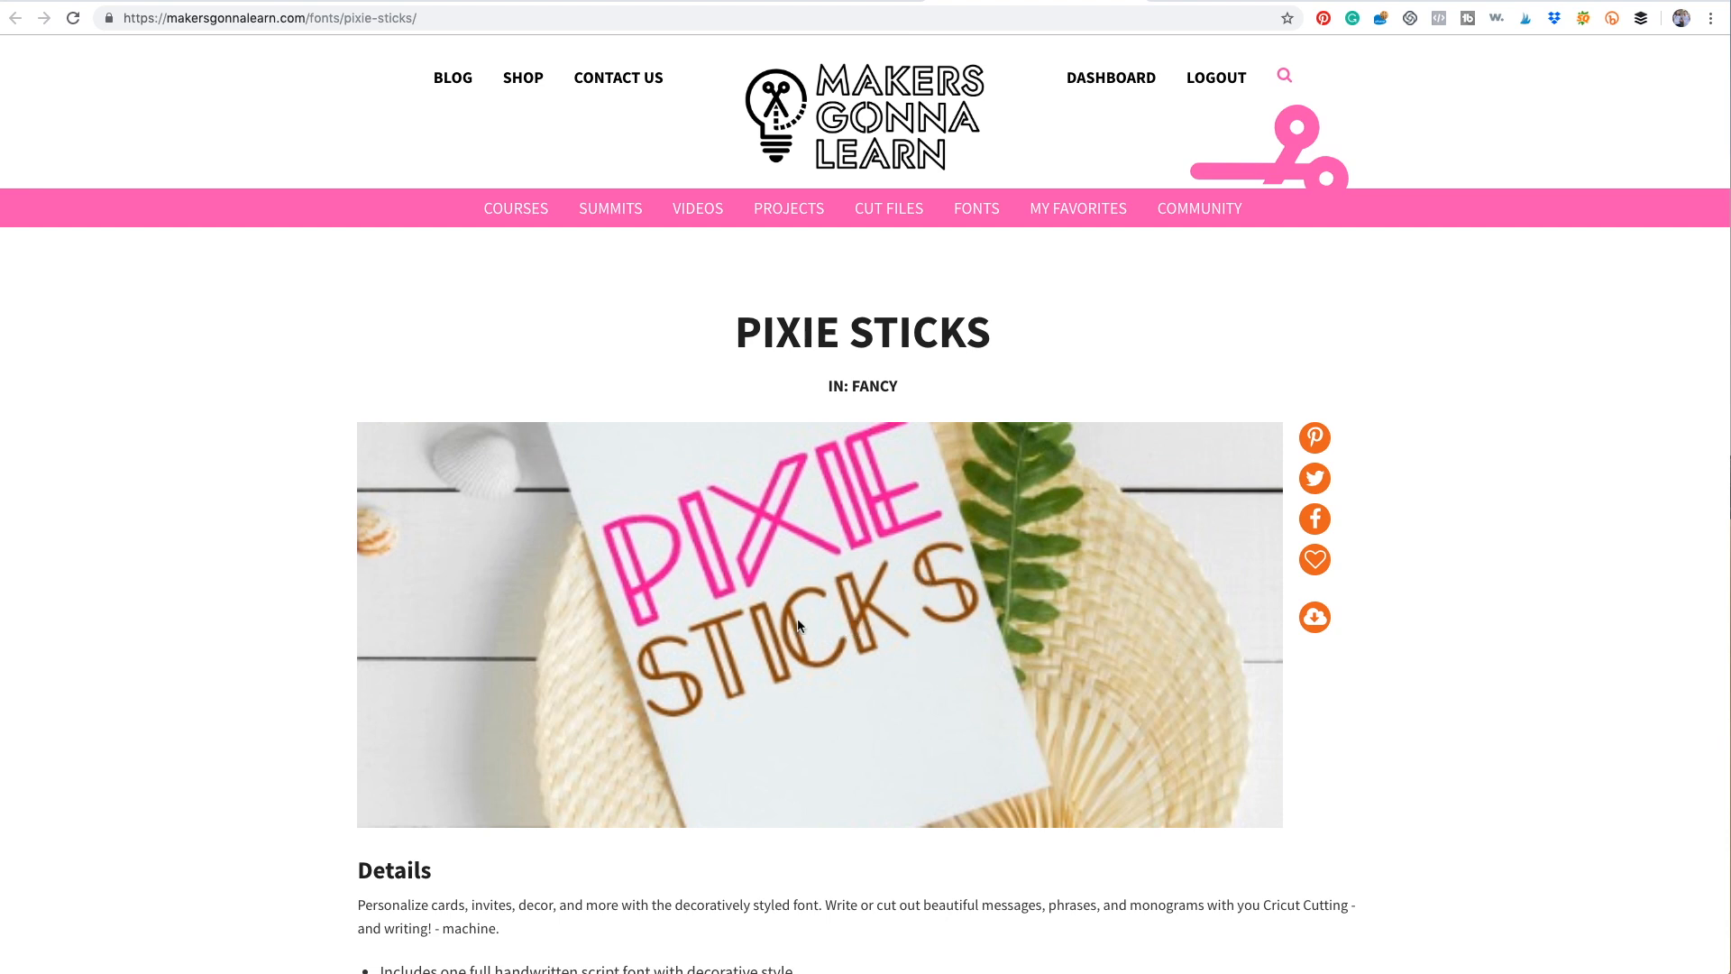
pyautogui.click(1128, 0)
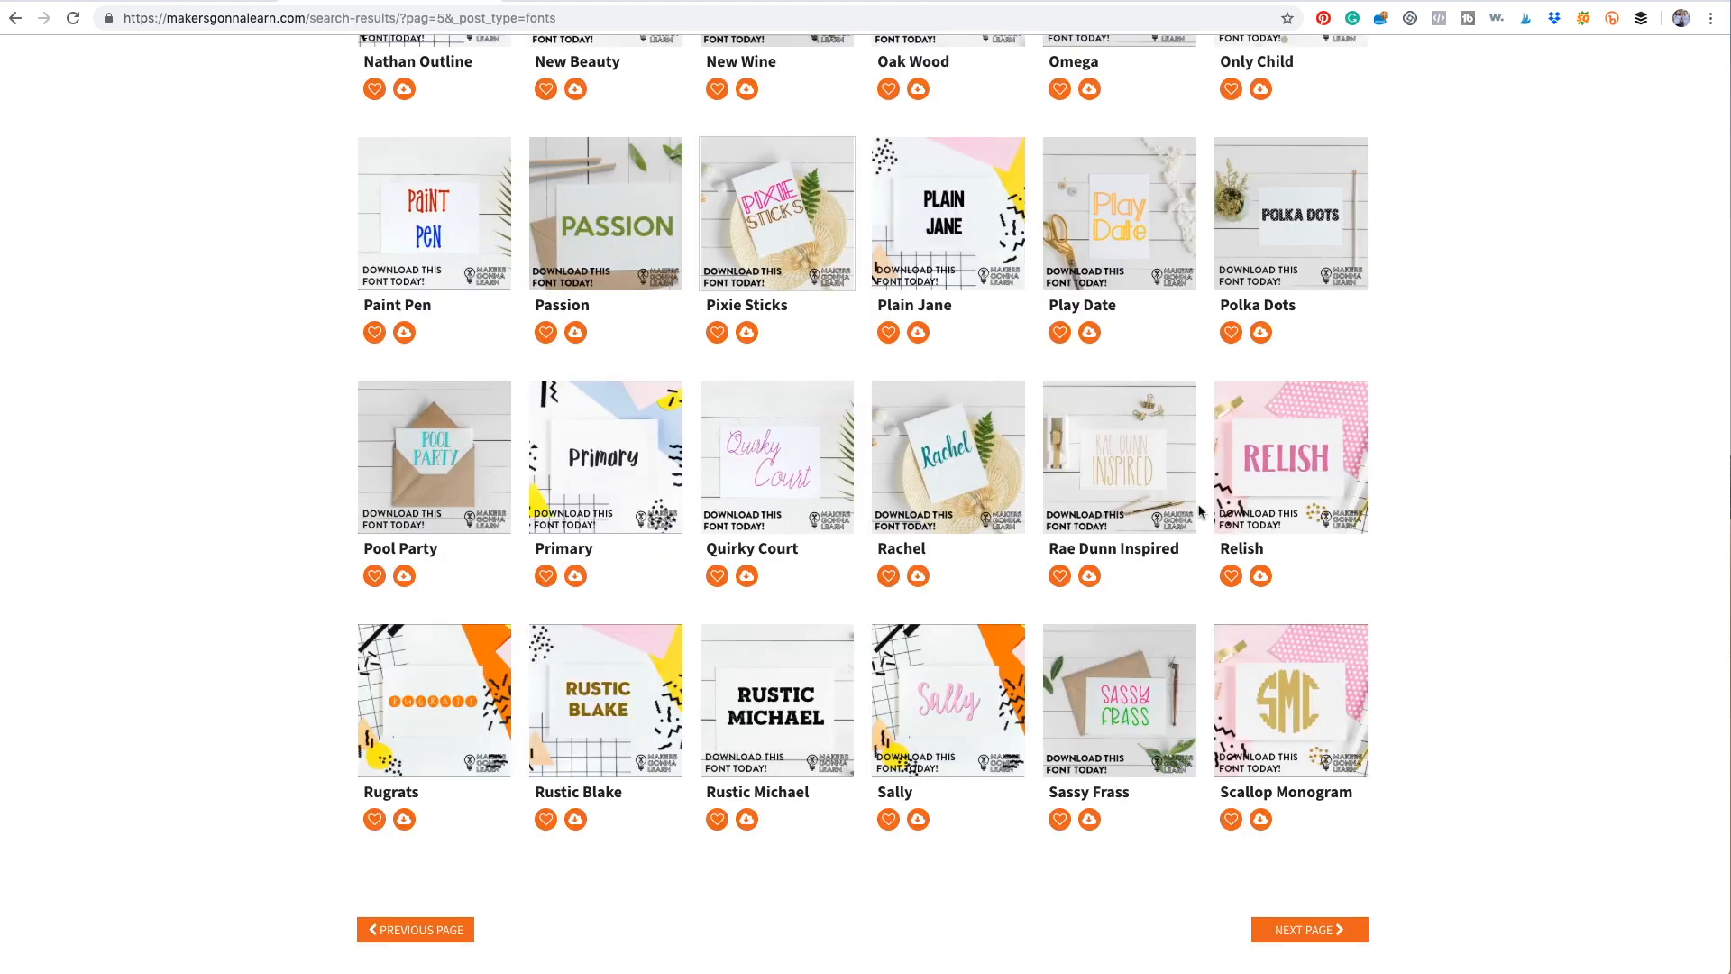
pyautogui.click(148, 1)
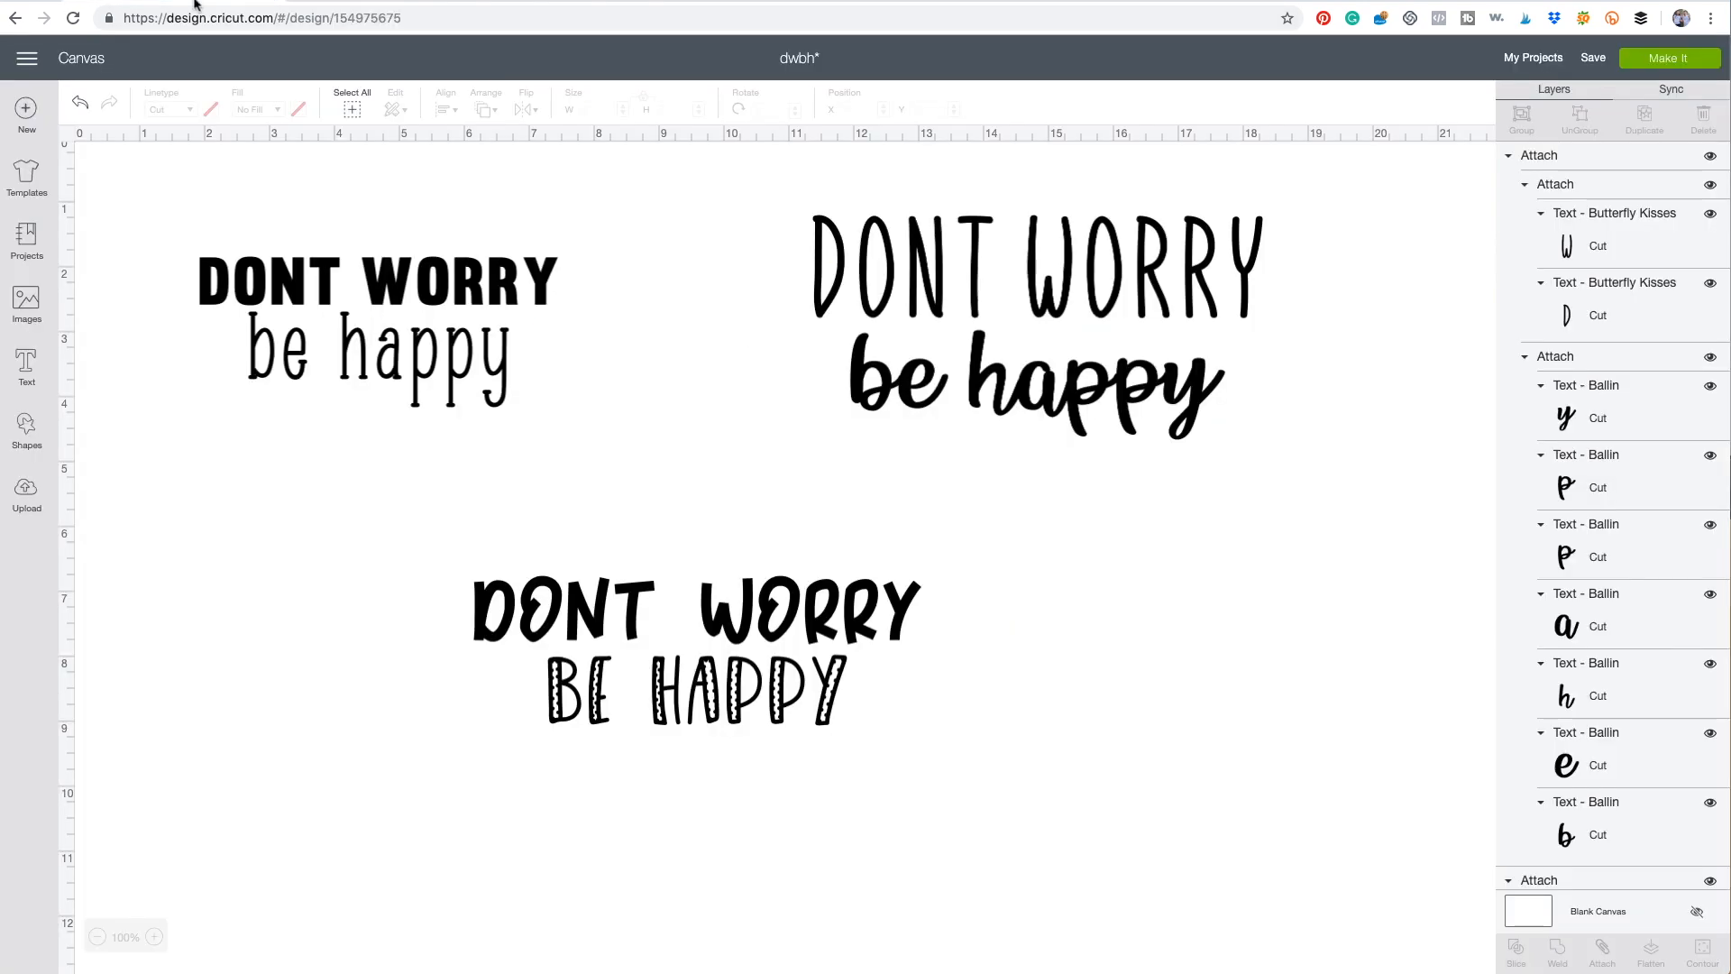
pyautogui.hscroll(1, 1042, 444)
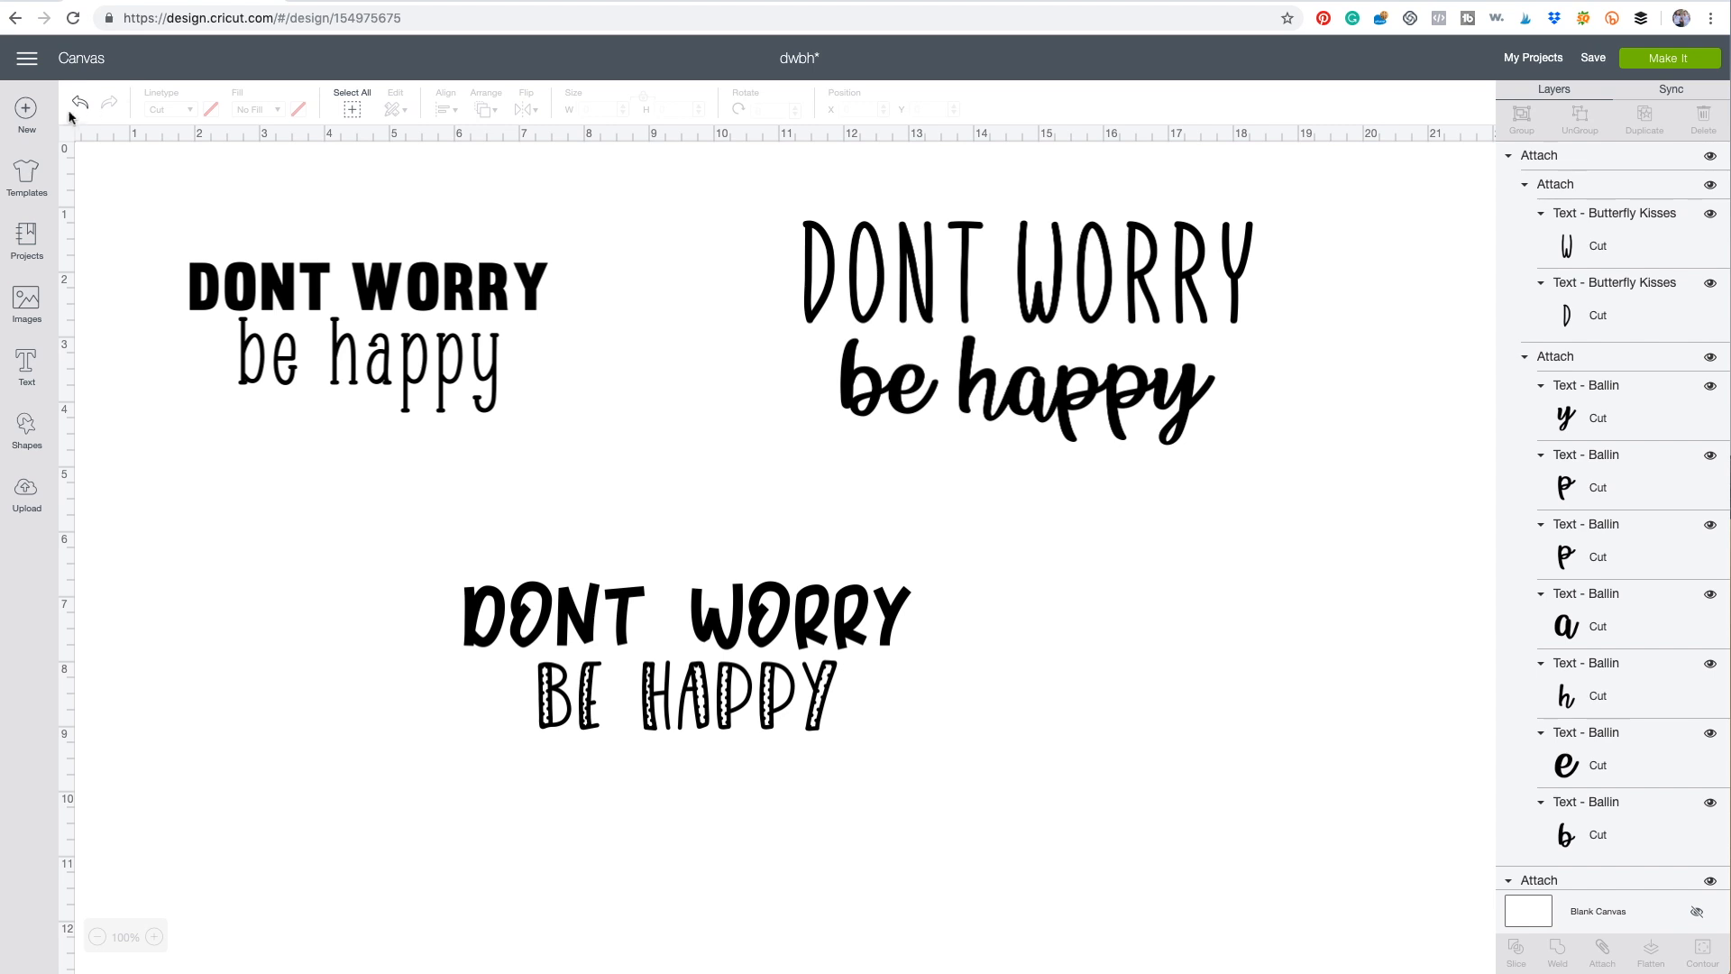
# Step: Add the text "dont worry" in the system font Amanda and place it below the existing designs, near the canvas's left edge
pyautogui.click(27, 364)
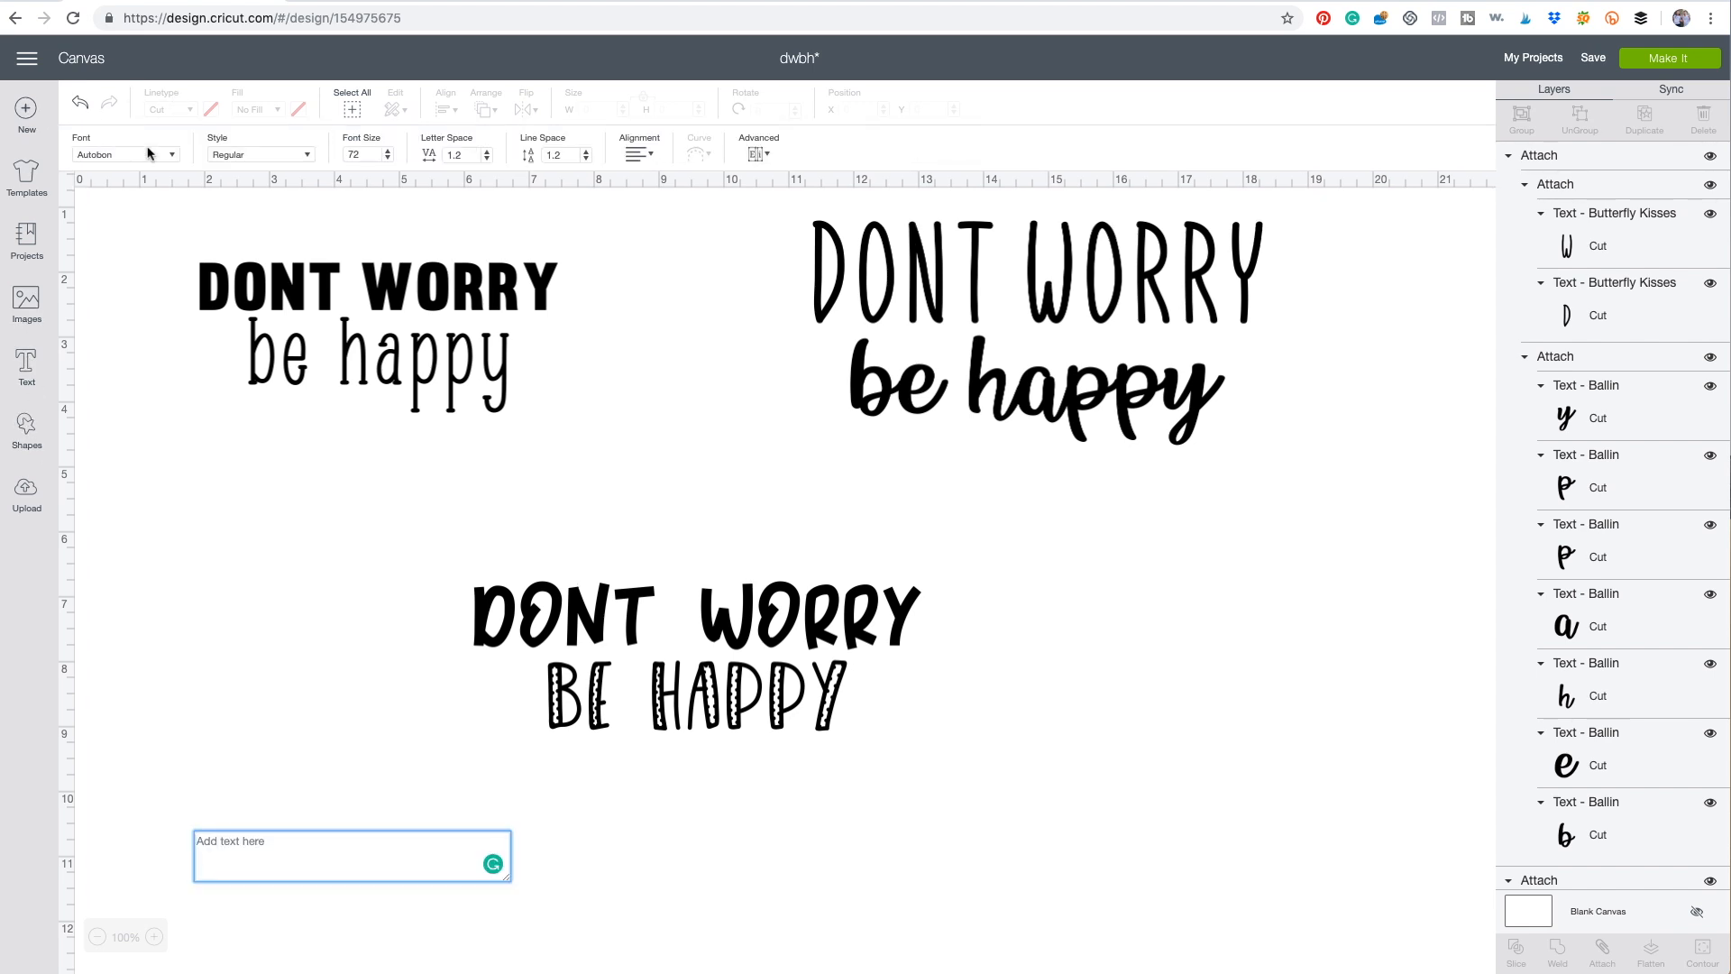
pyautogui.click(151, 153)
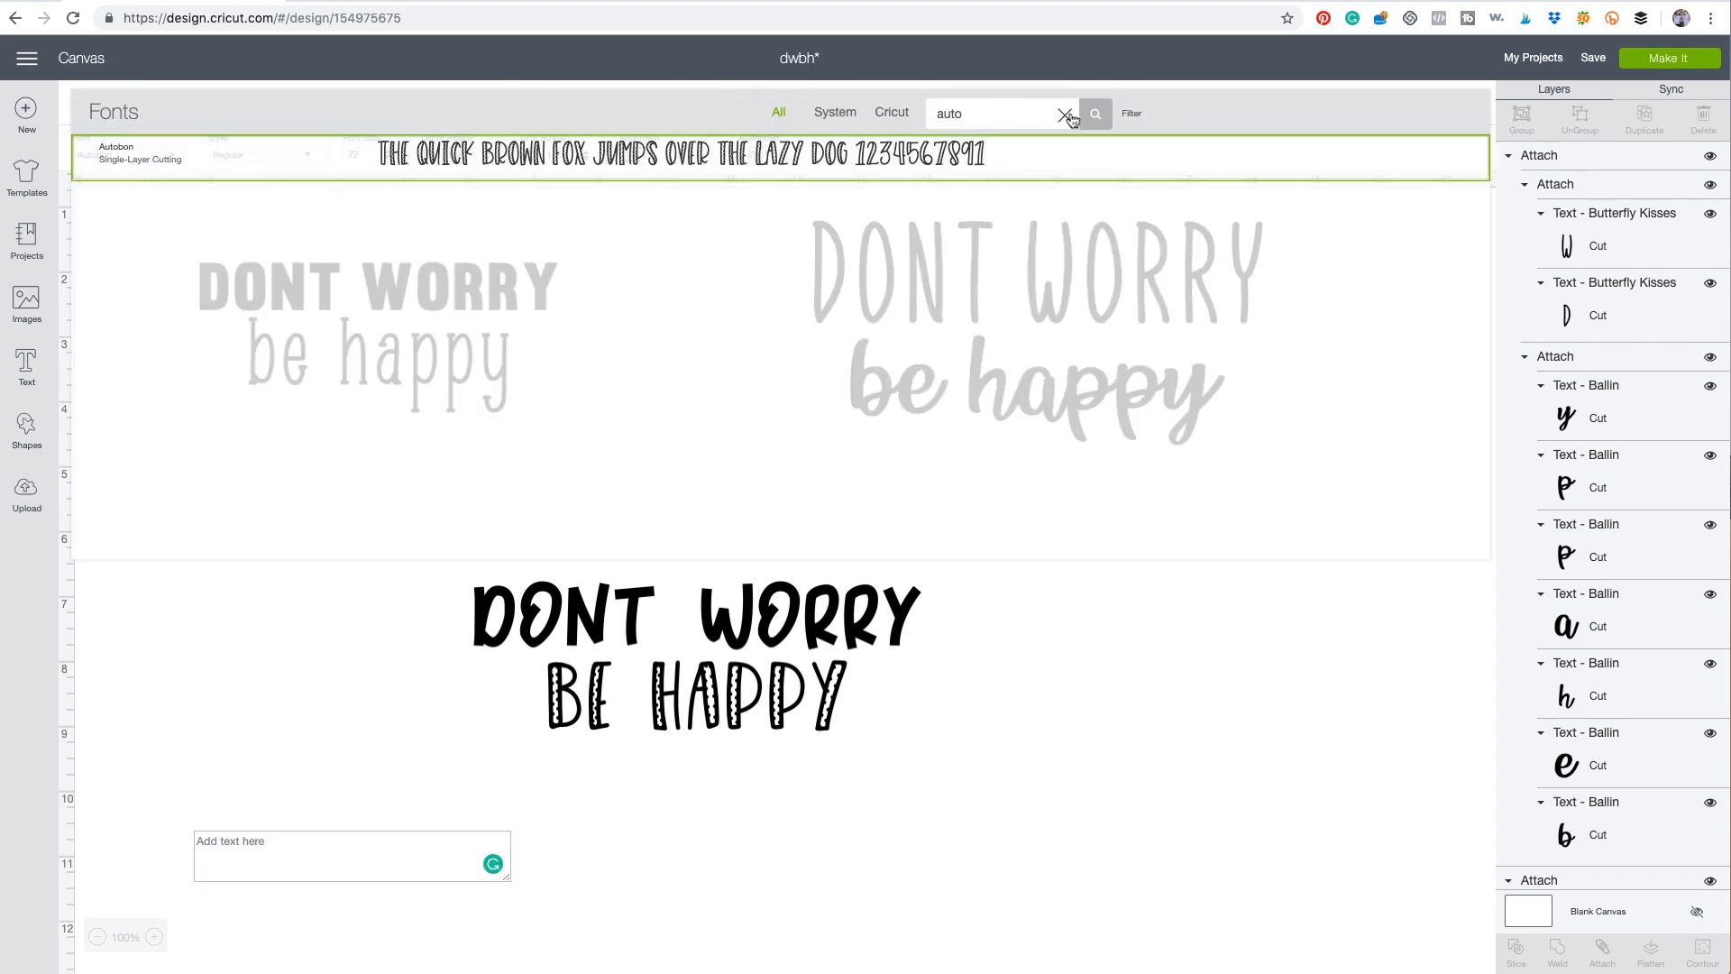
pyautogui.click(1065, 115)
pyautogui.click(835, 117)
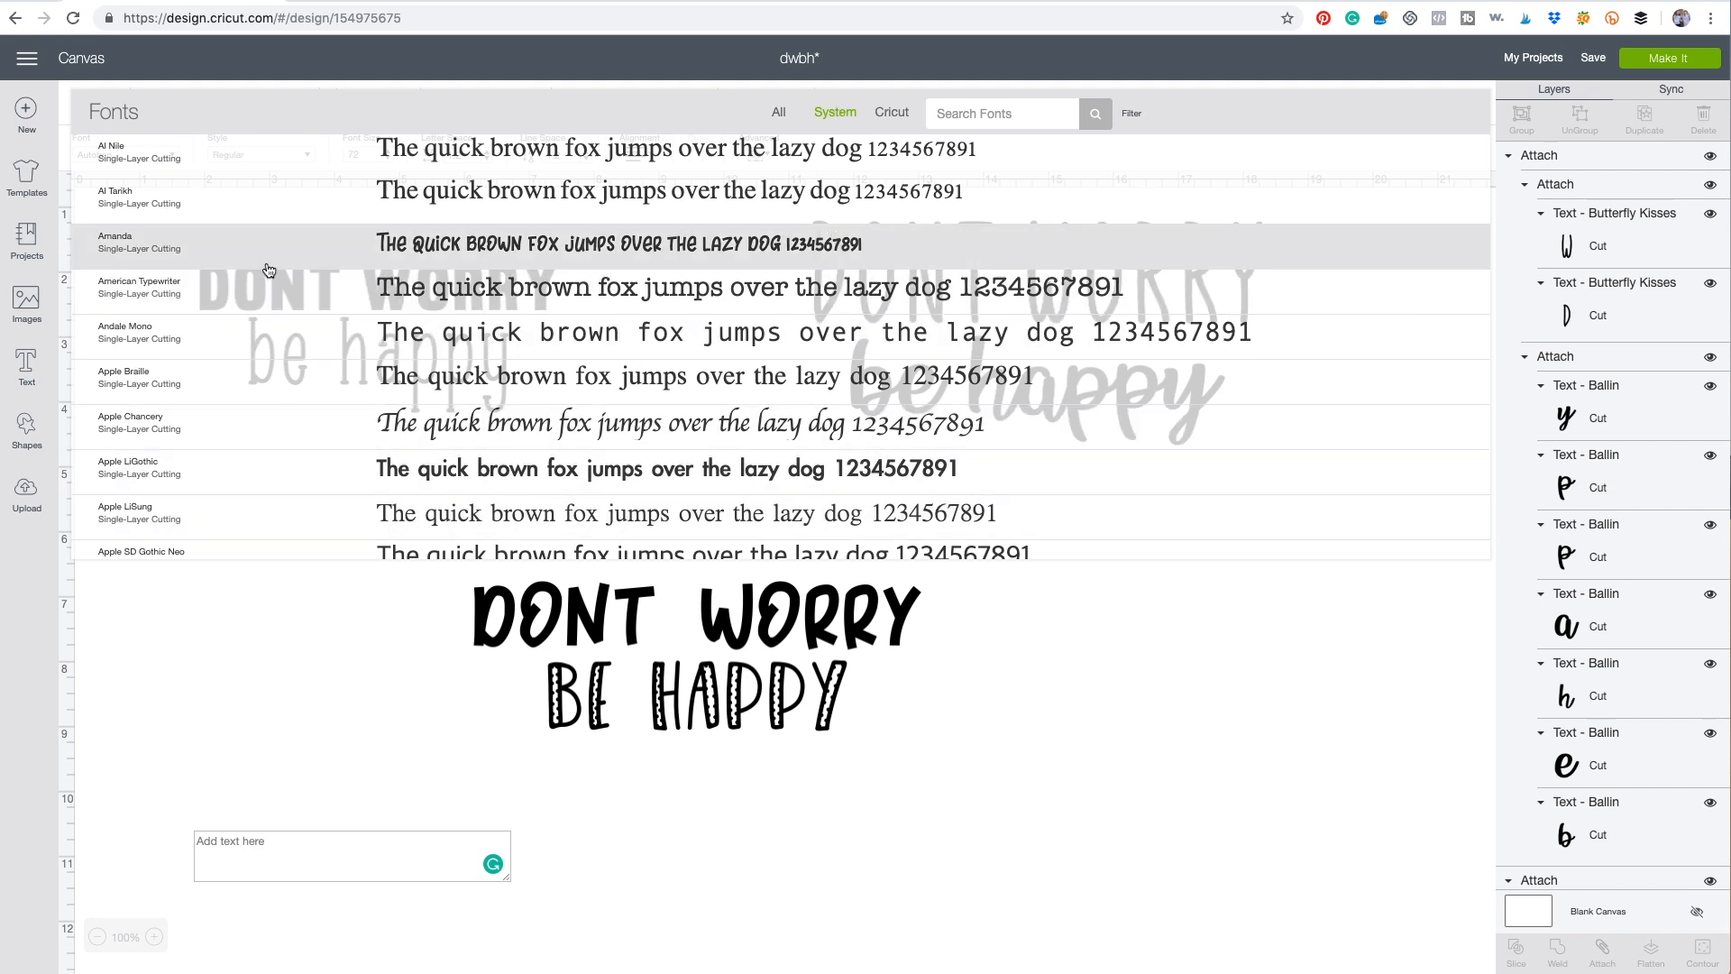
pyautogui.click(374, 246)
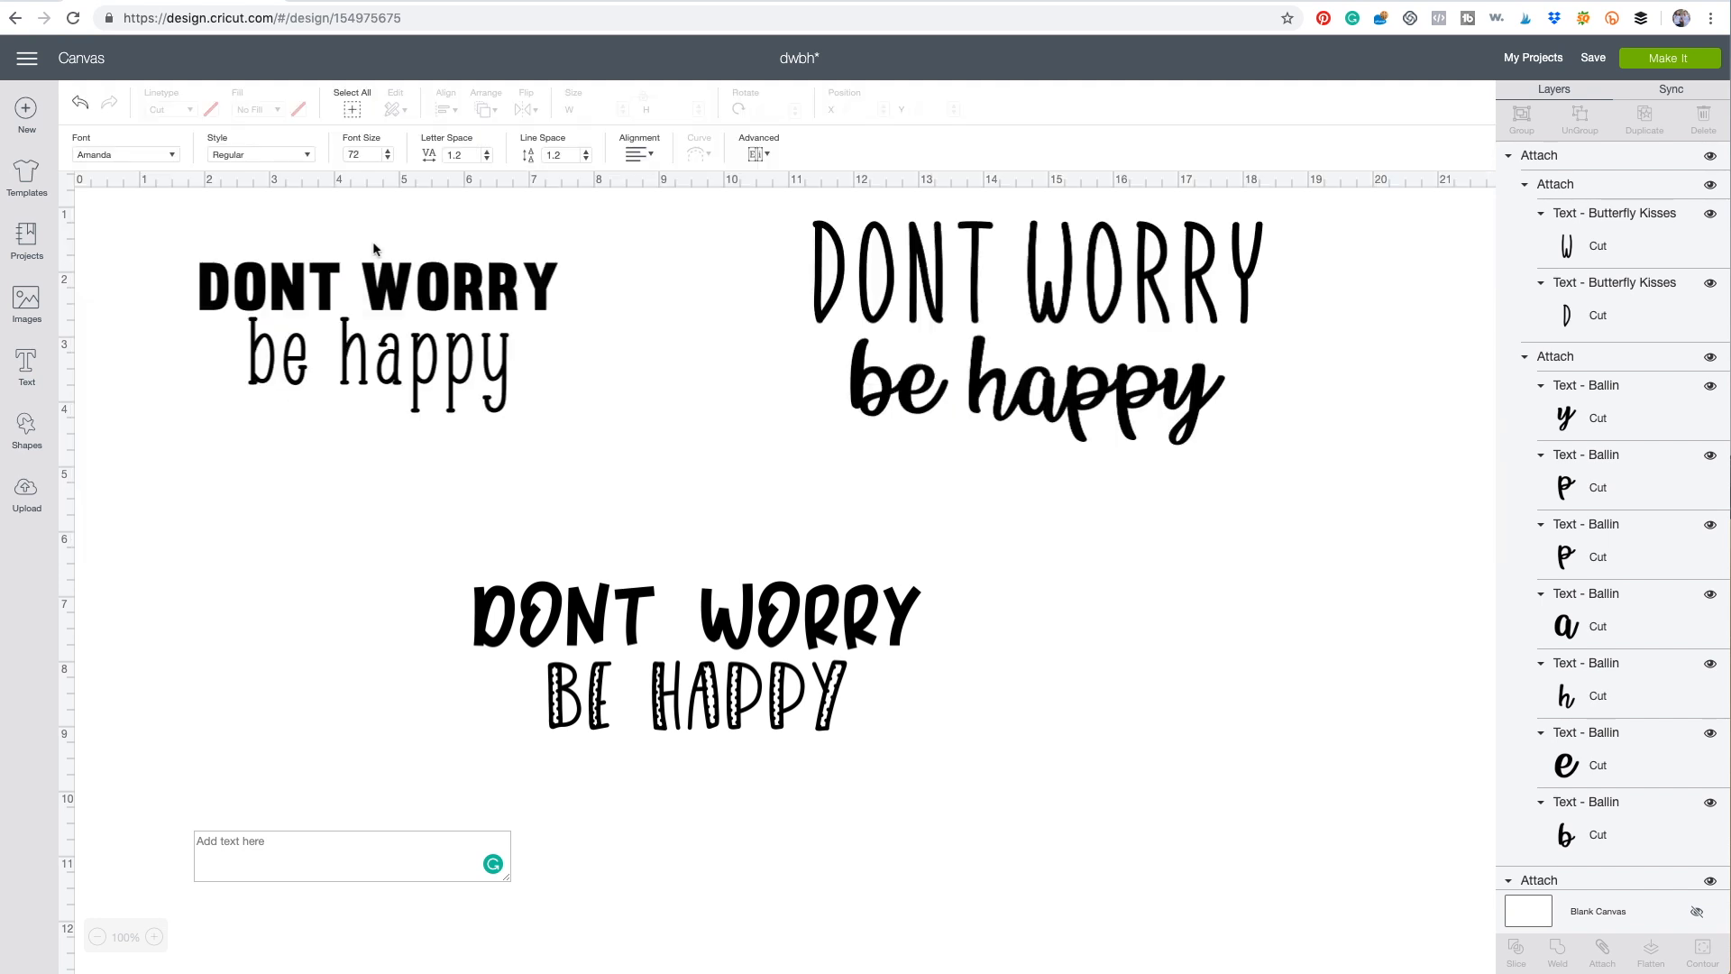
pyautogui.click(274, 854)
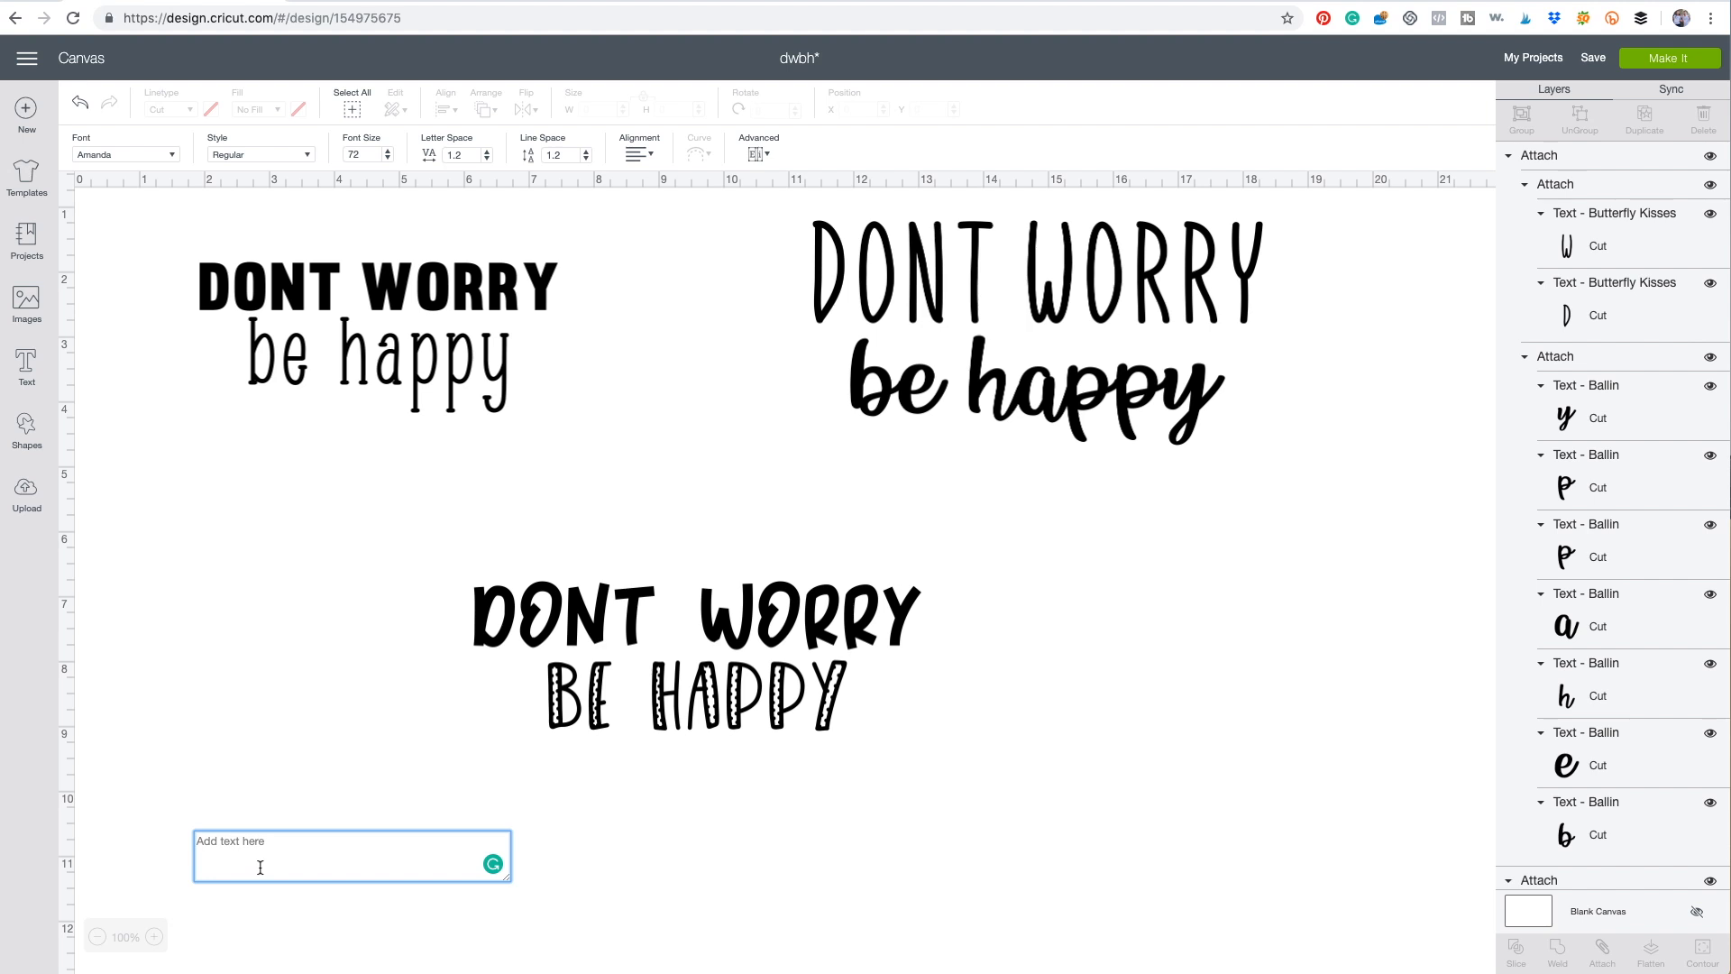
pyautogui.write('dont worry')
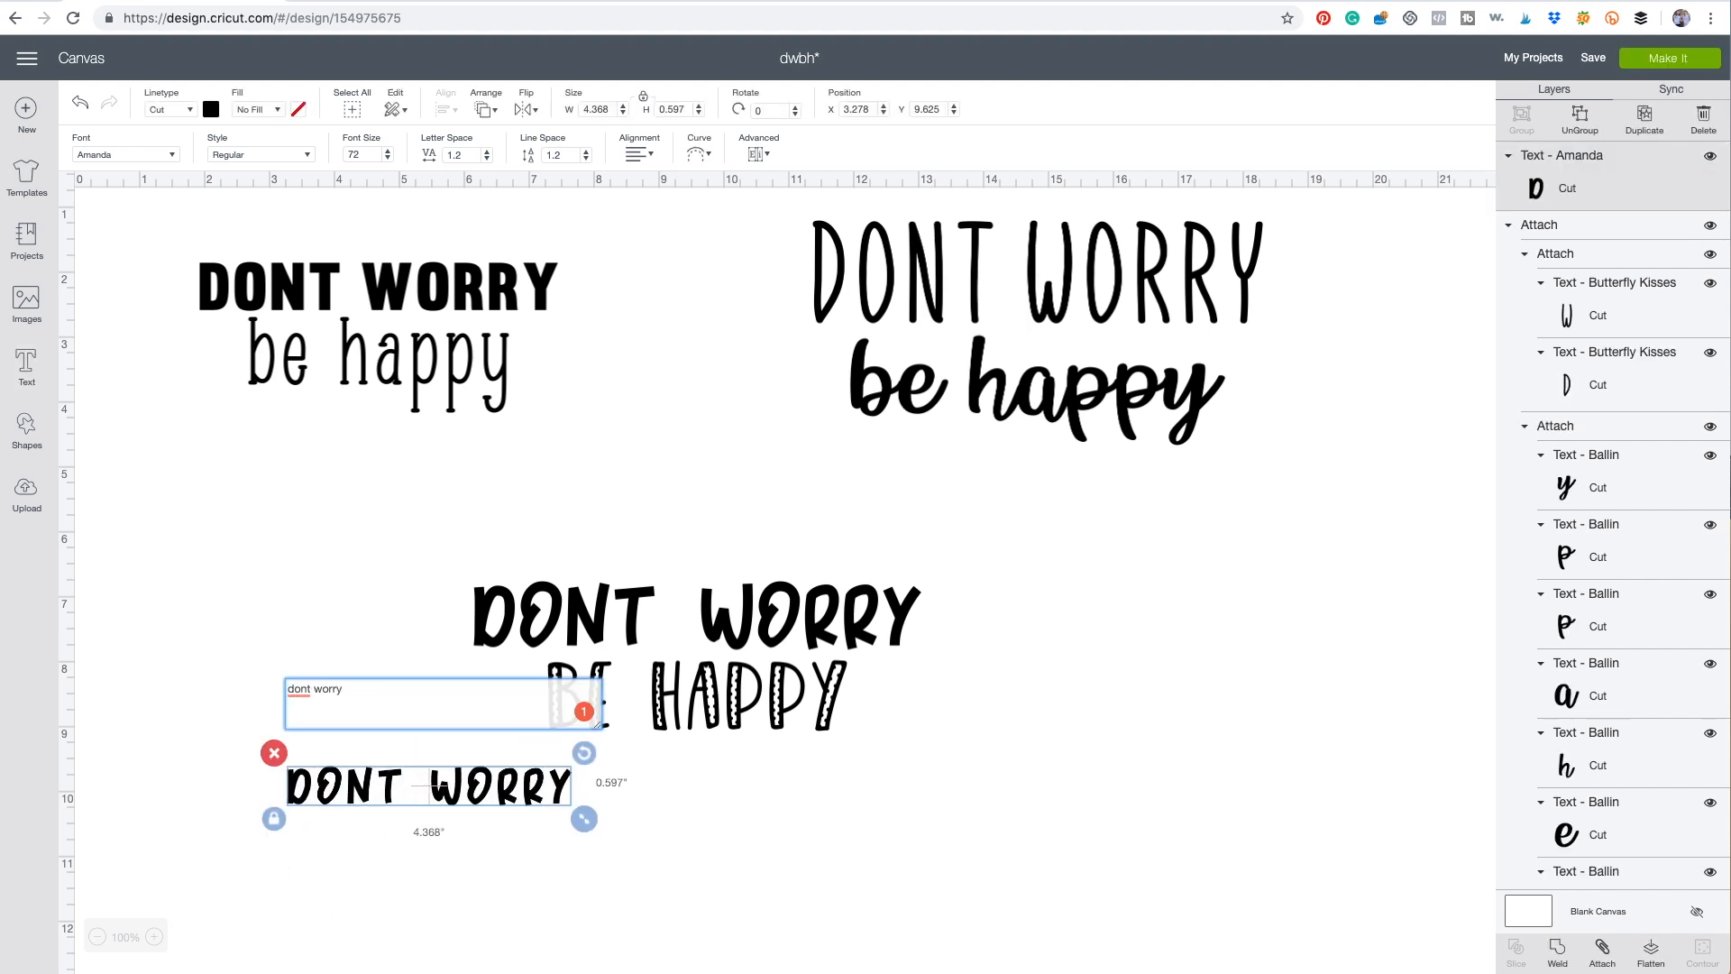
pyautogui.click(822, 884)
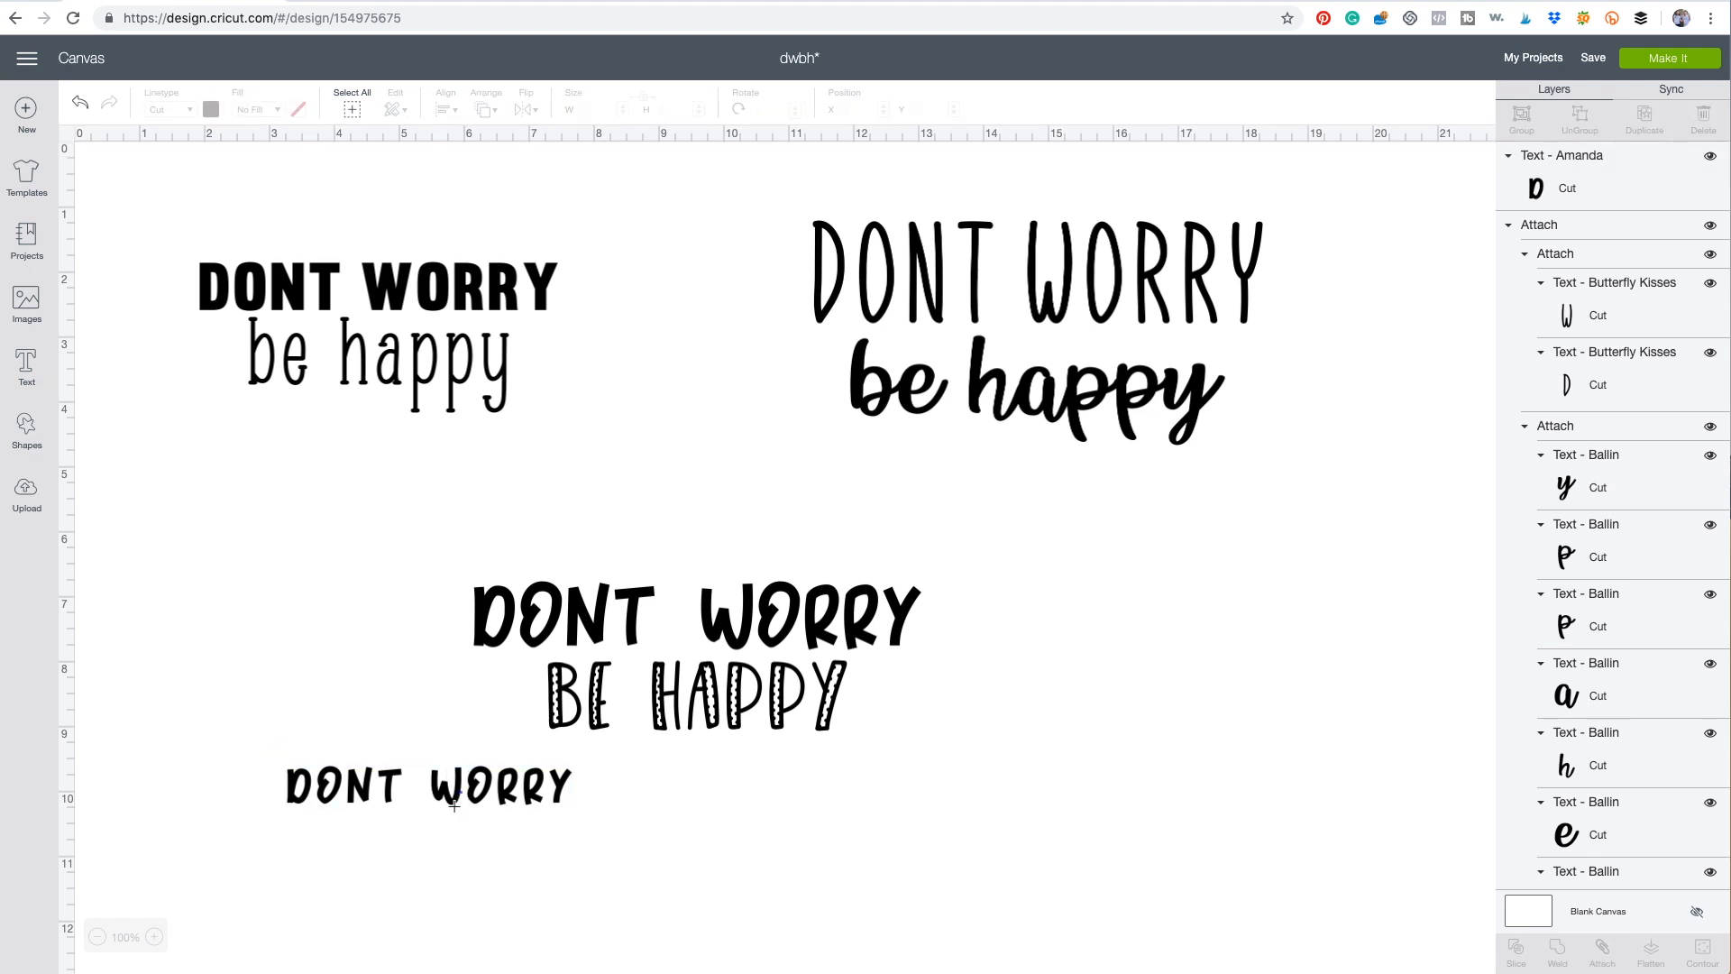
pyautogui.moveTo(480, 787); pyautogui.dragTo(395, 789)
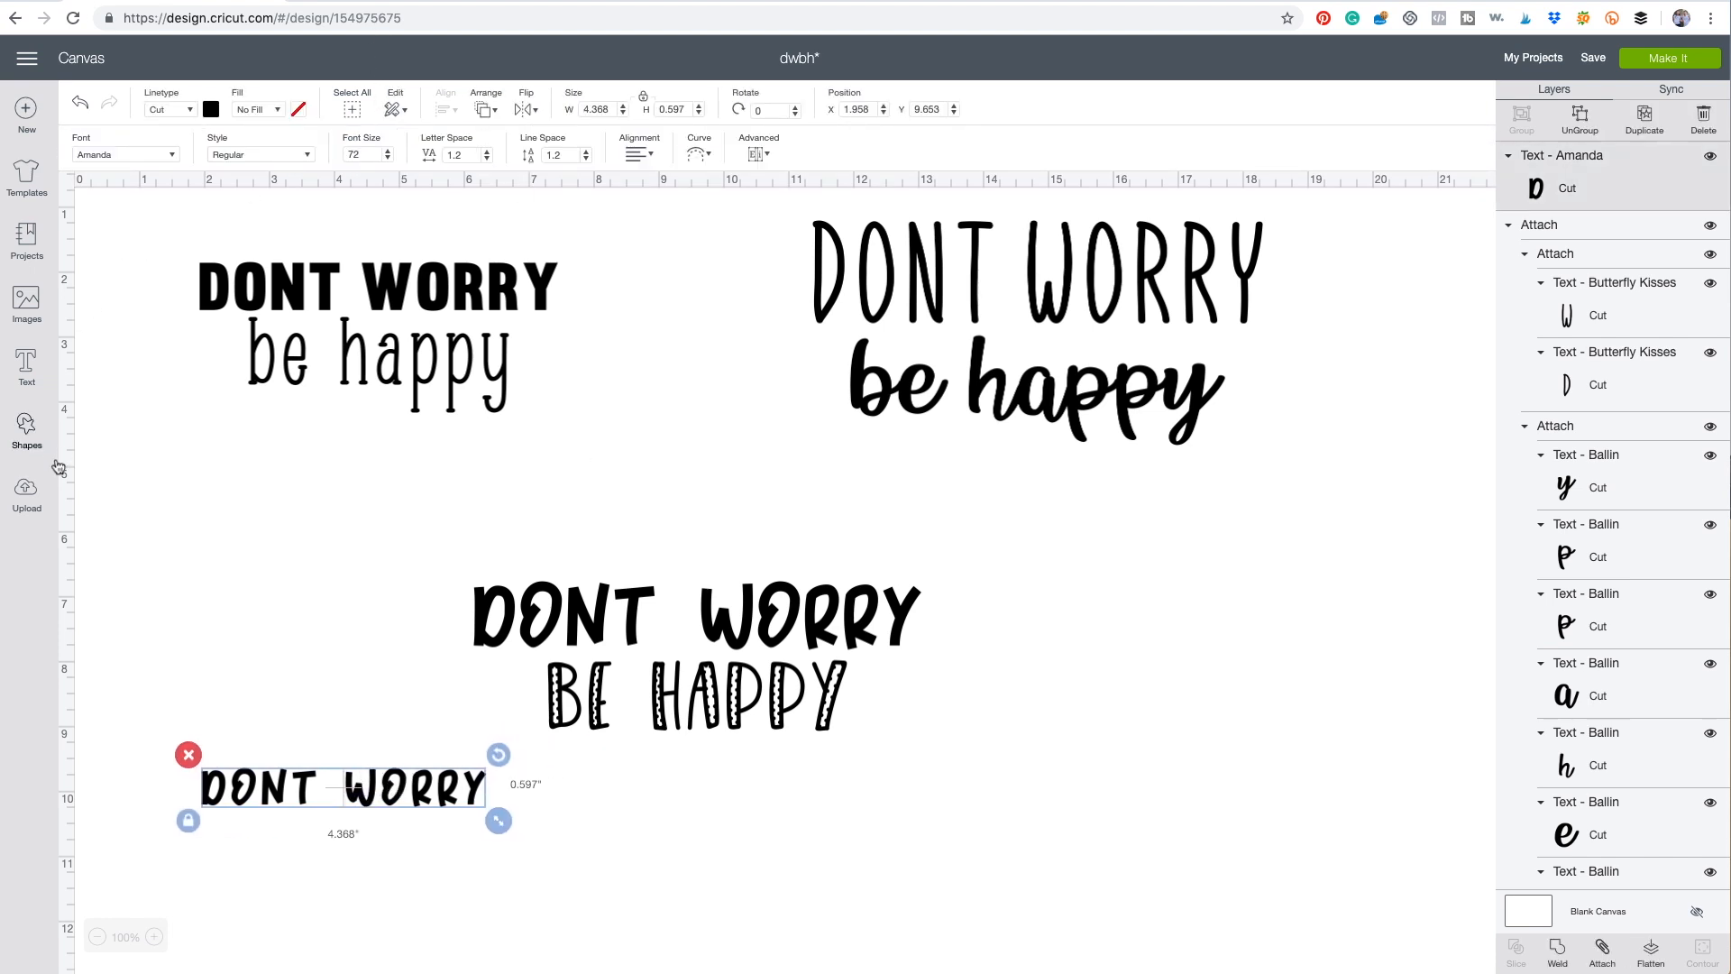
# Step: Add the text "be happy" in the Autobon font and place it directly below the new "dont worry" line
pyautogui.click(27, 365)
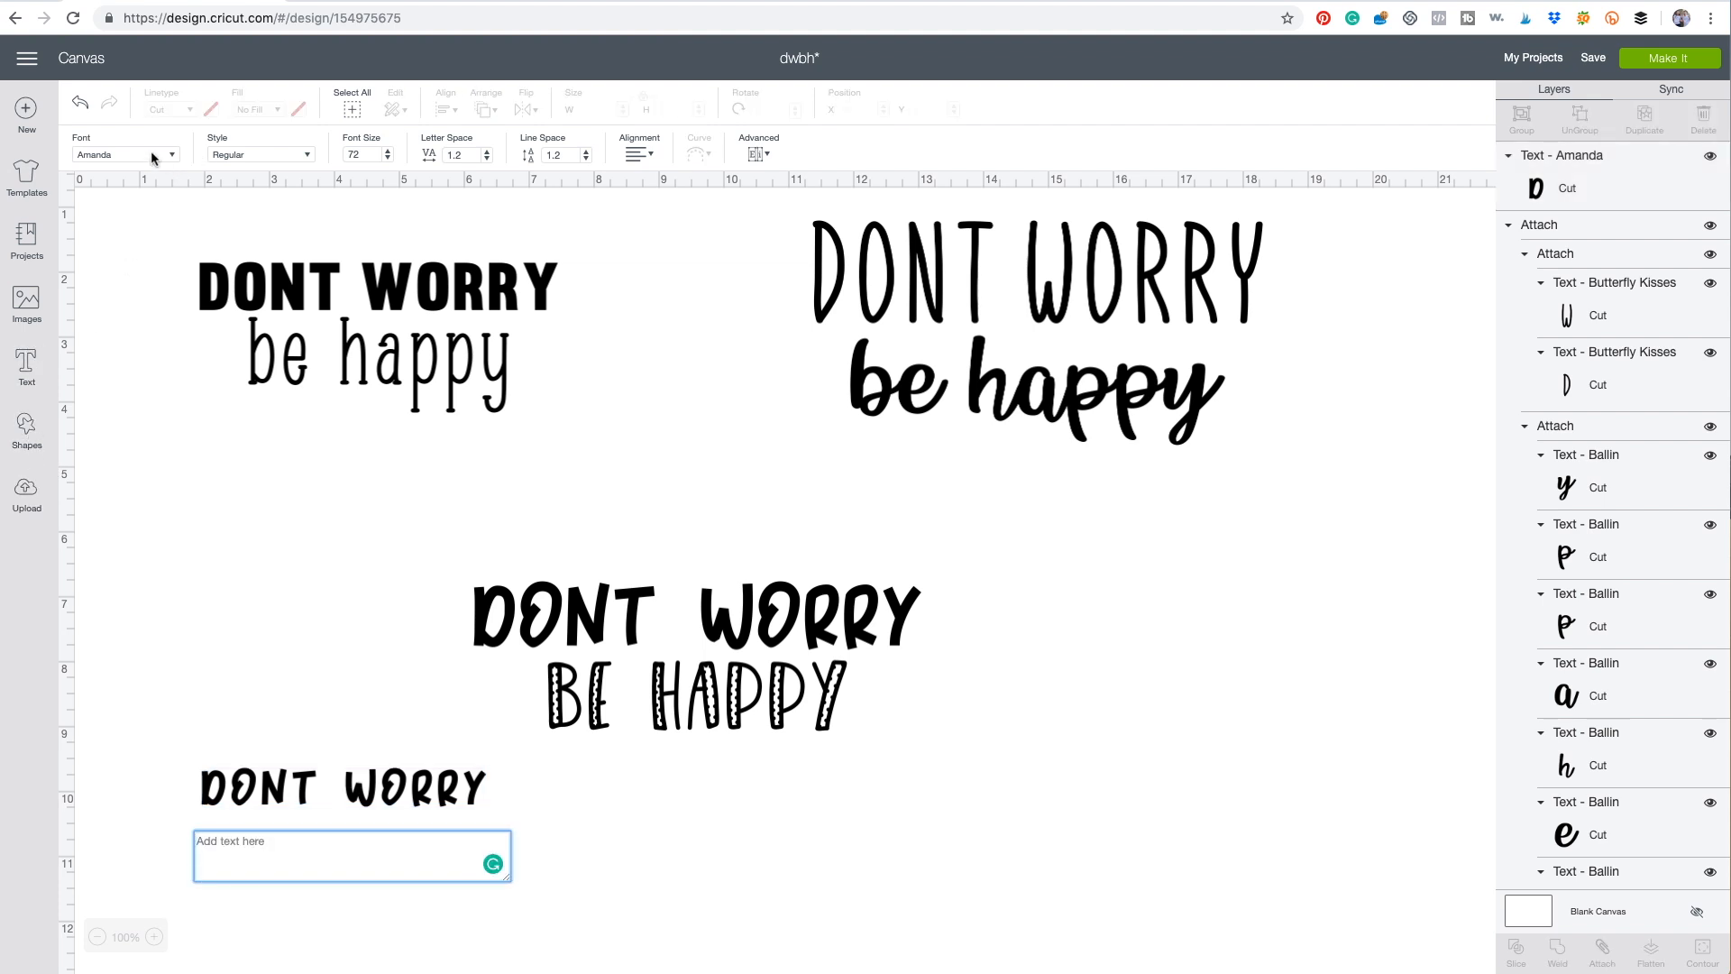
pyautogui.click(150, 153)
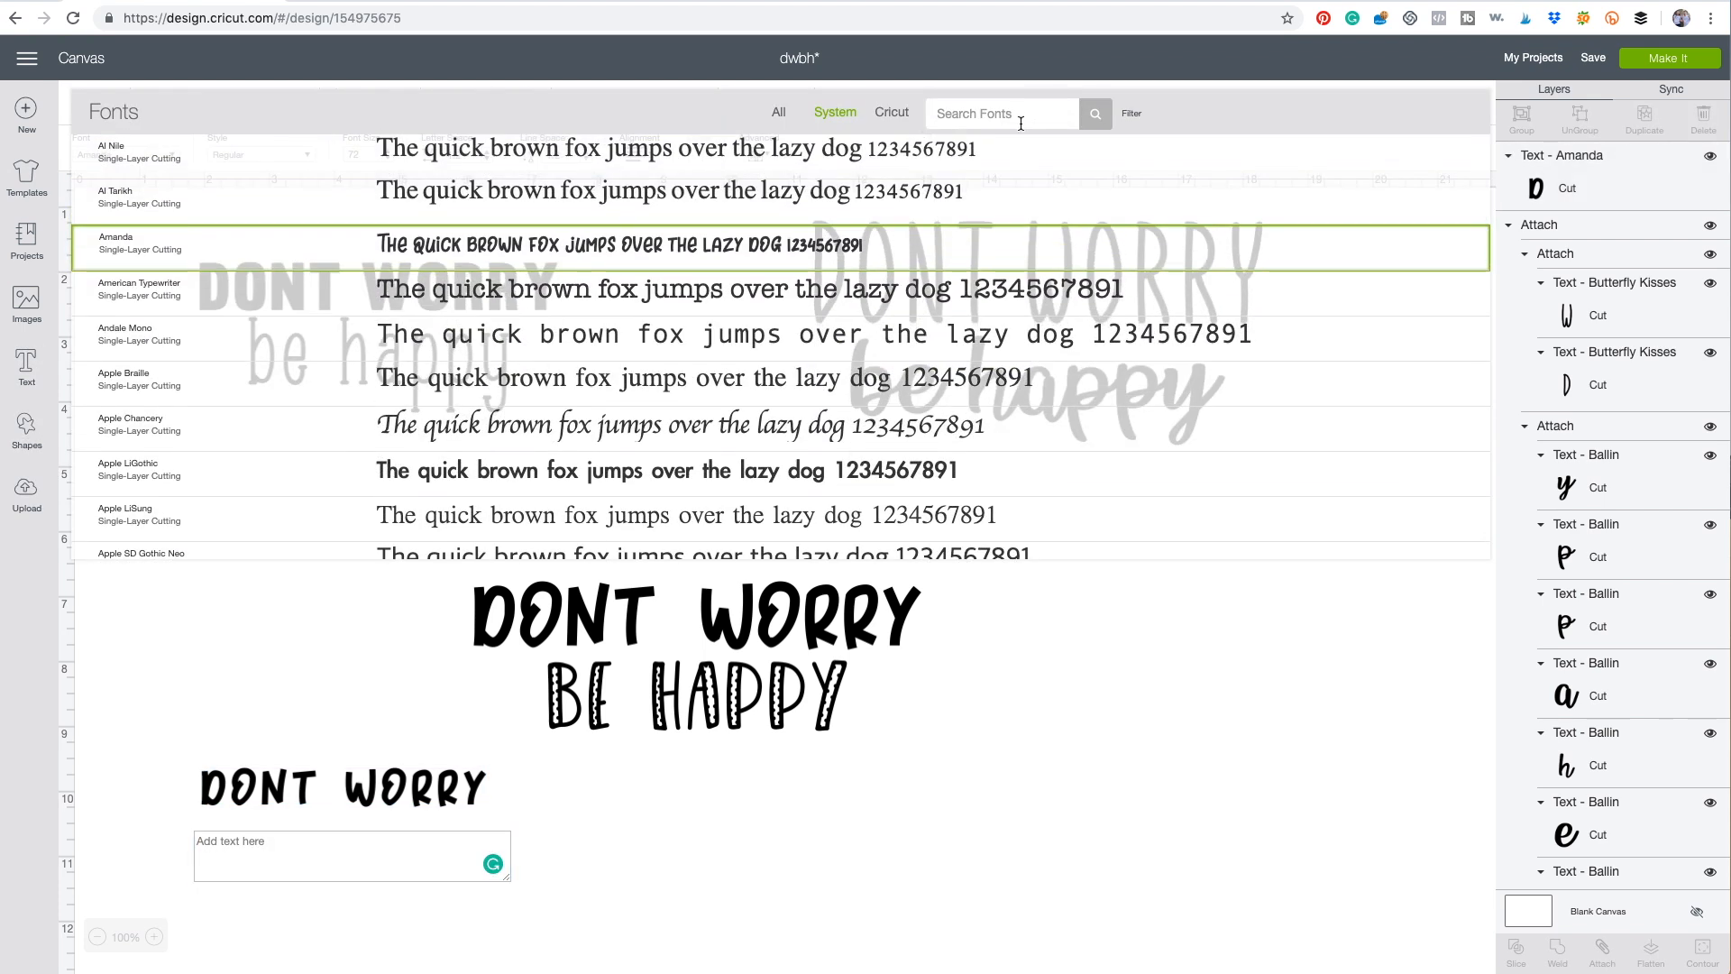
pyautogui.write('auto')
pyautogui.click(707, 162)
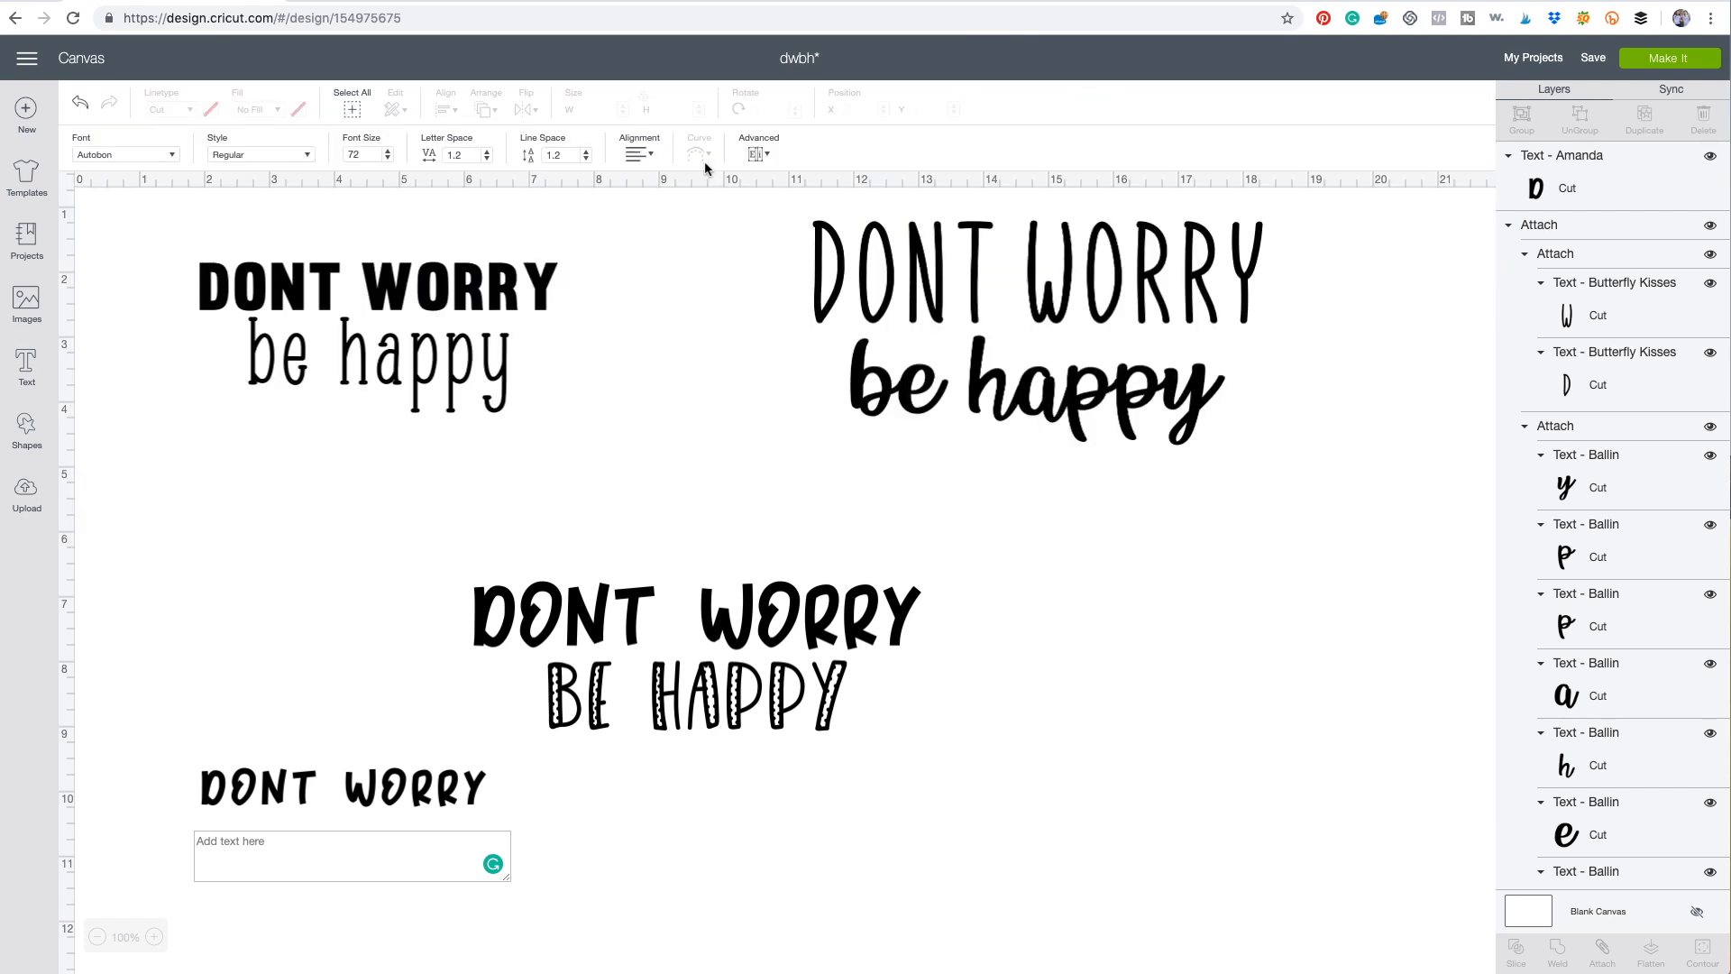
pyautogui.click(326, 870)
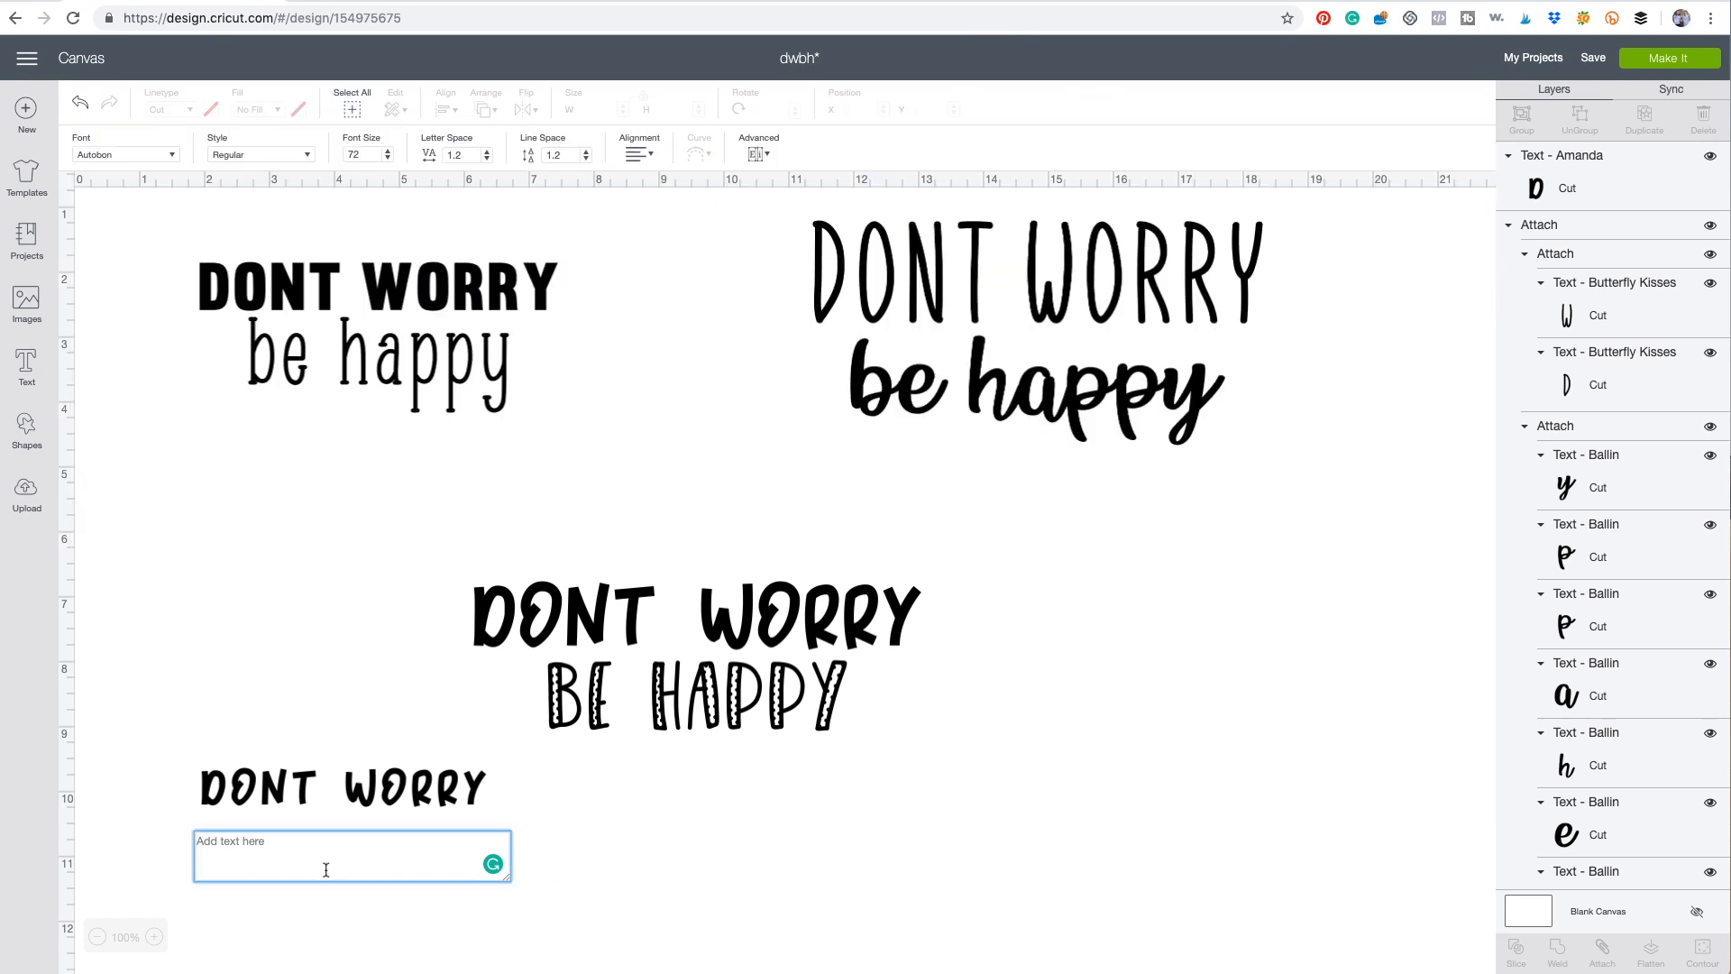
pyautogui.write('be happy')
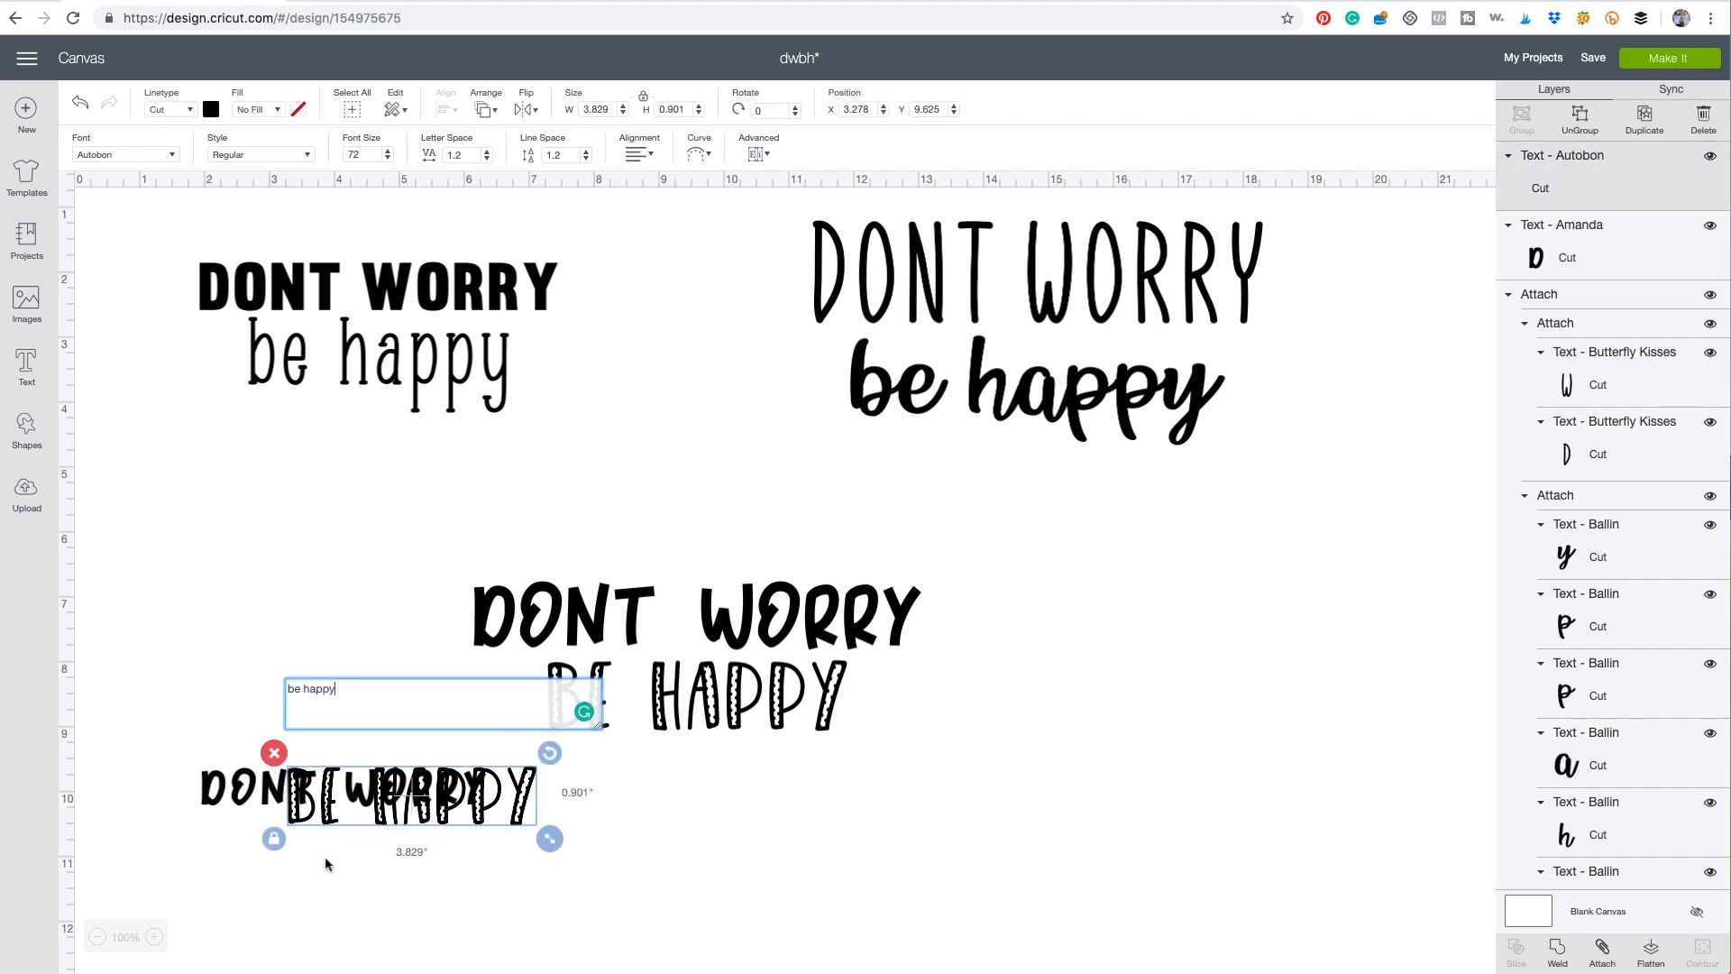
pyautogui.click(718, 891)
pyautogui.moveTo(462, 806); pyautogui.dragTo(388, 864)
pyautogui.click(273, 777)
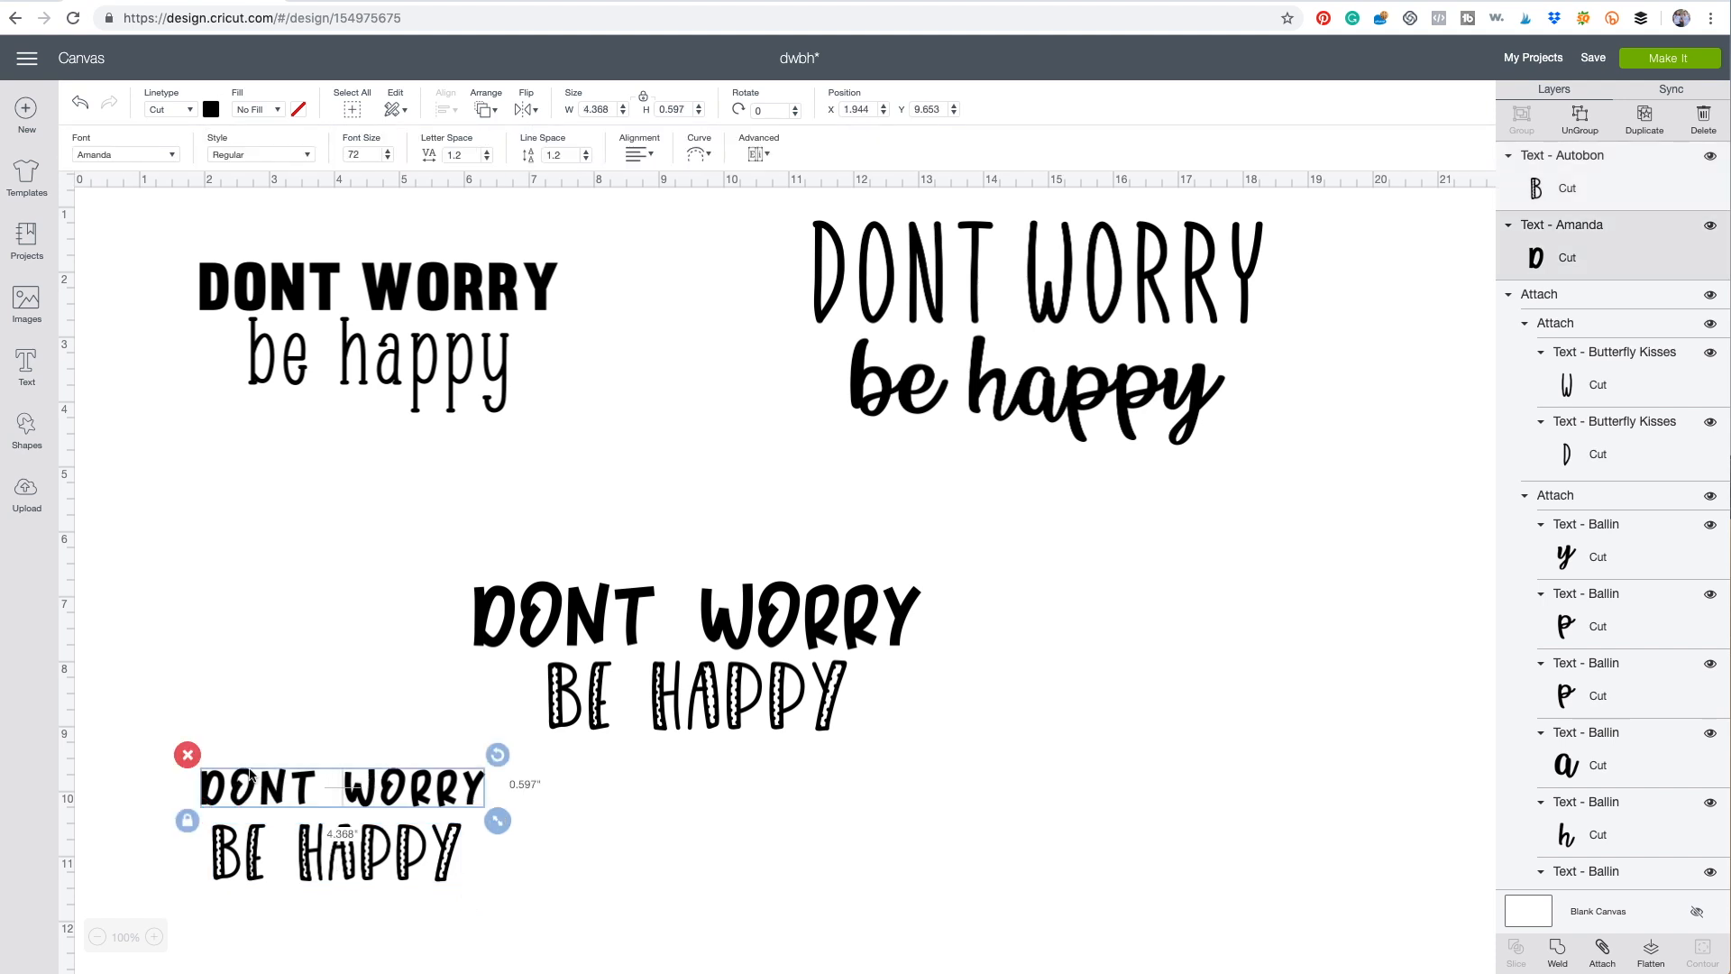
# Step: Center the new "dont worry" and "be happy" lines horizontally on each other and attach them
pyautogui.moveTo(127, 765); pyautogui.dragTo(519, 893)
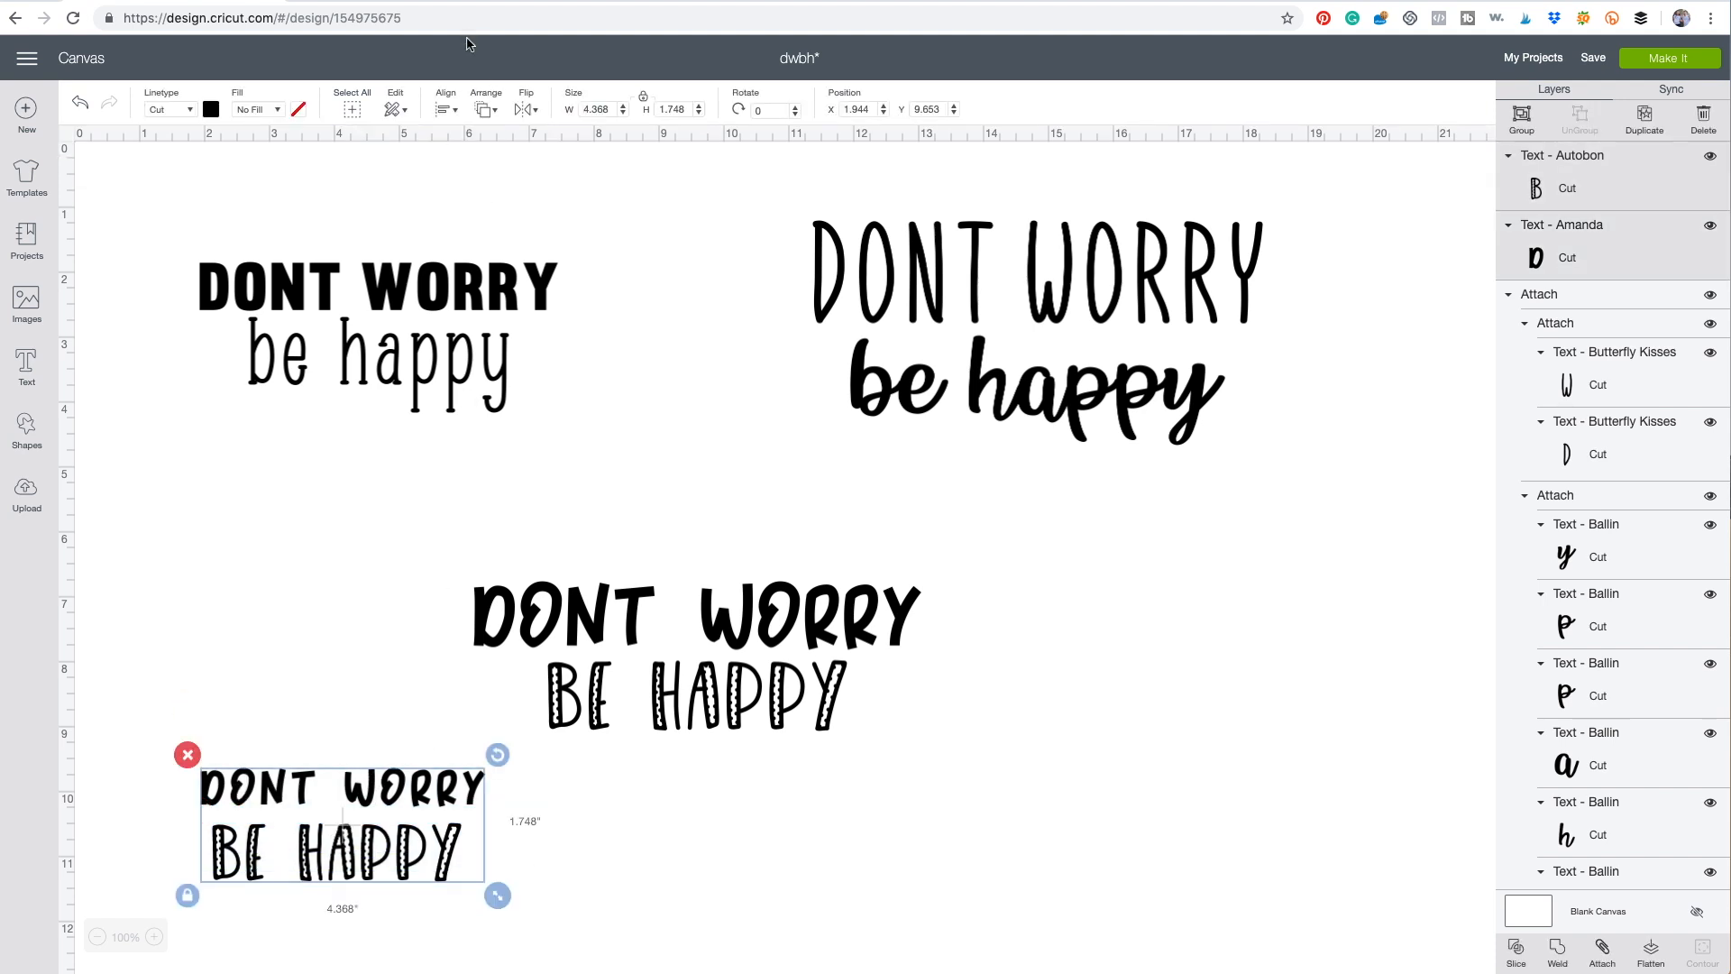
pyautogui.click(449, 112)
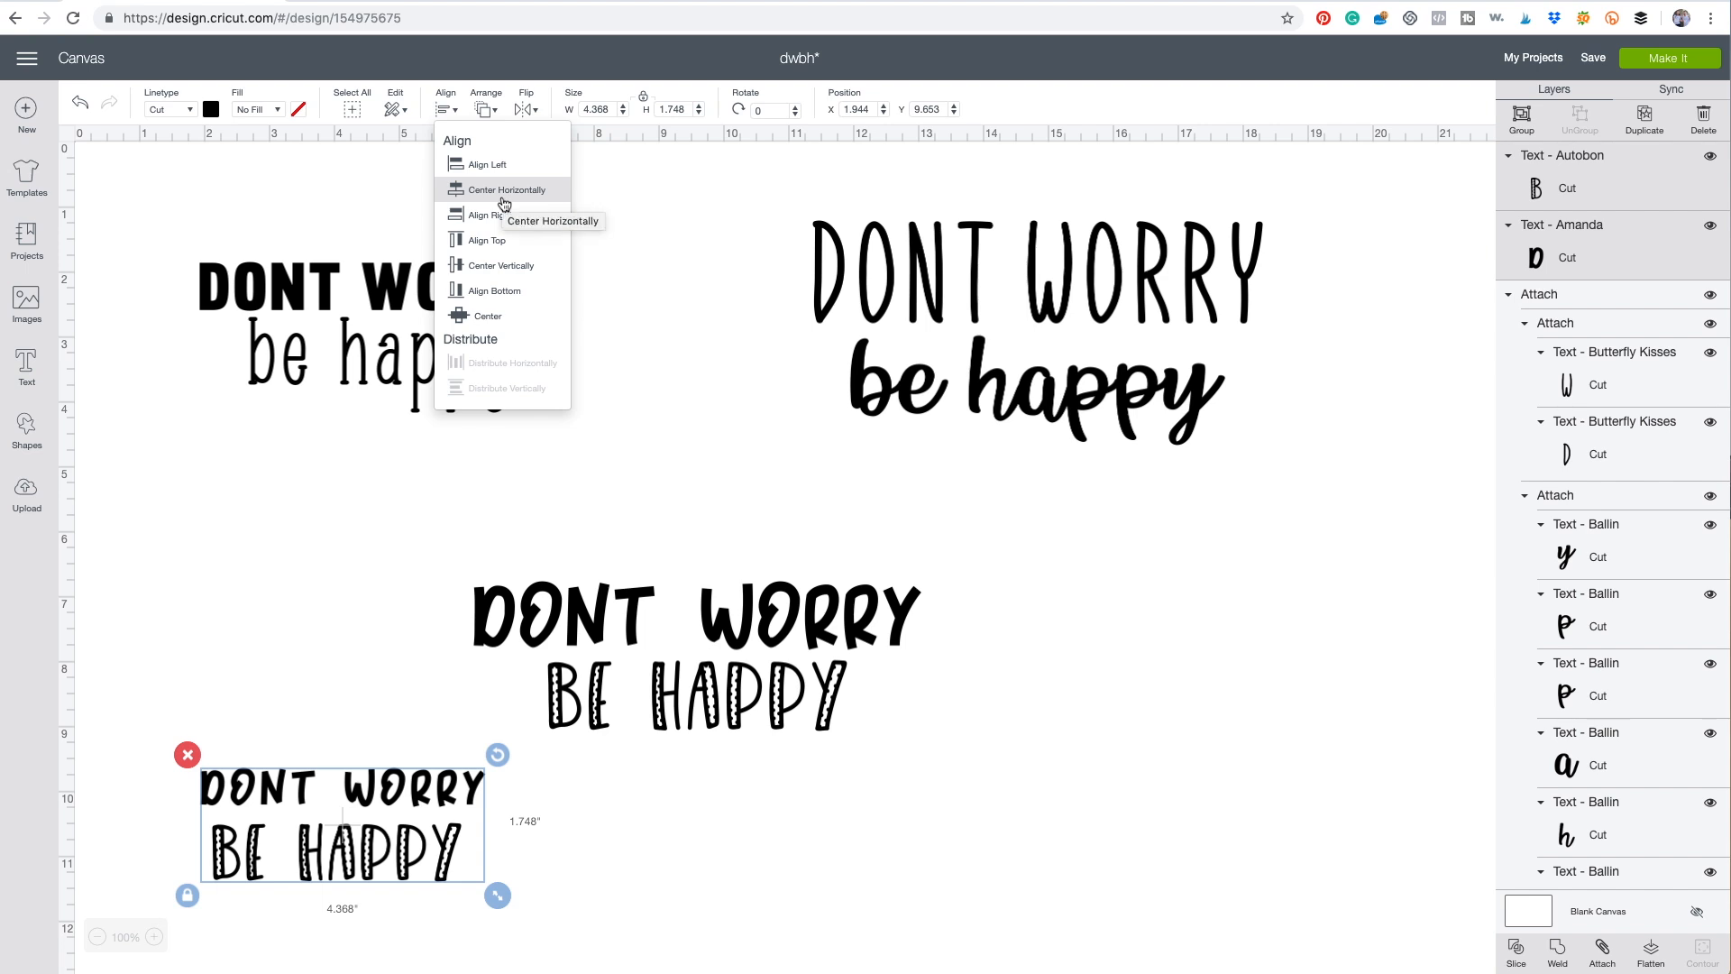
pyautogui.click(504, 199)
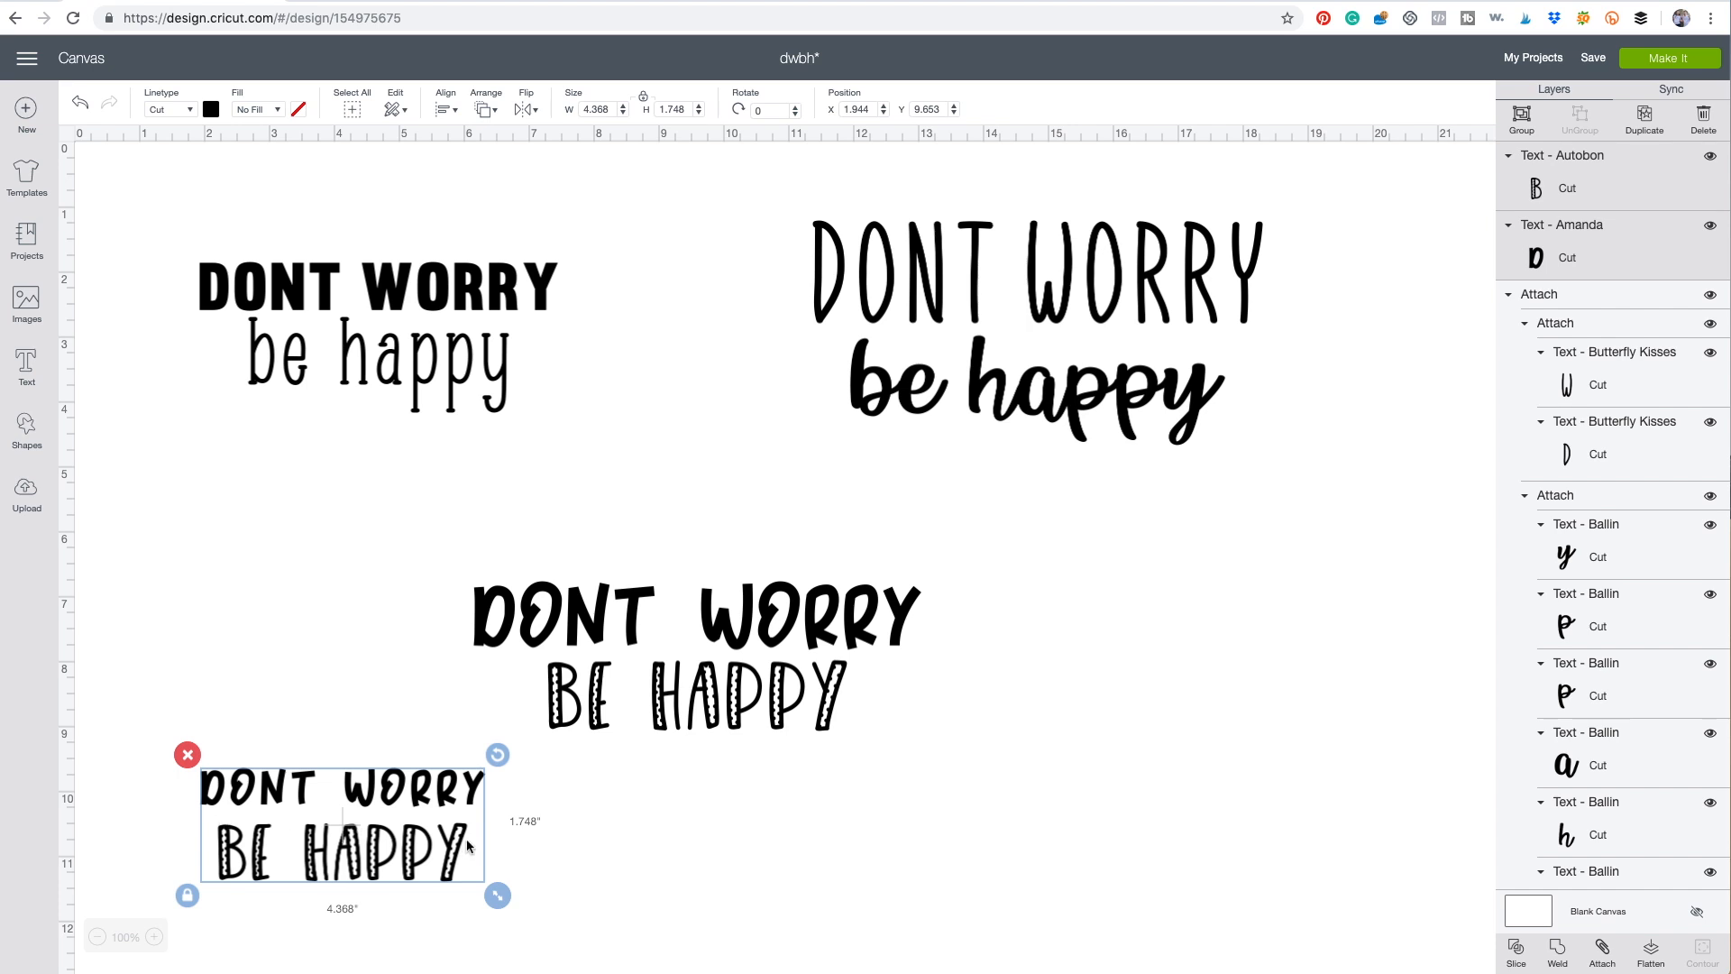
pyautogui.click(550, 841)
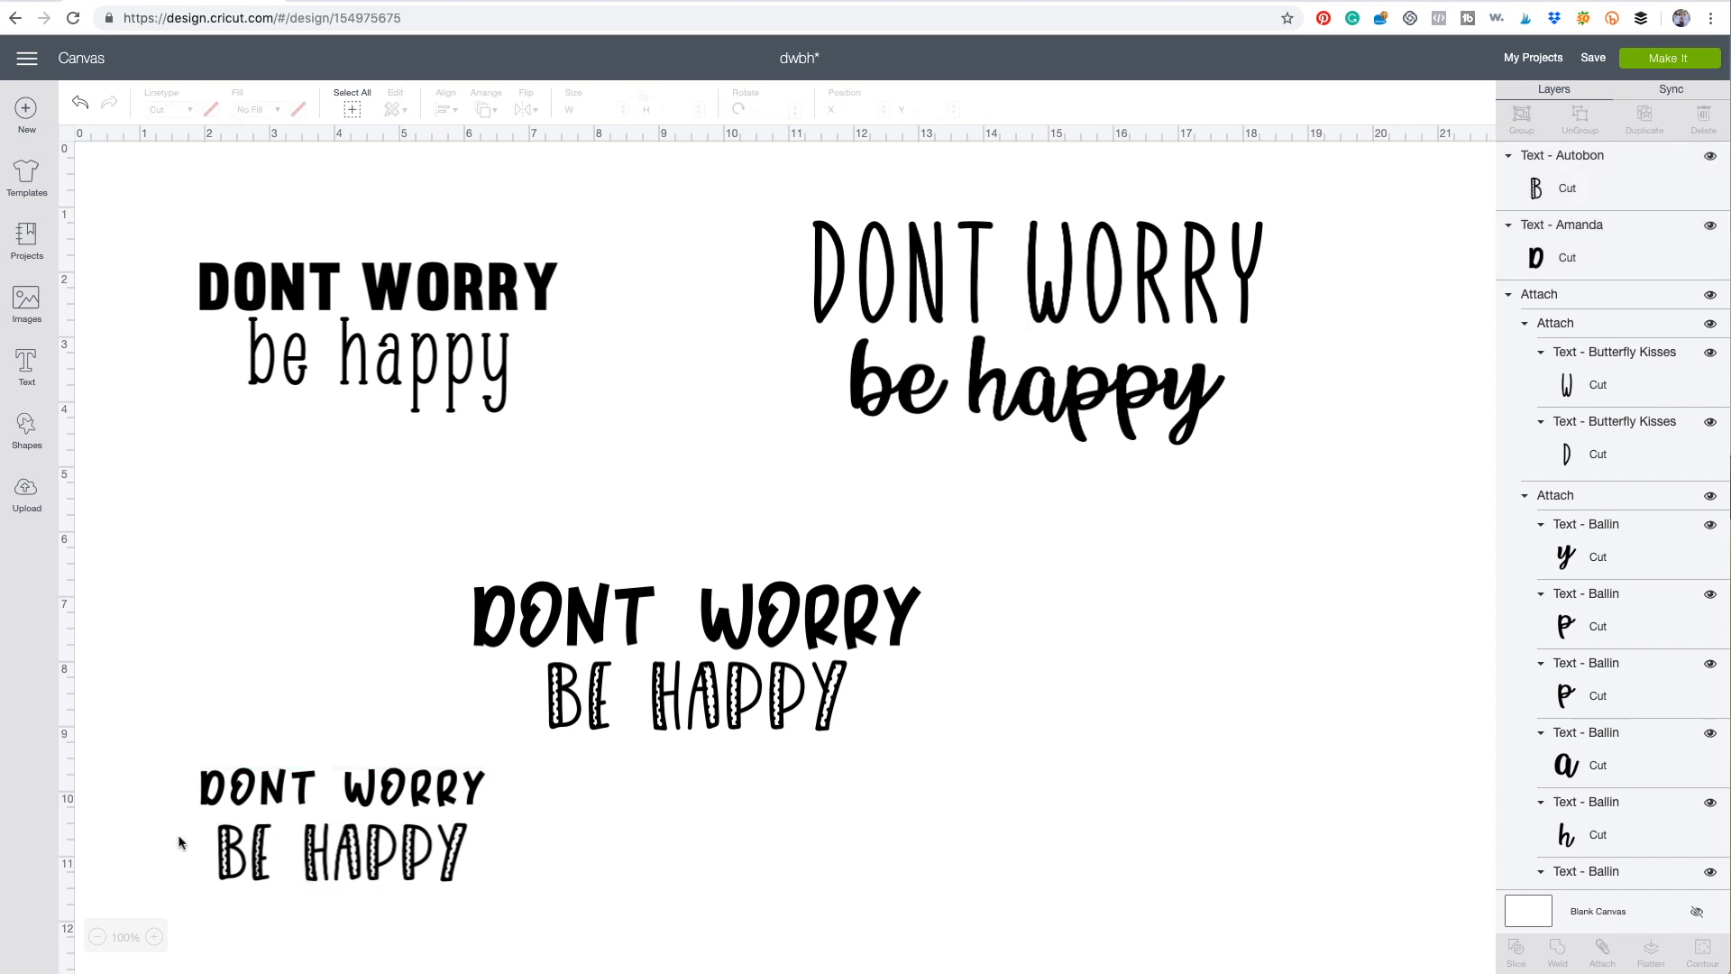
pyautogui.moveTo(154, 753); pyautogui.dragTo(530, 868)
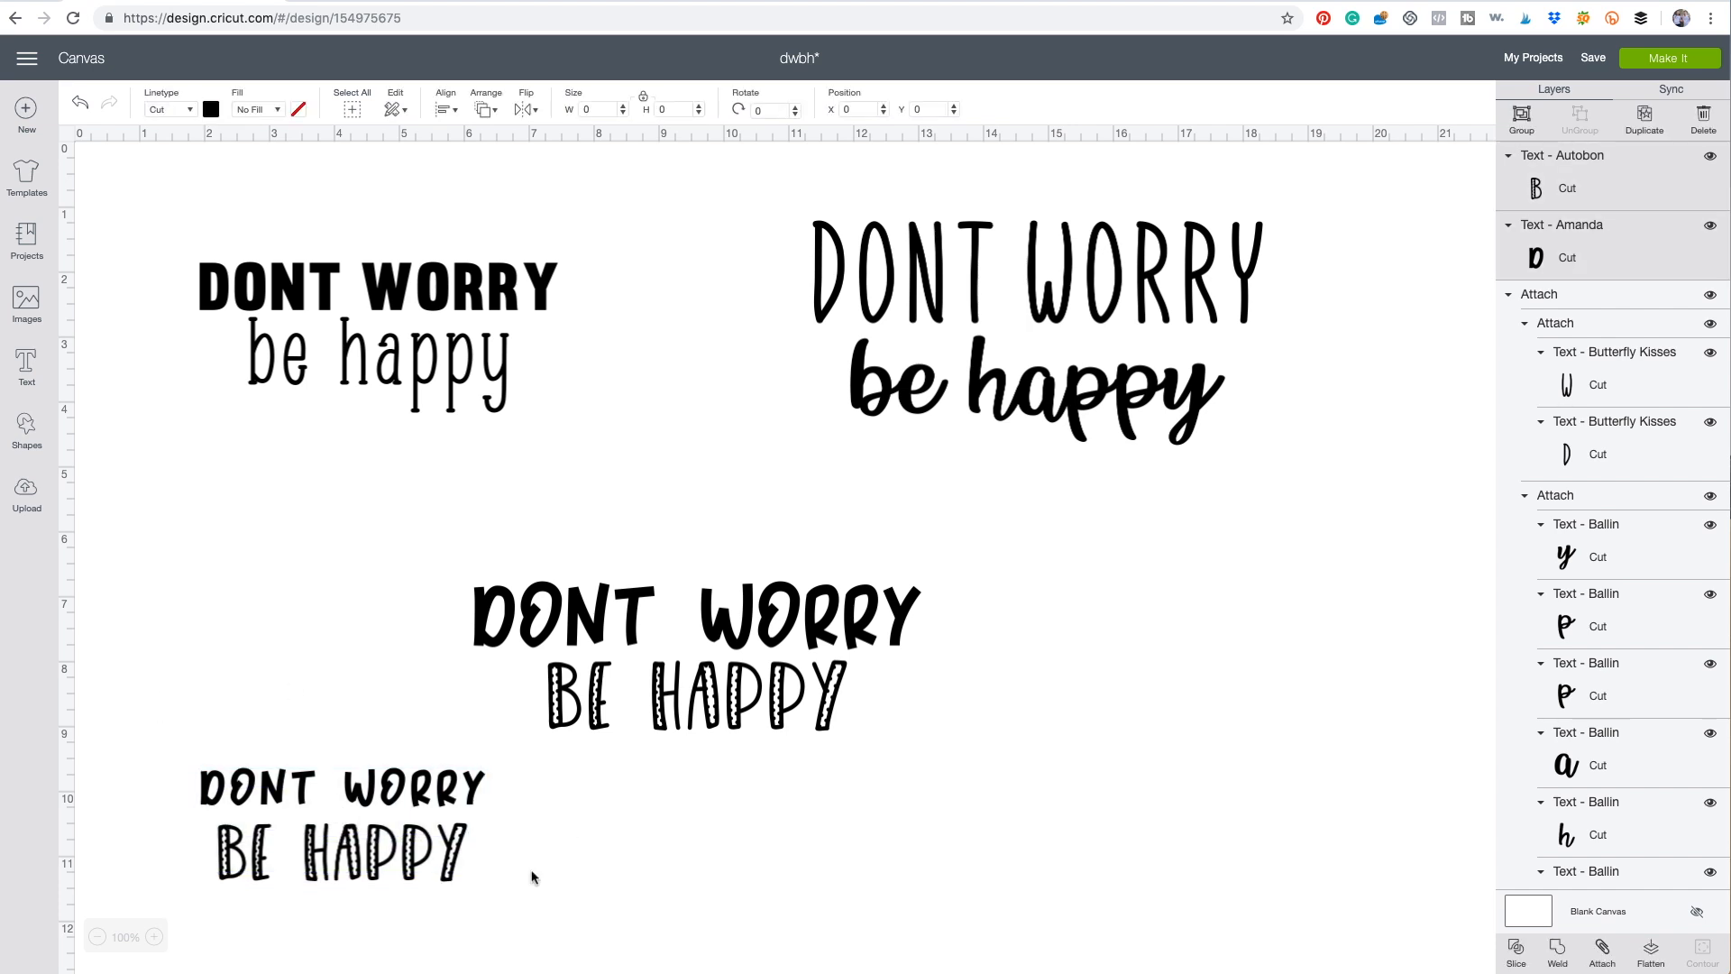
pyautogui.click(1599, 957)
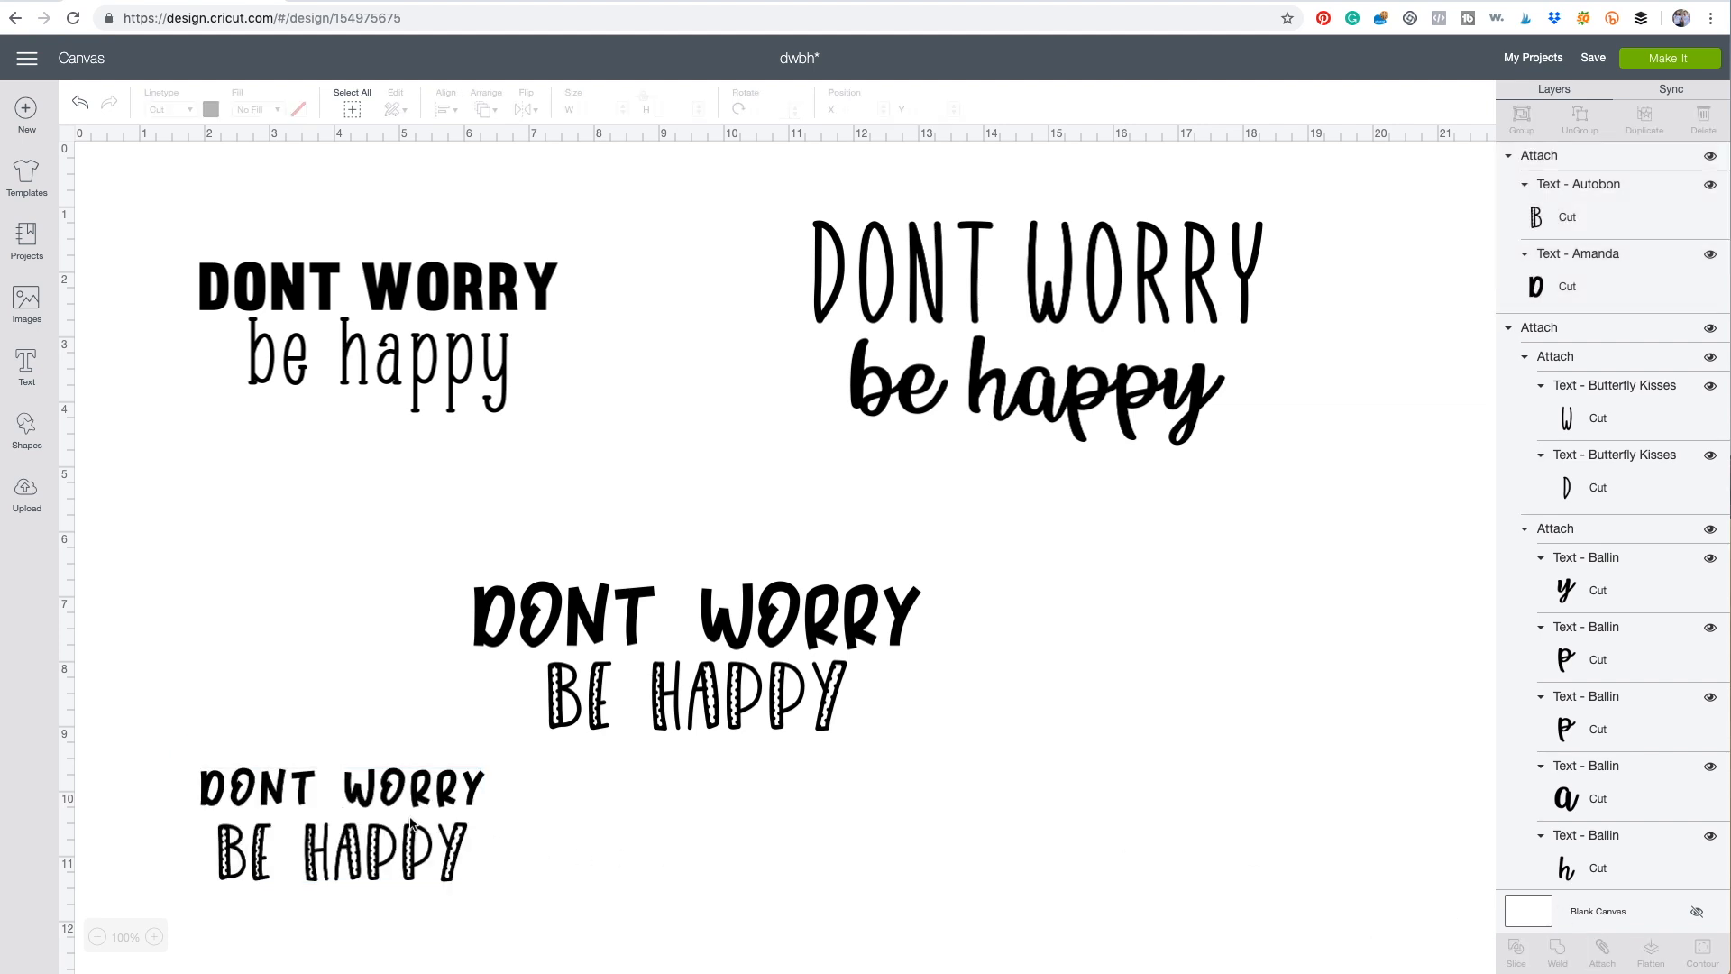
# Step: Move the attached lines beside the matching larger design, enlarge them to about 7.28 inches wide, and delete them
pyautogui.moveTo(436, 859); pyautogui.dragTo(1370, 787)
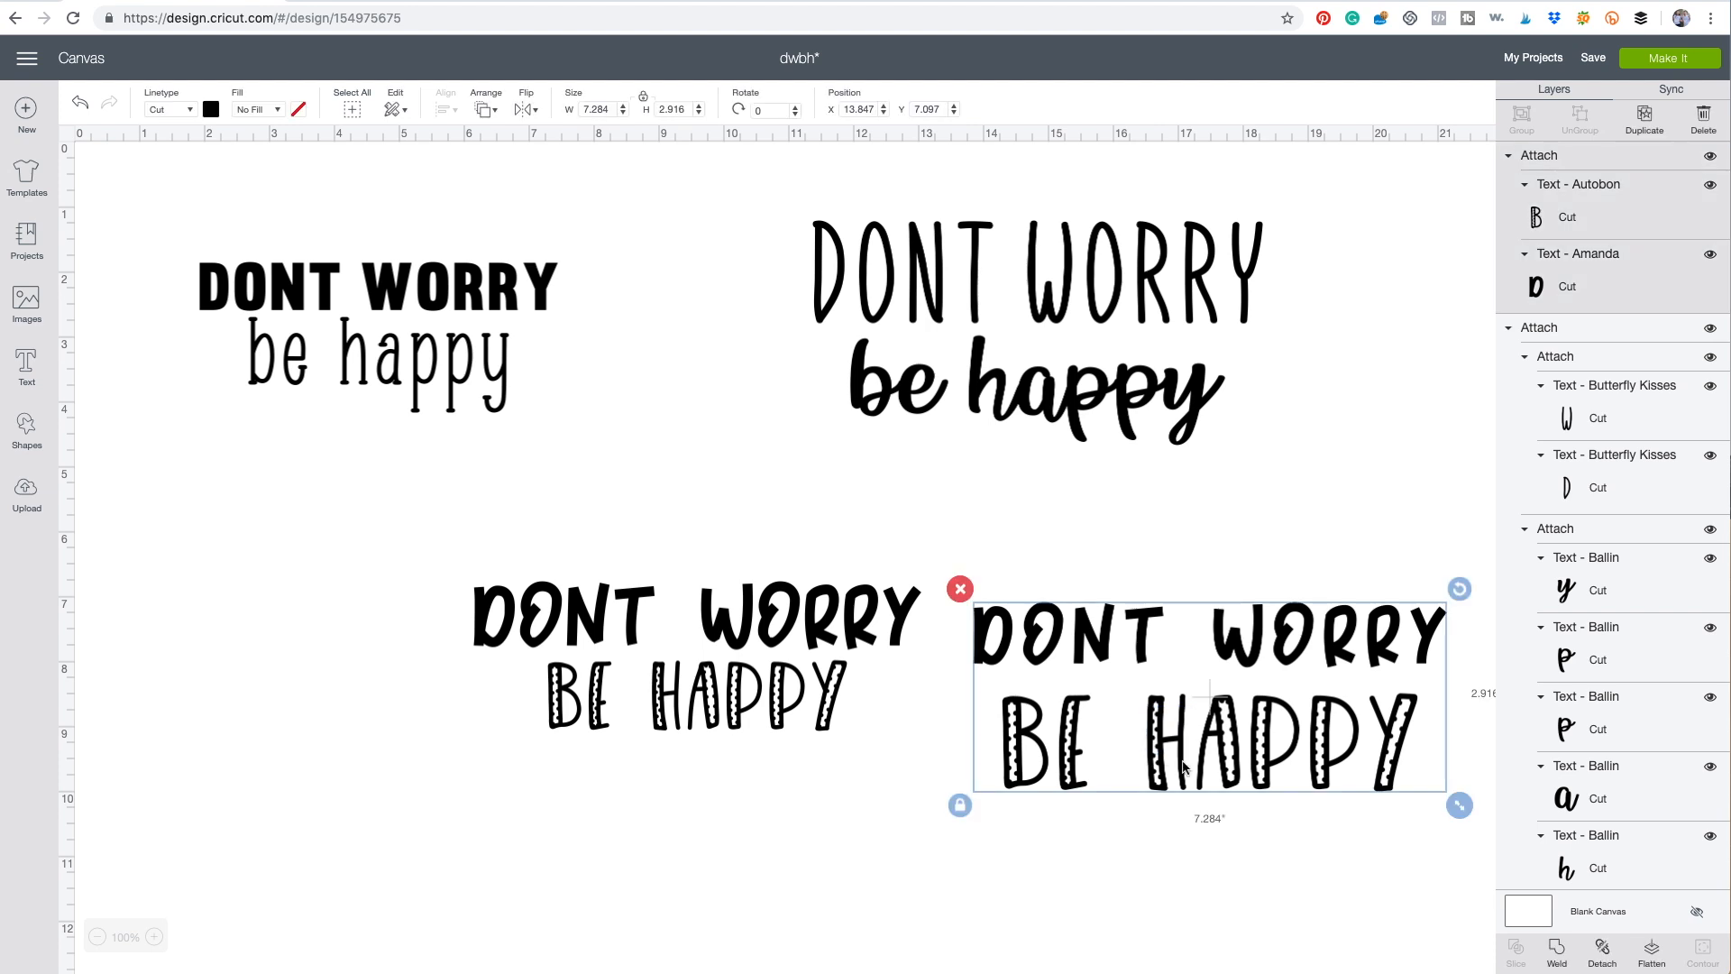
pyautogui.click(961, 590)
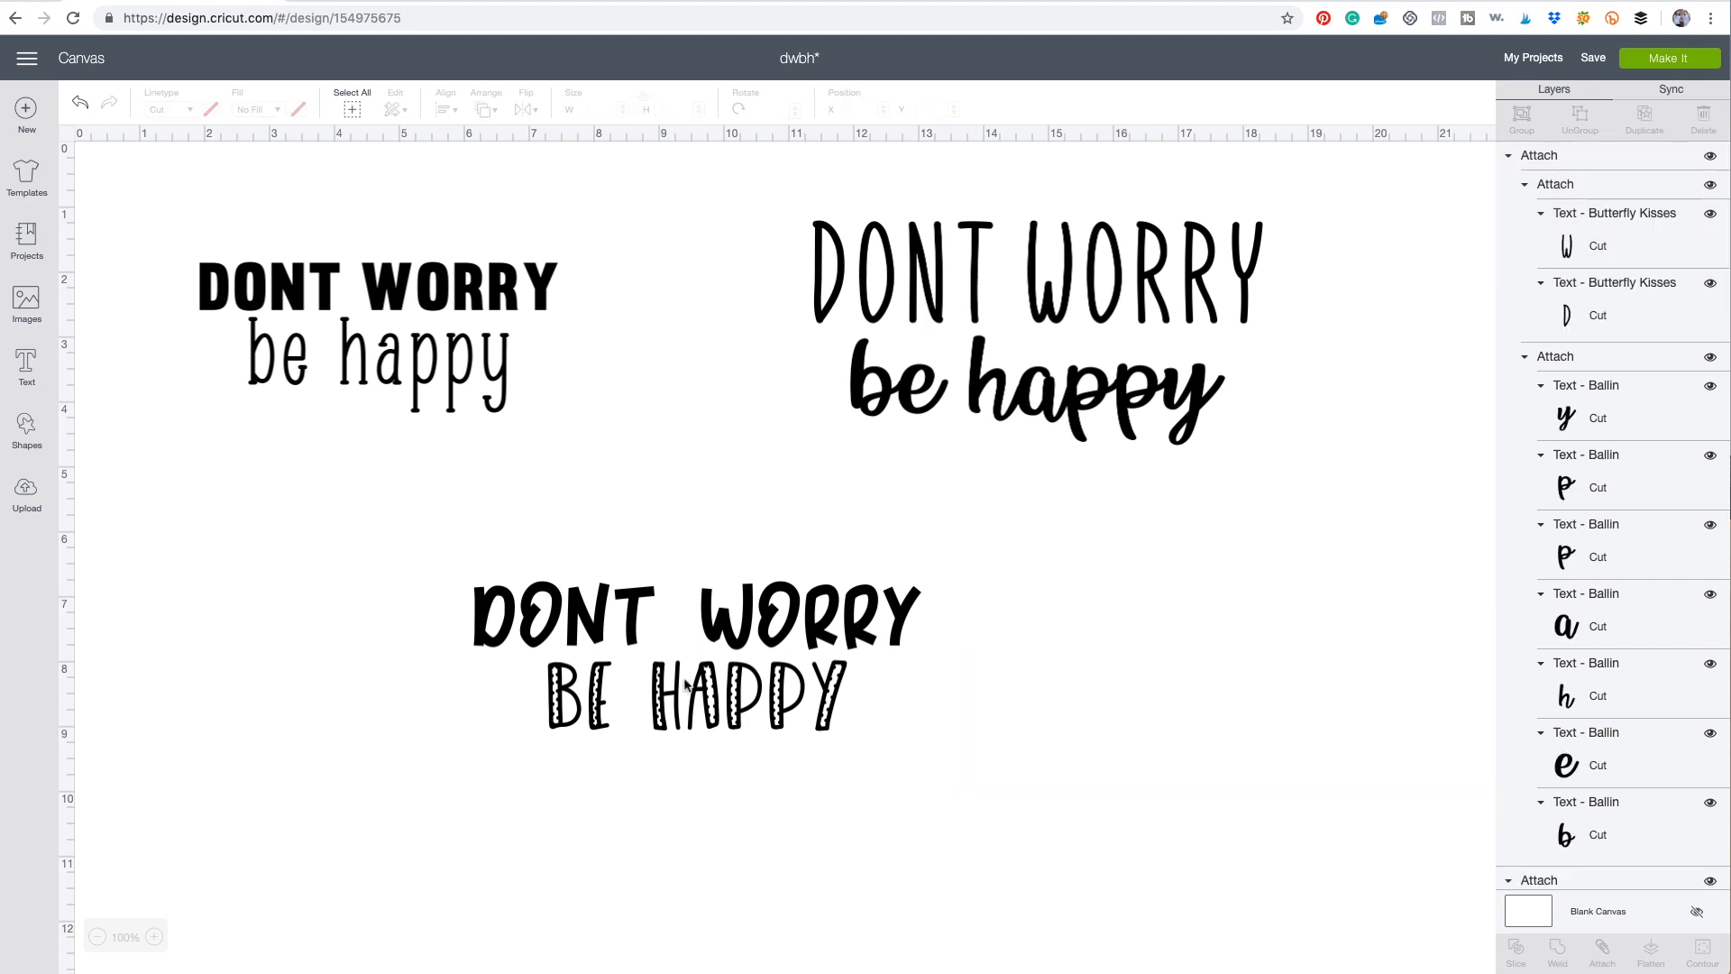
# Step: Inspect the remaining "Dont worry be happy" designs and their layers to compare the font pairings
pyautogui.click(789, 617)
pyautogui.click(545, 361)
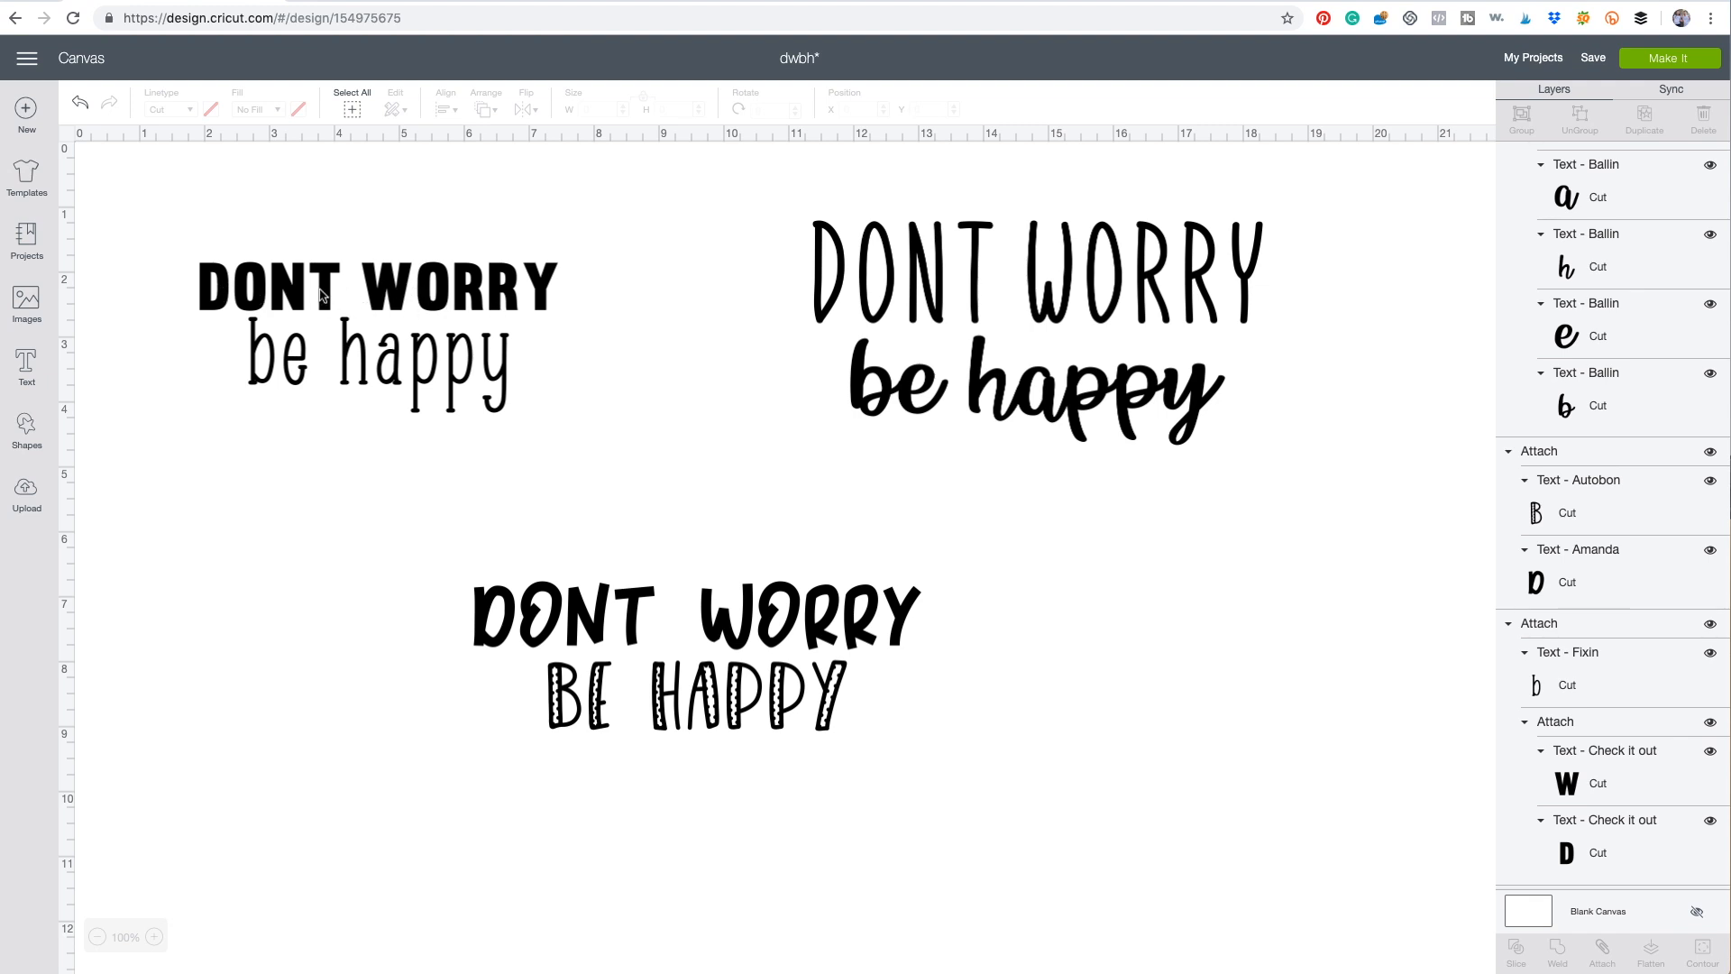
pyautogui.moveTo(1052, 296)
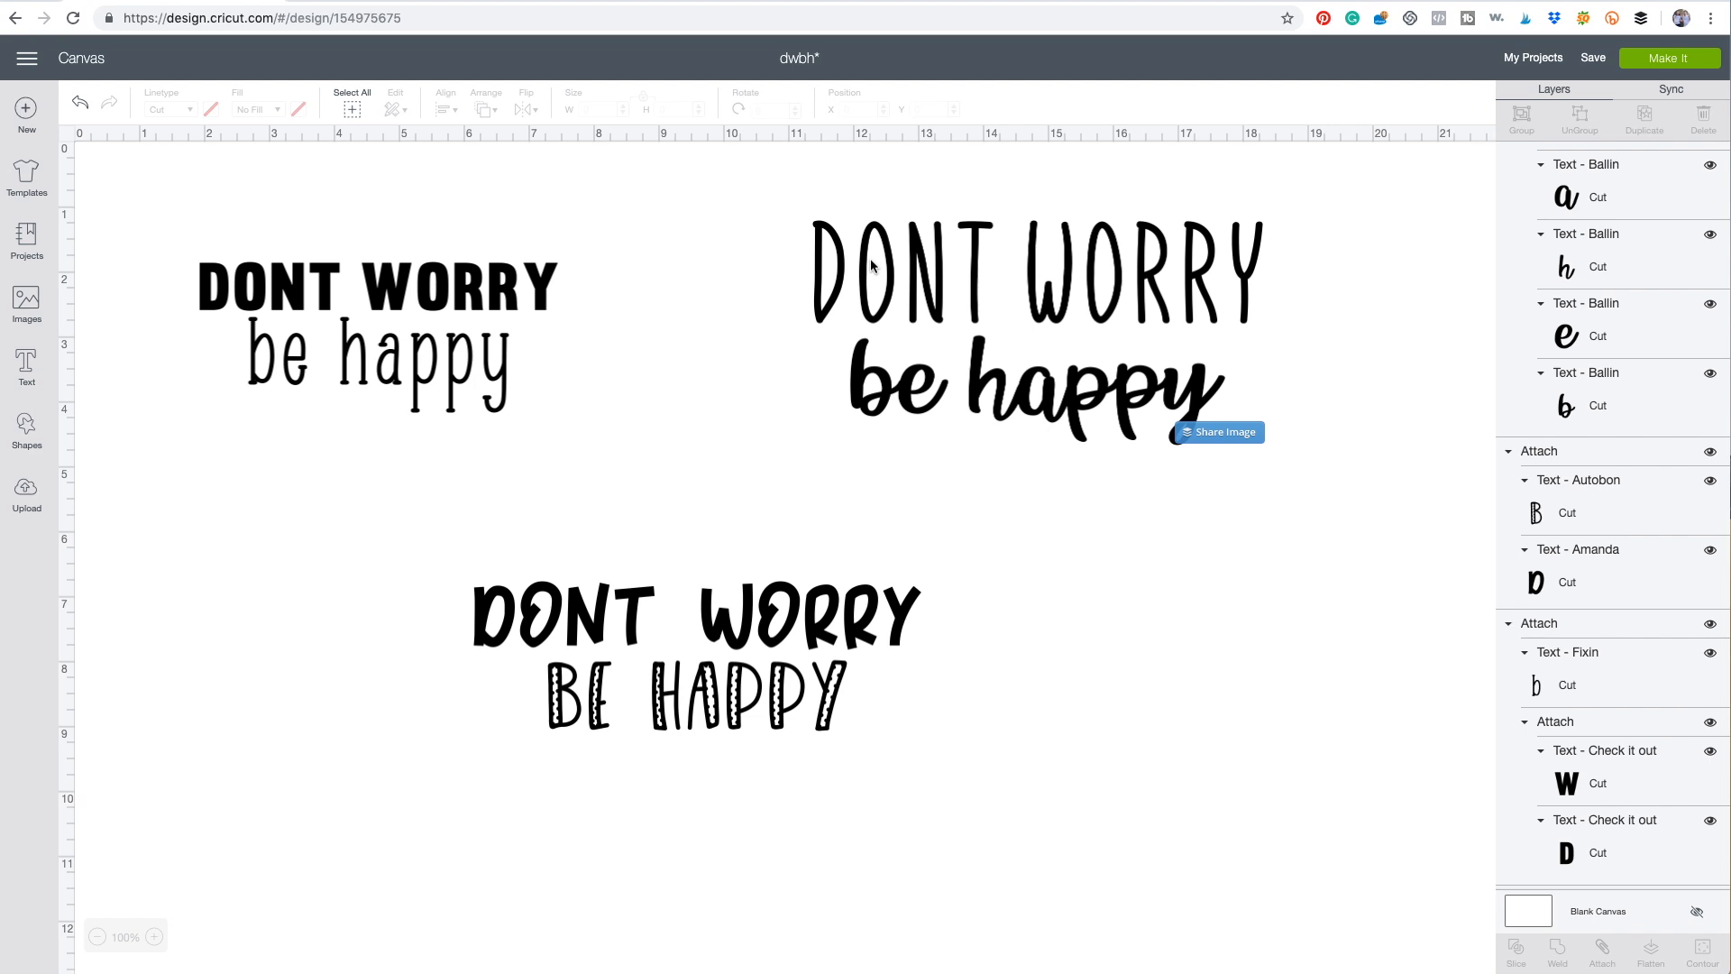
pyautogui.click(1099, 403)
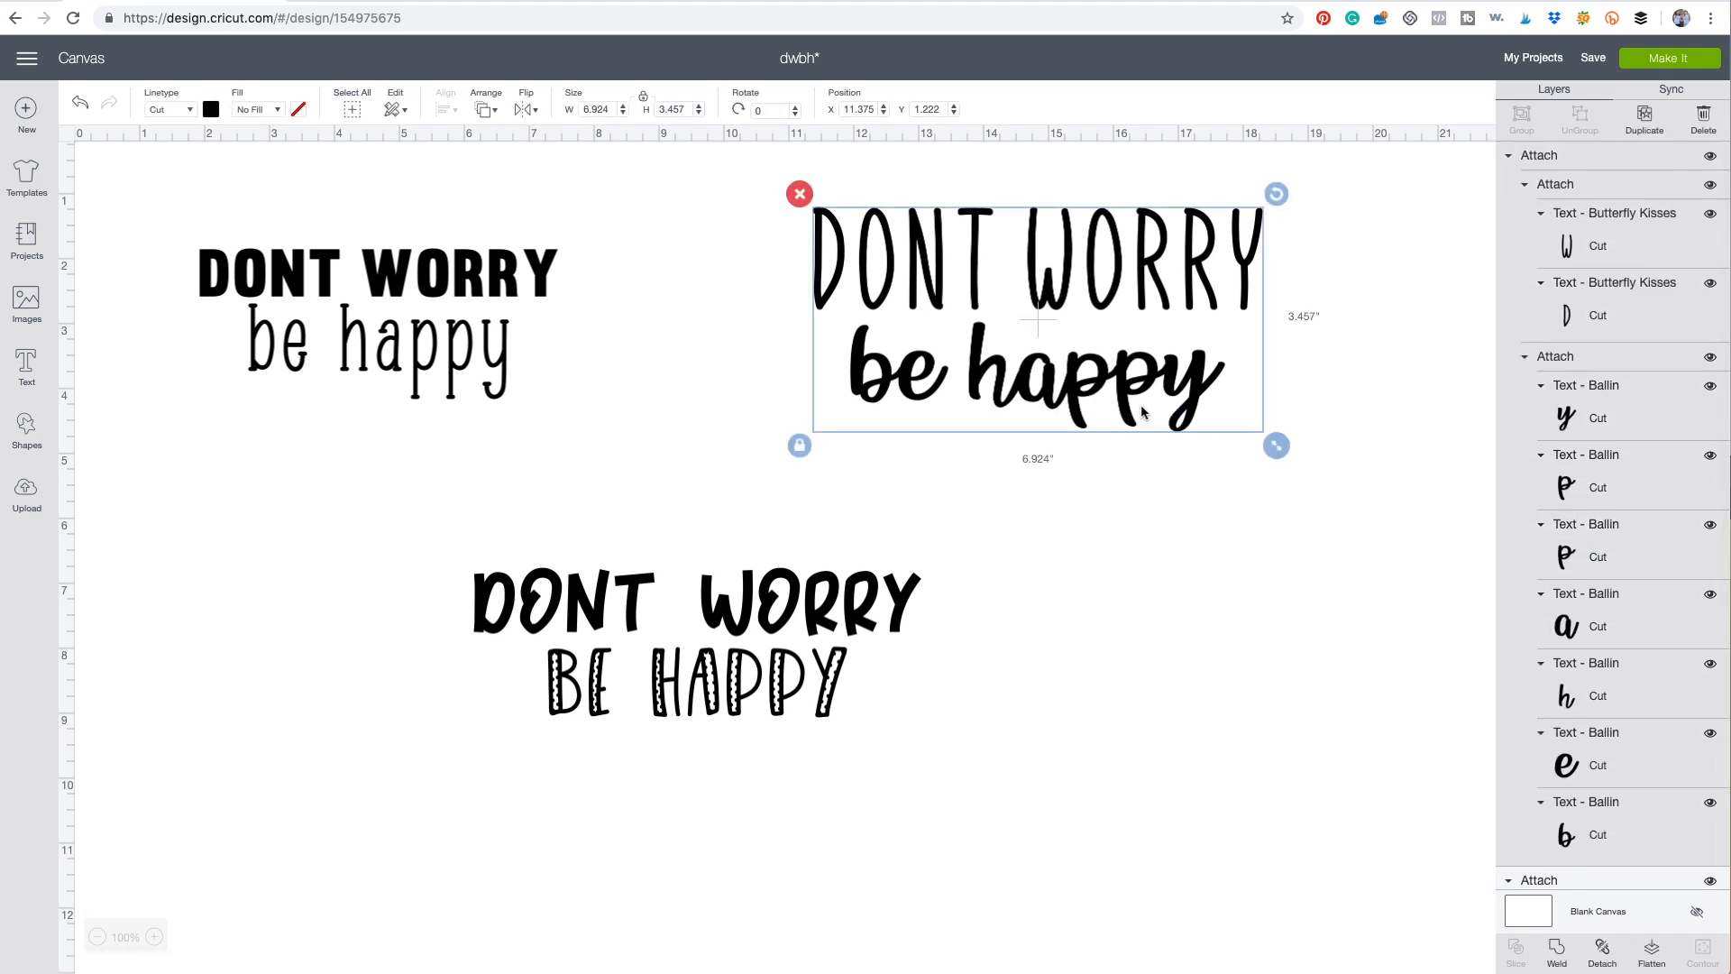
# Step: Add a separate text "be happy" in the Ballin font below the existing lettering designs
pyautogui.scroll(1, 1172, 509)
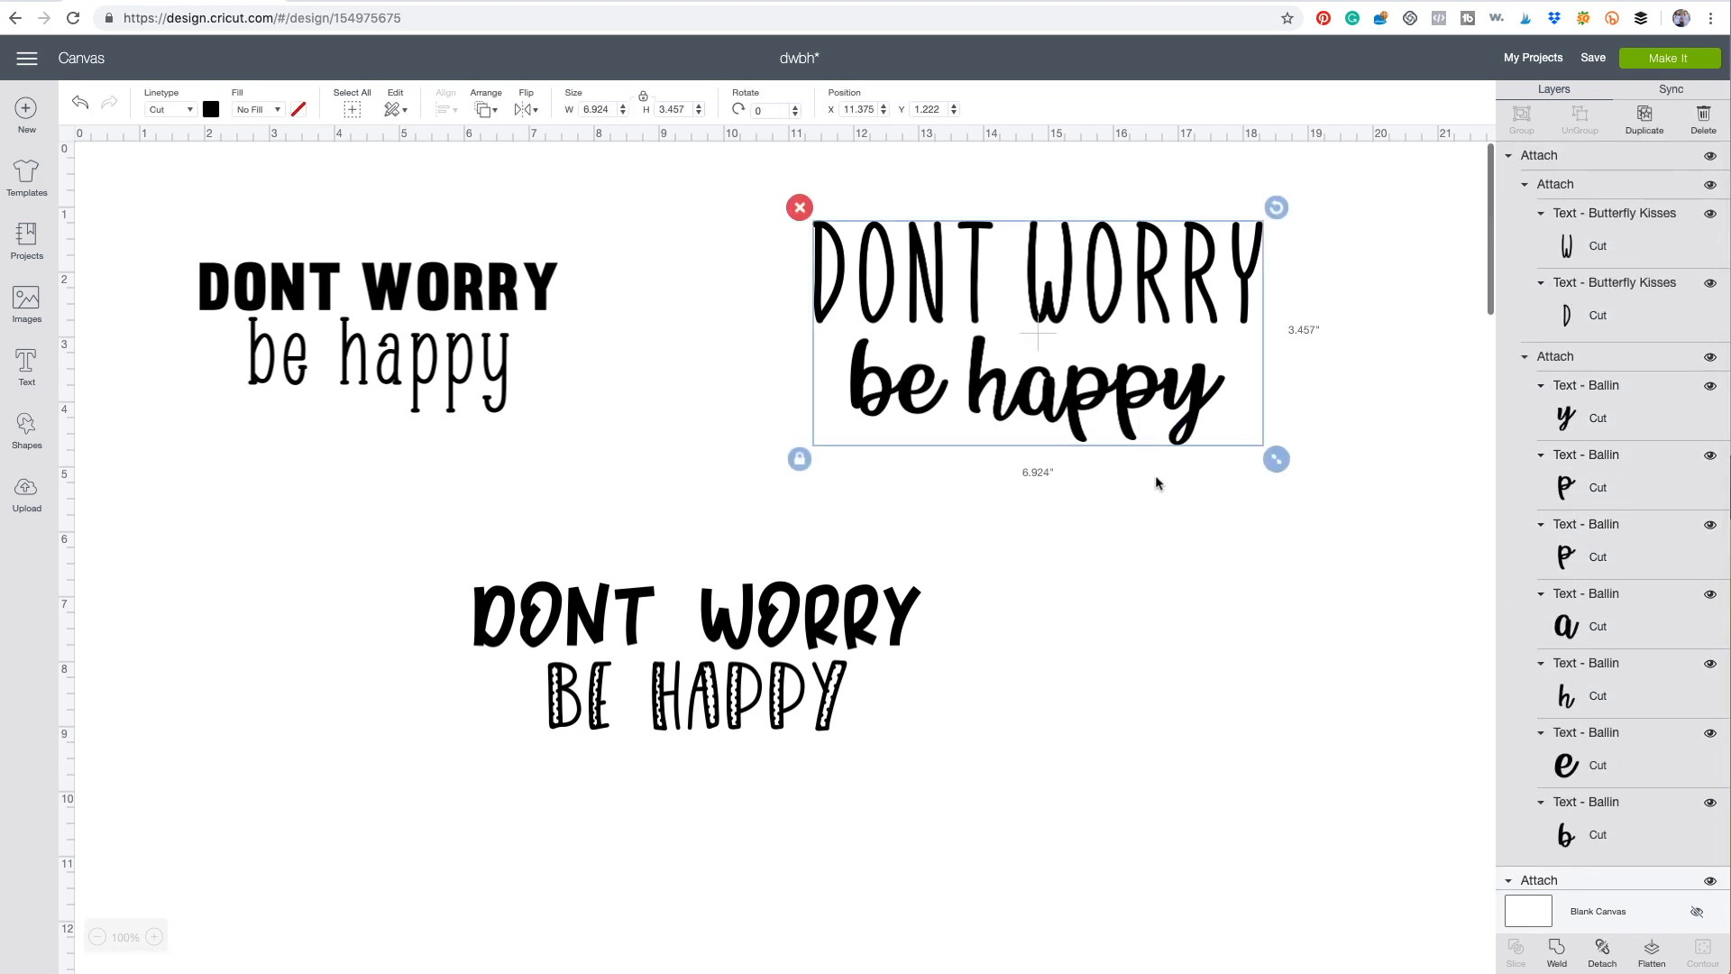
pyautogui.click(1308, 372)
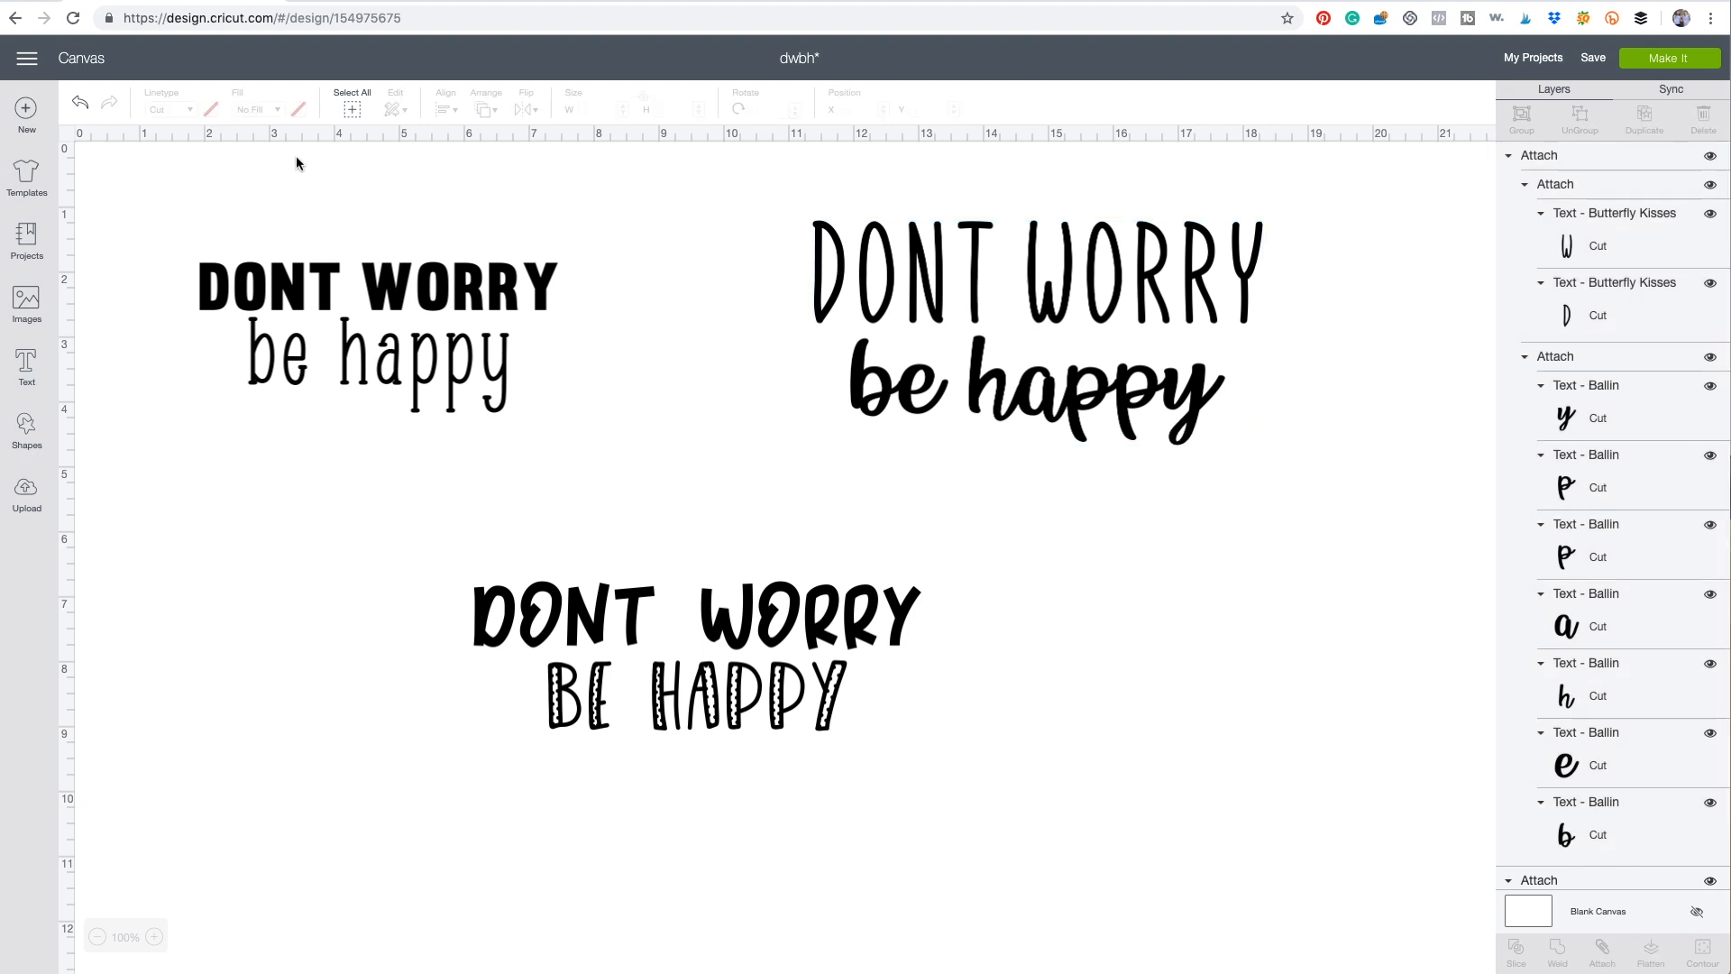
pyautogui.click(26, 365)
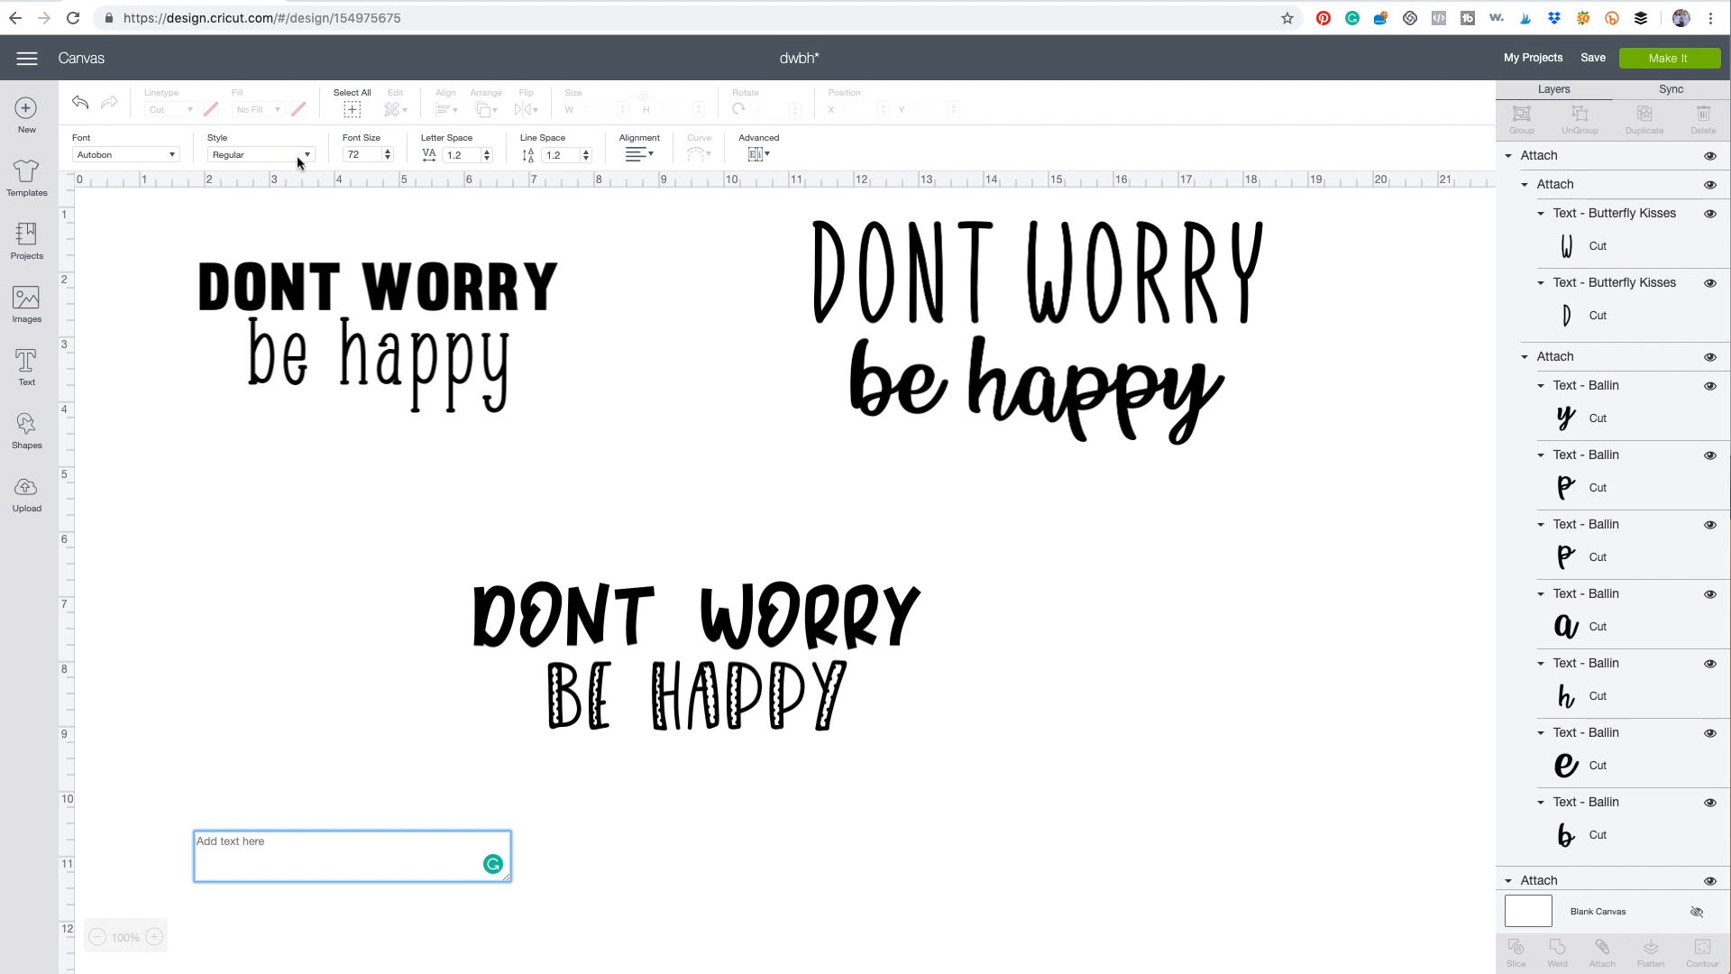
pyautogui.click(155, 153)
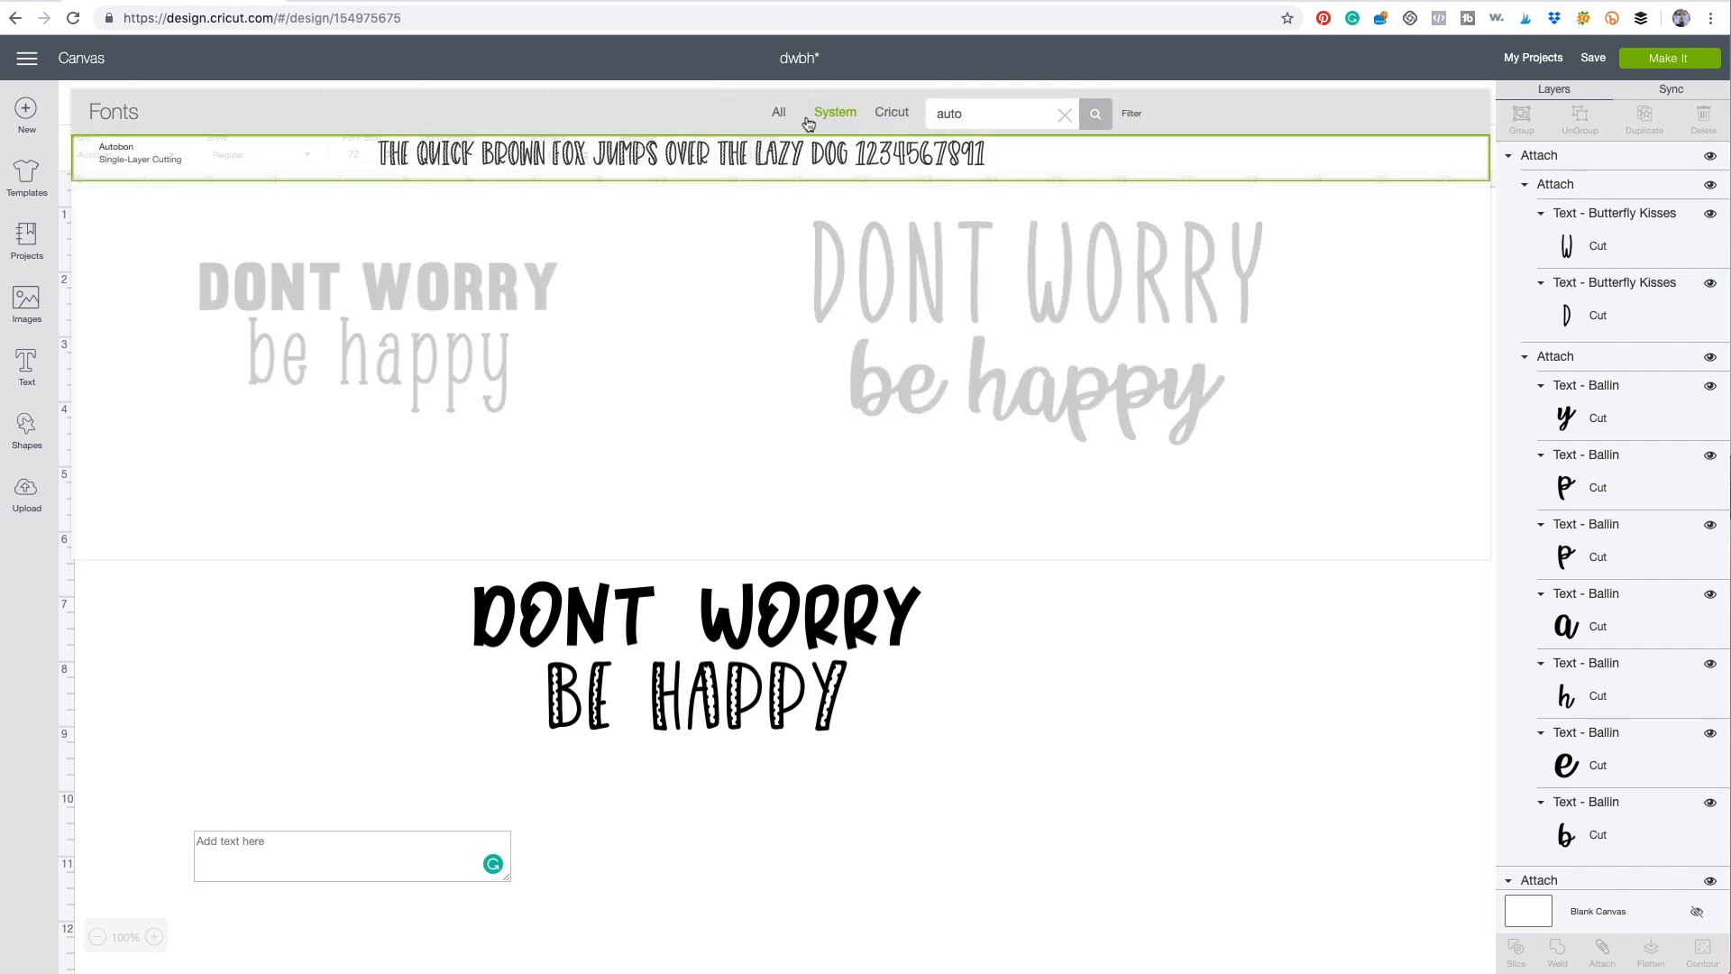
pyautogui.click(1064, 117)
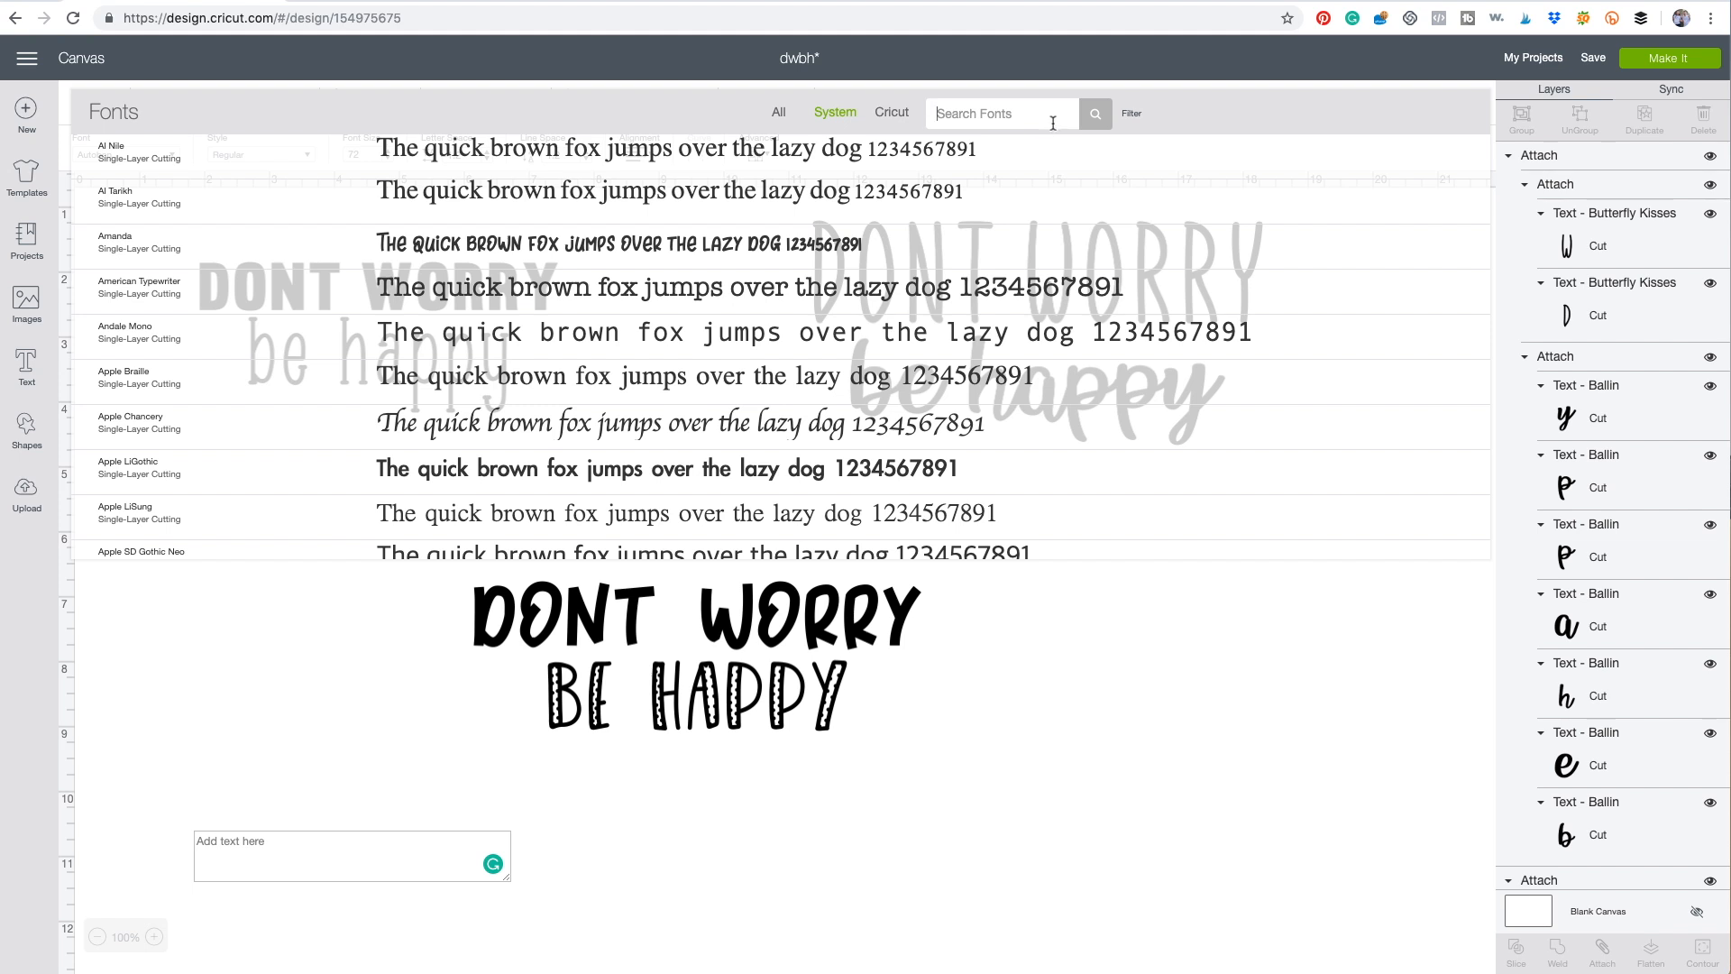
pyautogui.write('bal')
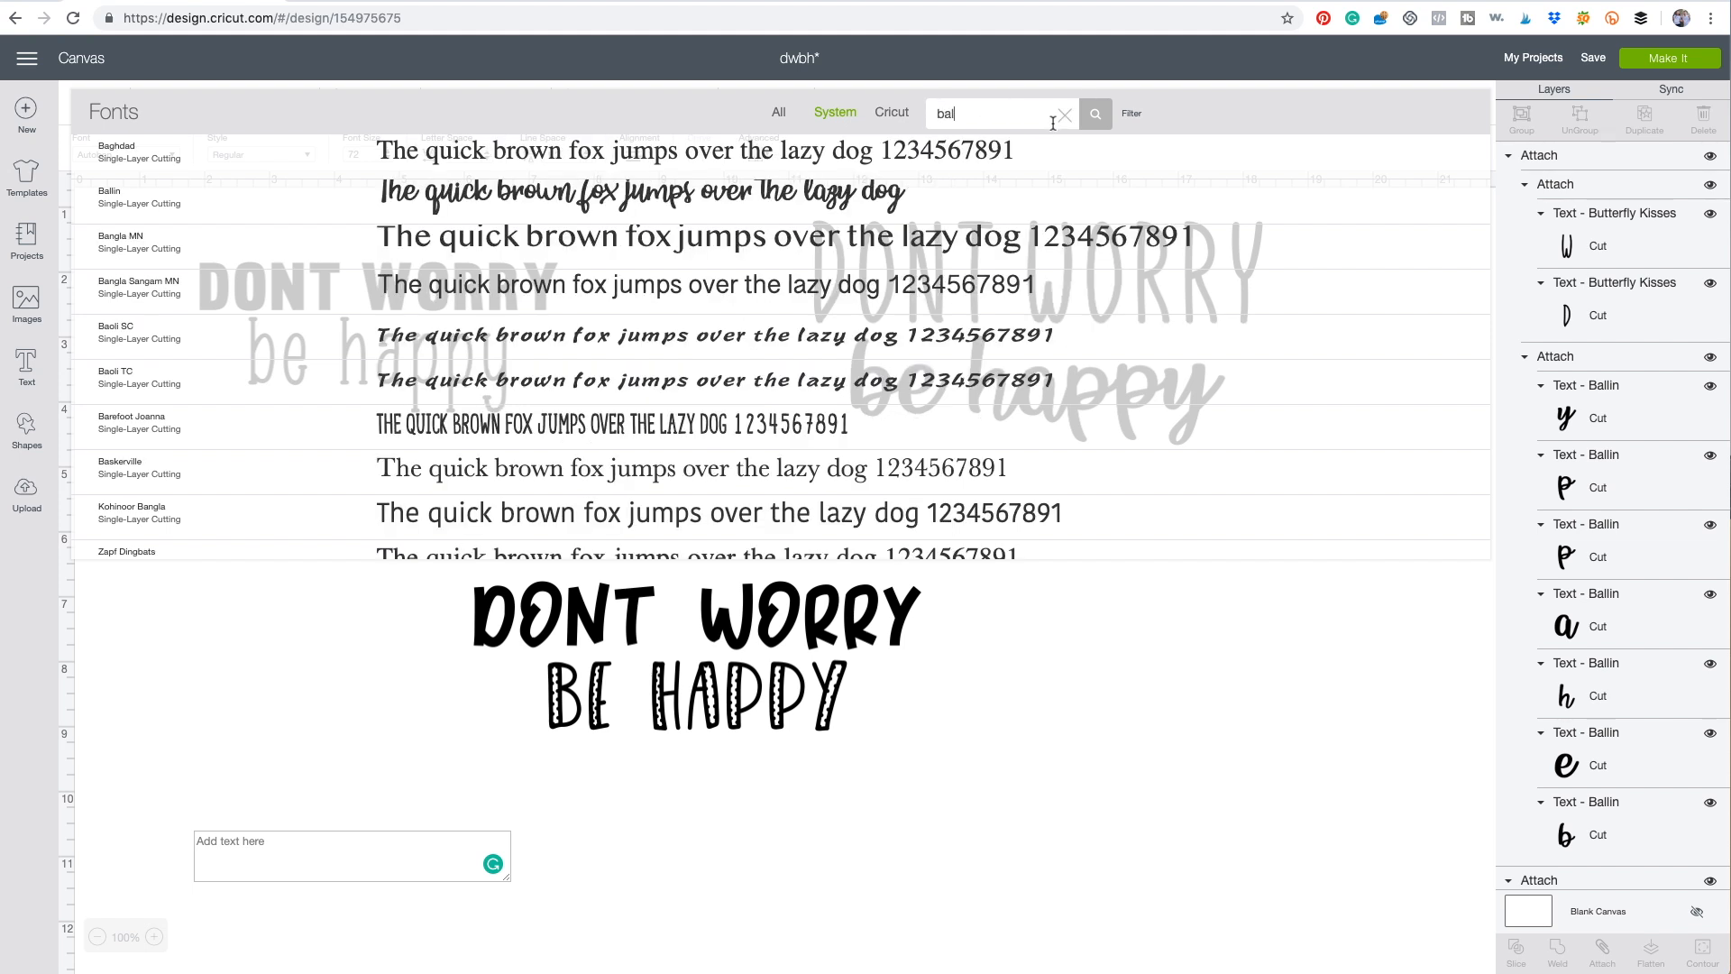
pyautogui.click(438, 176)
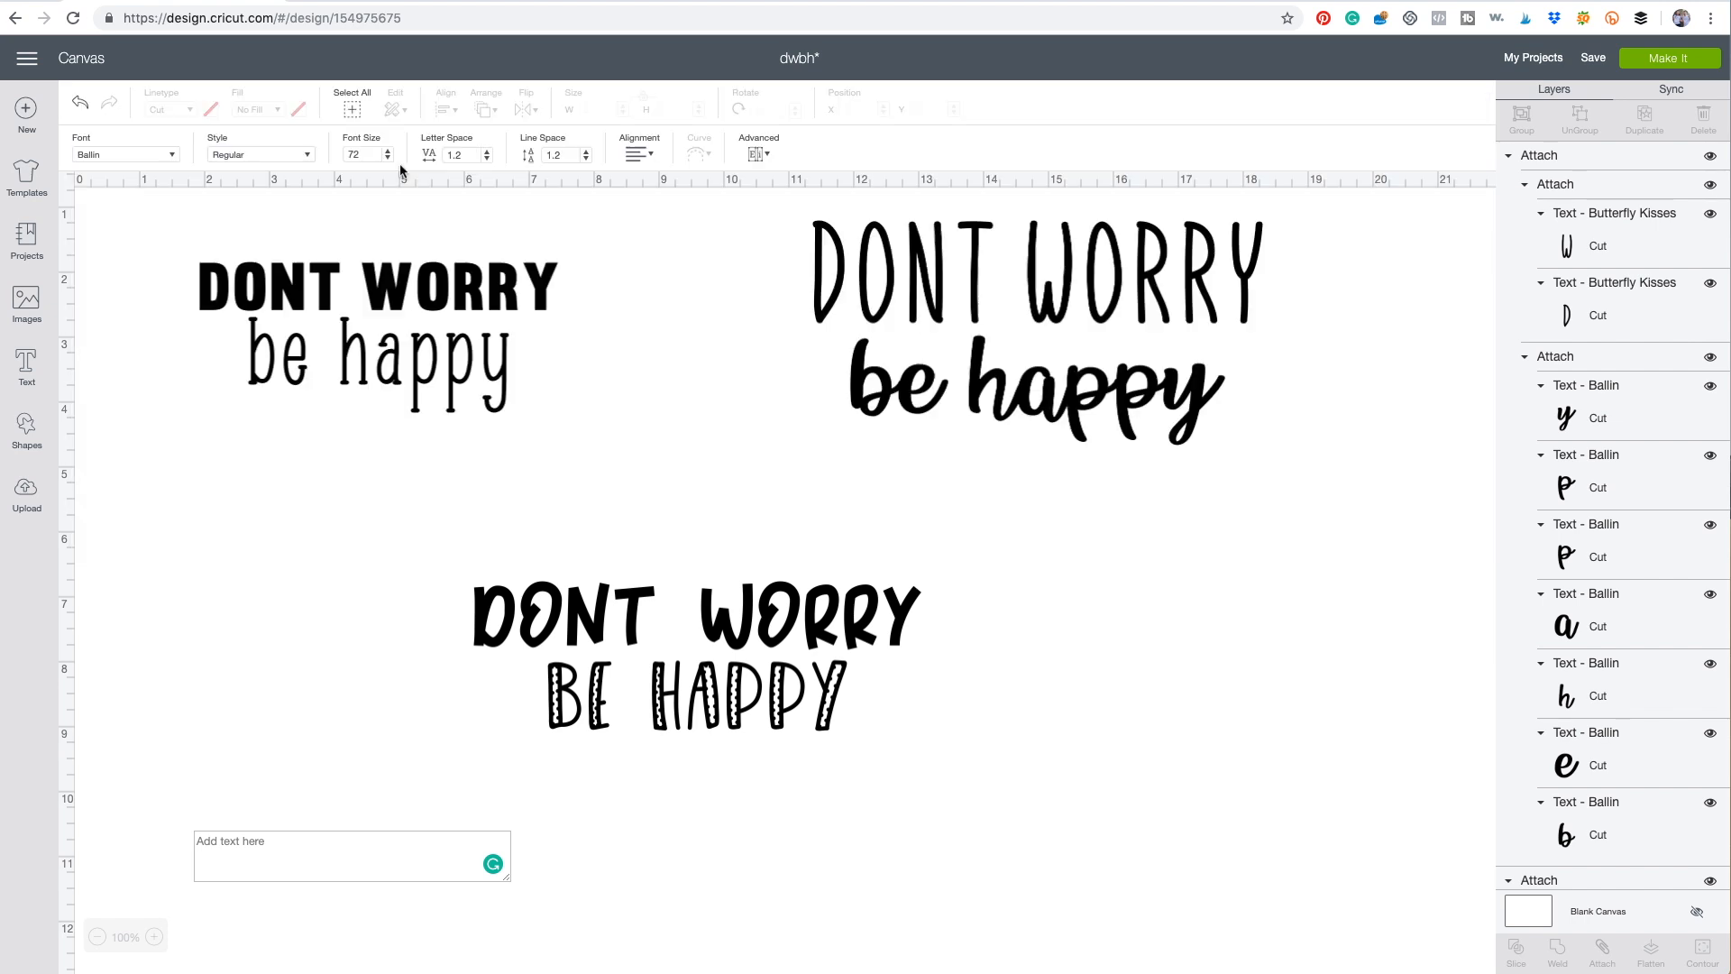
pyautogui.click(289, 855)
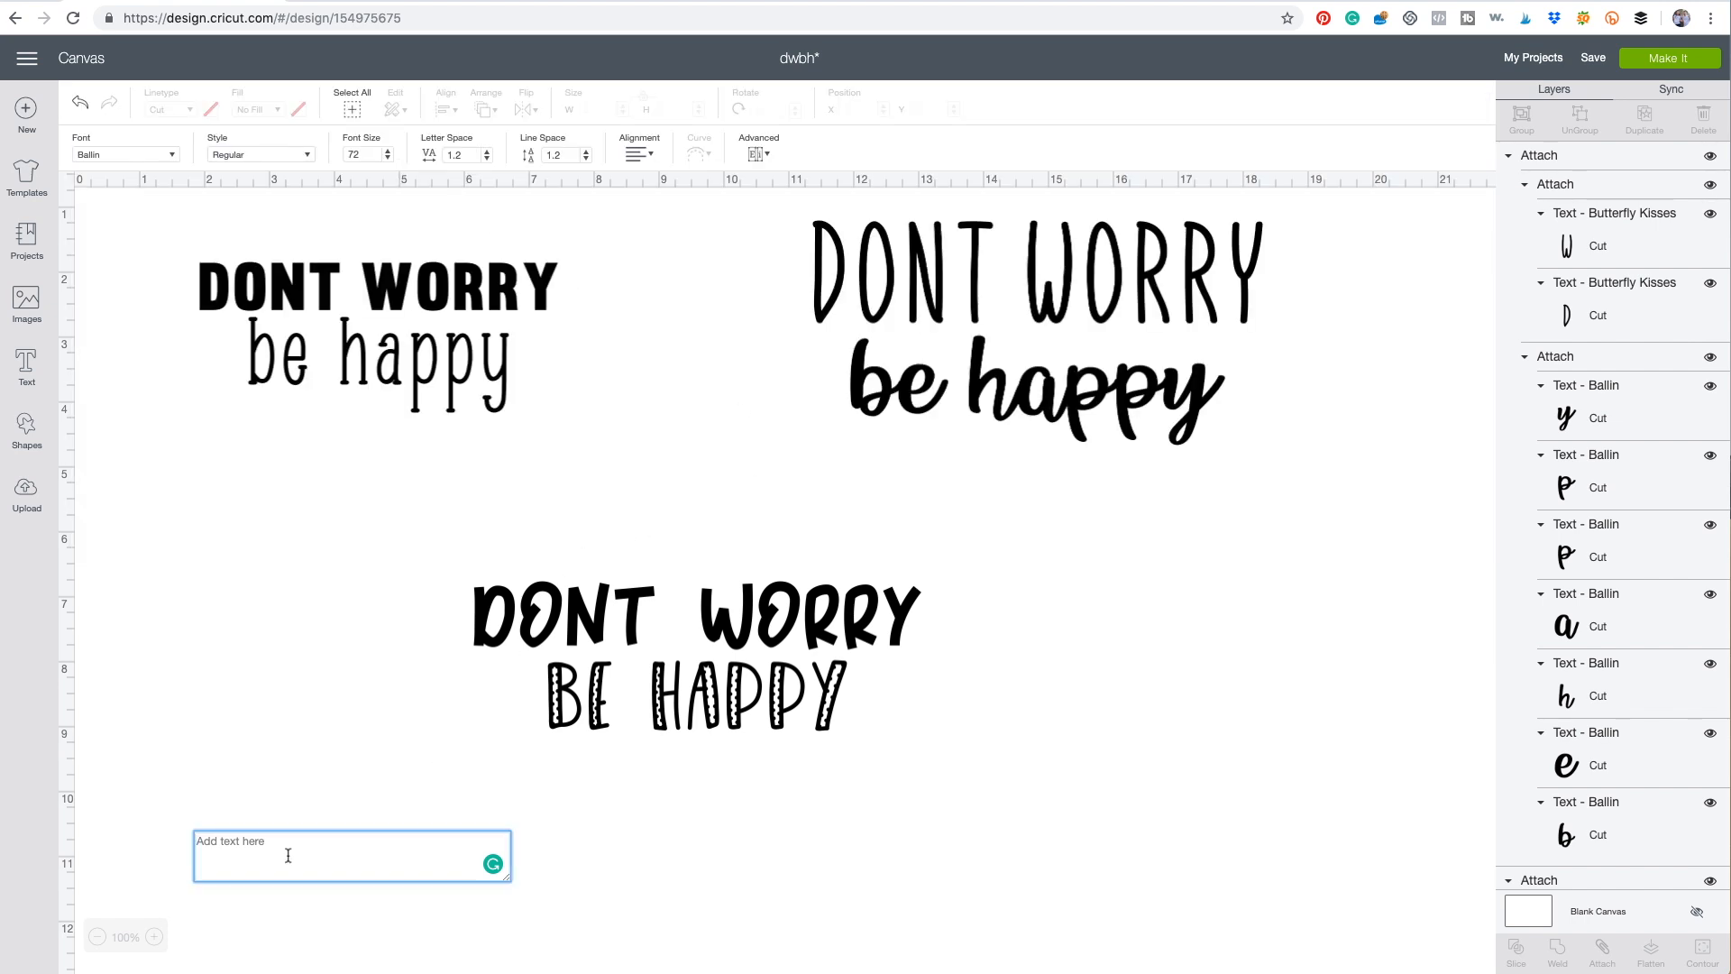
pyautogui.write('be happy')
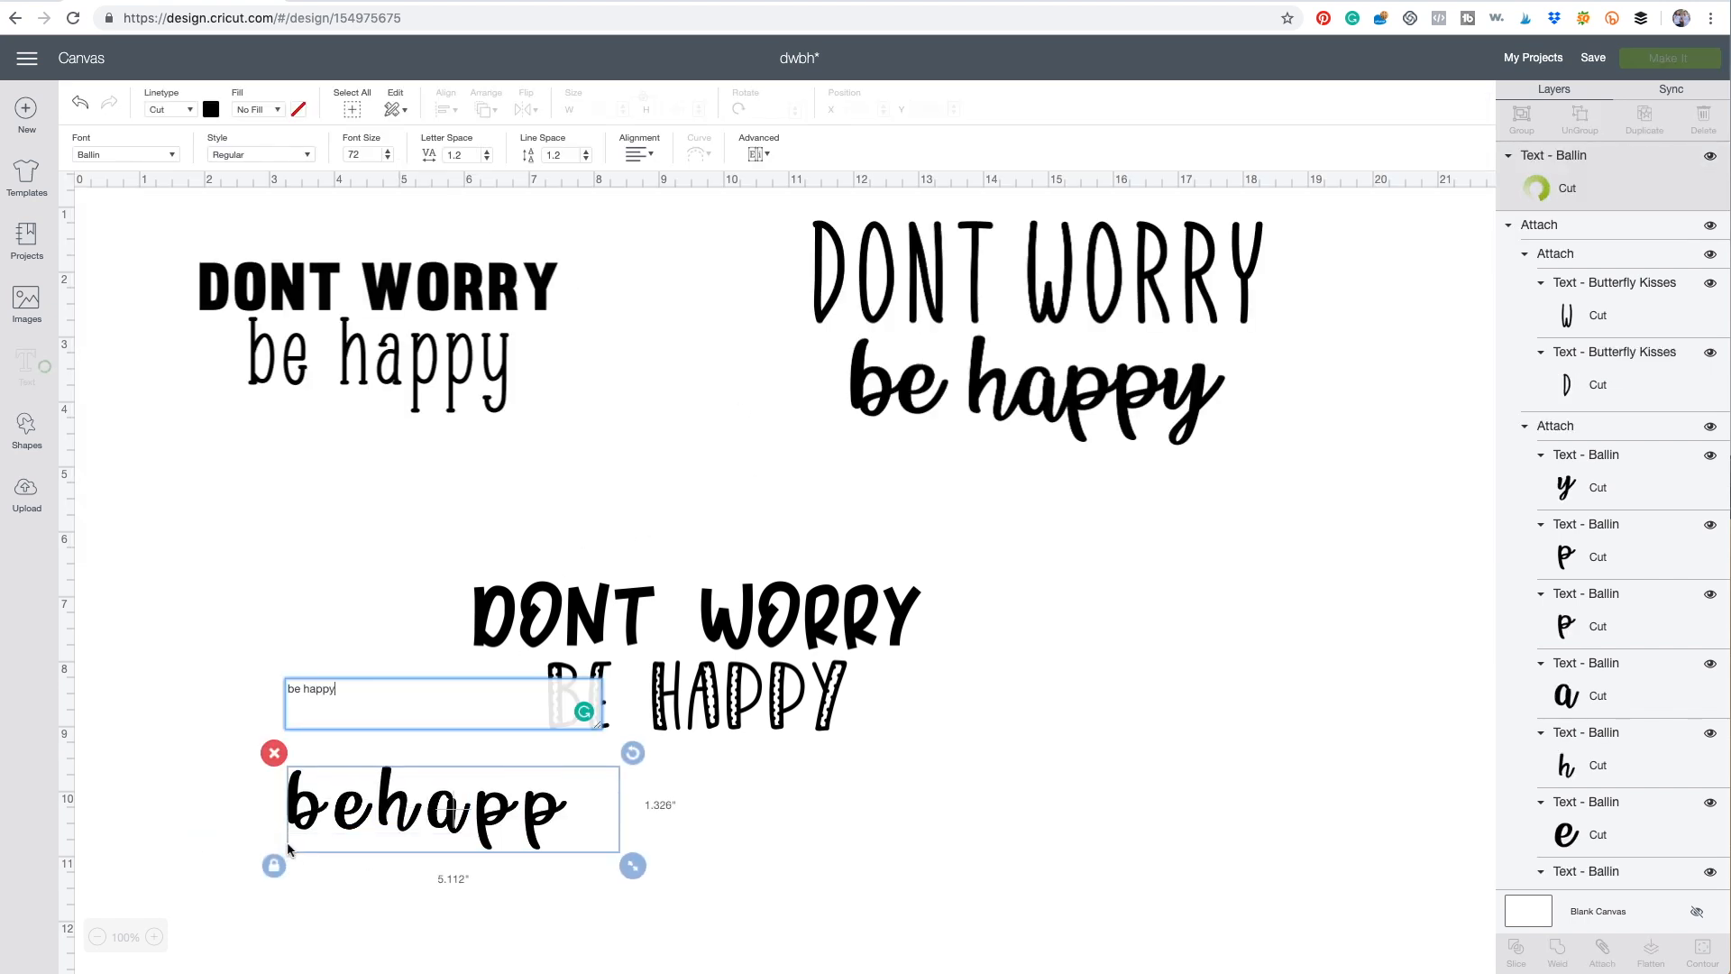
pyautogui.click(256, 842)
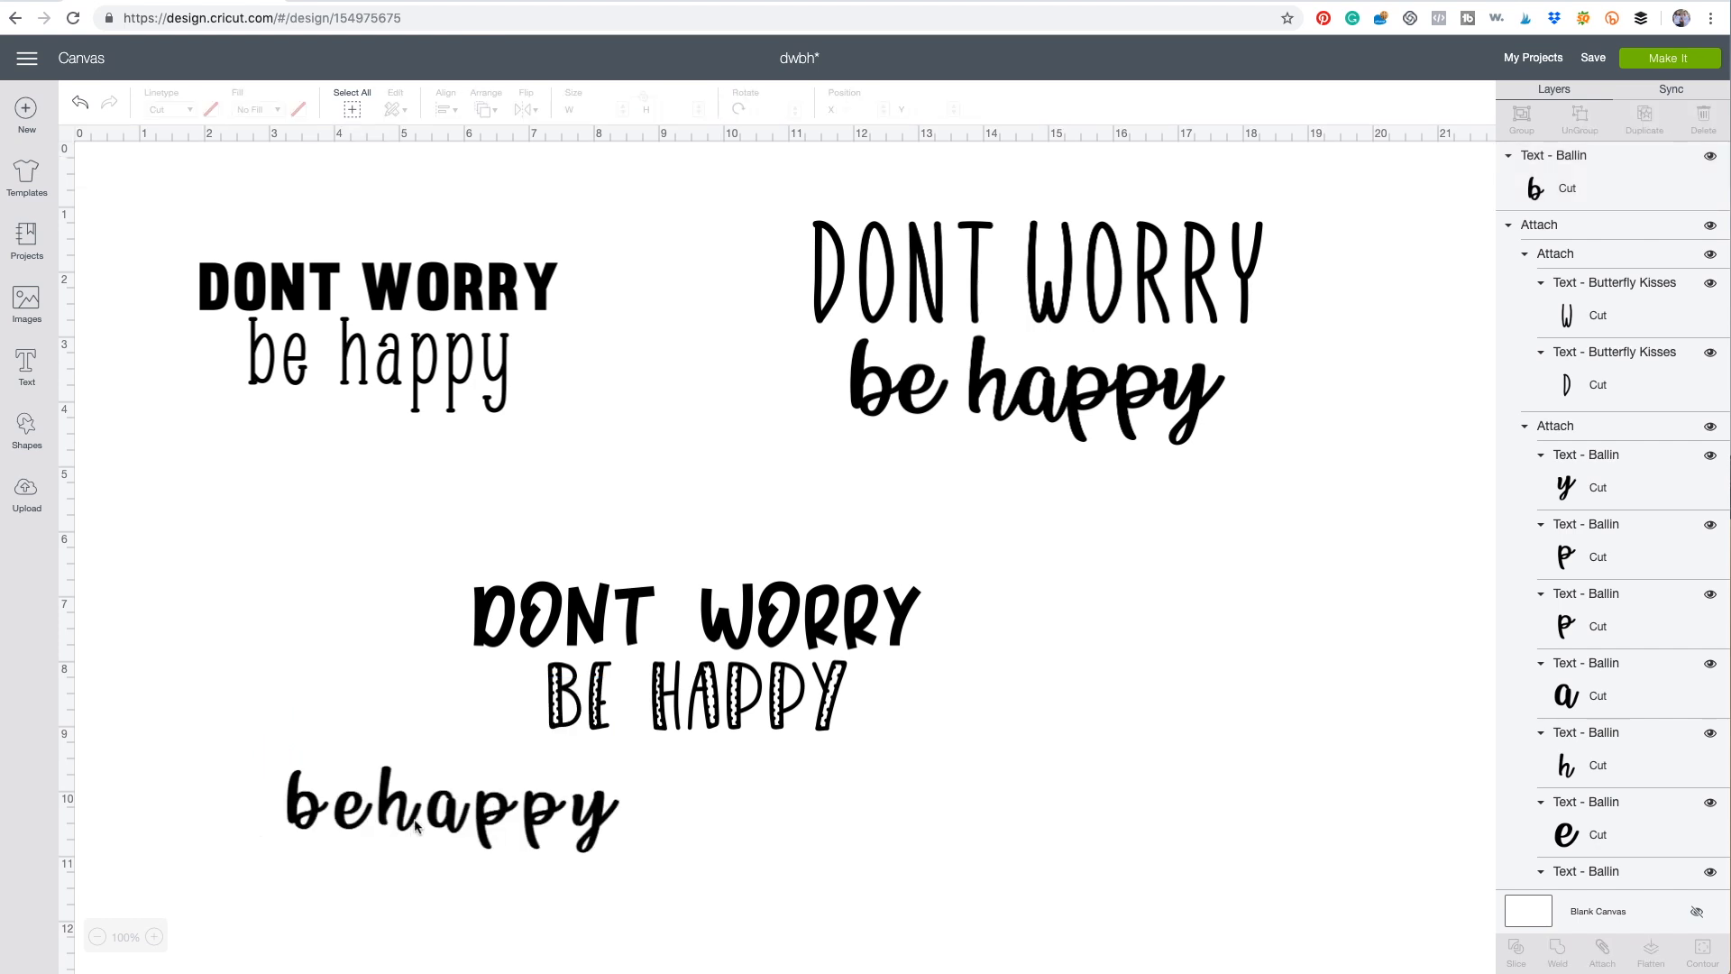
# Step: Move the Amanda and Autobon design beneath the "Check it out" design, and enlarge the new "be happy" beside it to about 7.35 inches wide
pyautogui.moveTo(609, 795); pyautogui.dragTo(1284, 604)
pyautogui.moveTo(640, 620); pyautogui.dragTo(361, 570)
pyautogui.moveTo(1176, 642); pyautogui.dragTo(1018, 611)
pyautogui.moveTo(1147, 649); pyautogui.dragTo(1291, 689)
pyautogui.click(1090, 498)
pyautogui.click(1024, 638)
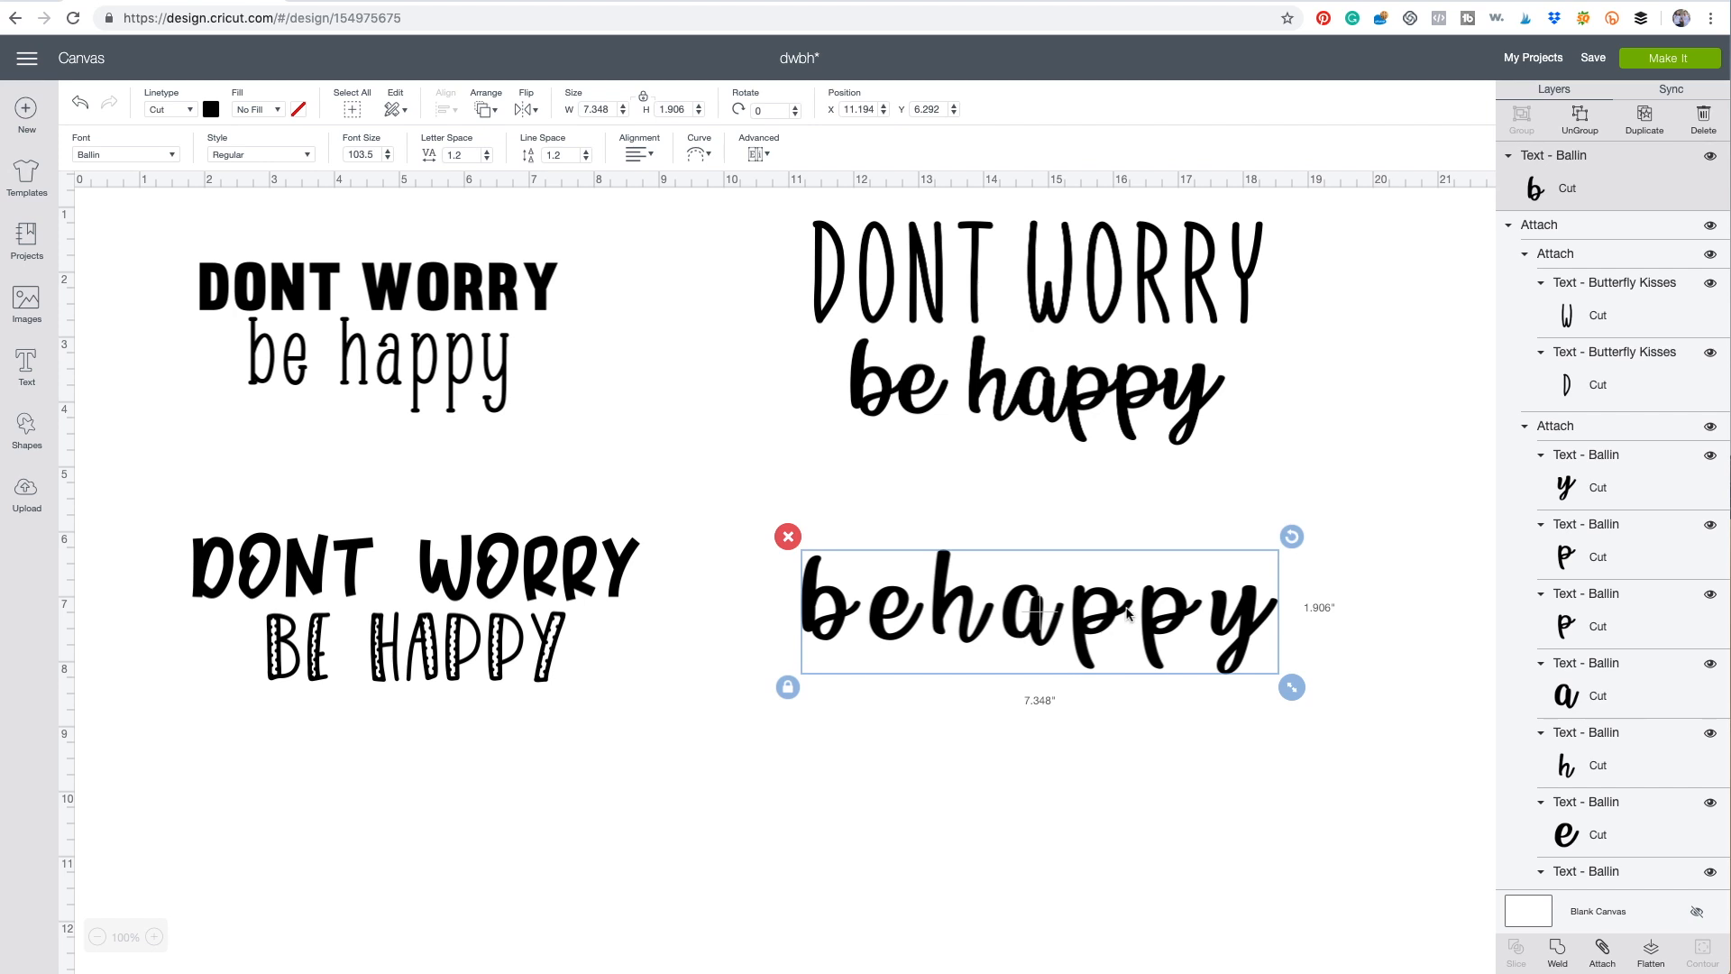
# Step: Ungroup the new "be happy" text and shift the letters "appy" together until their strokes overlap
pyautogui.moveTo(1123, 609); pyautogui.dragTo(1130, 574)
pyautogui.click(1579, 117)
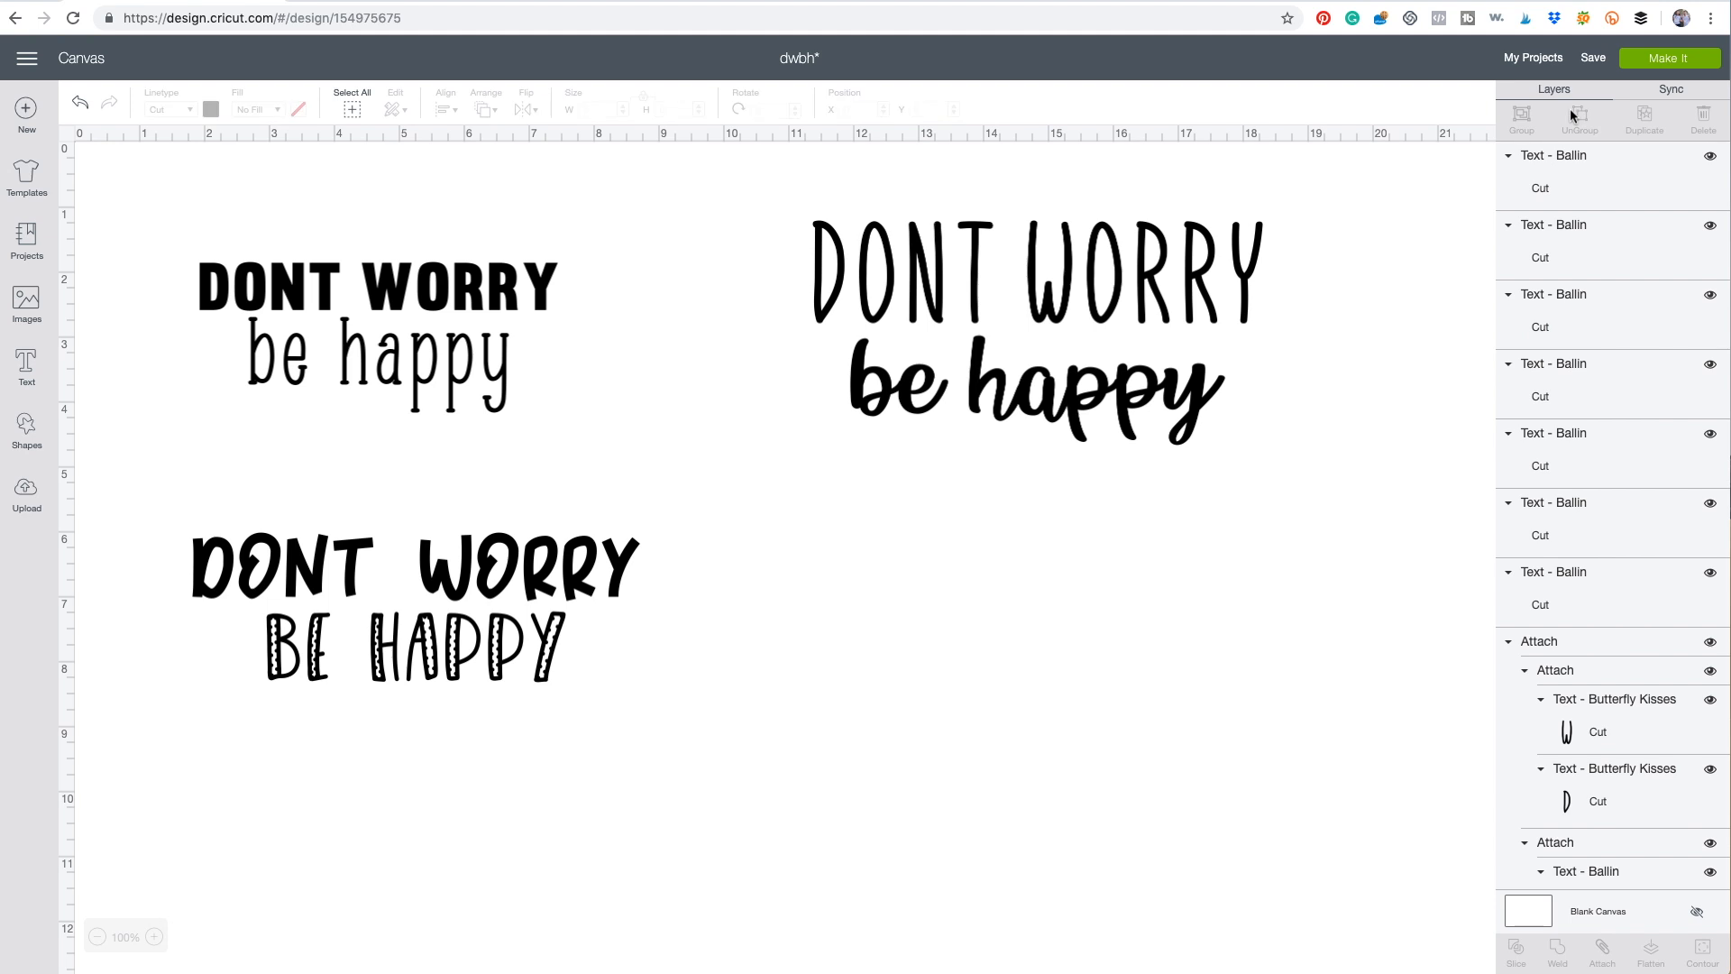
pyautogui.moveTo(1242, 585); pyautogui.dragTo(1228, 588)
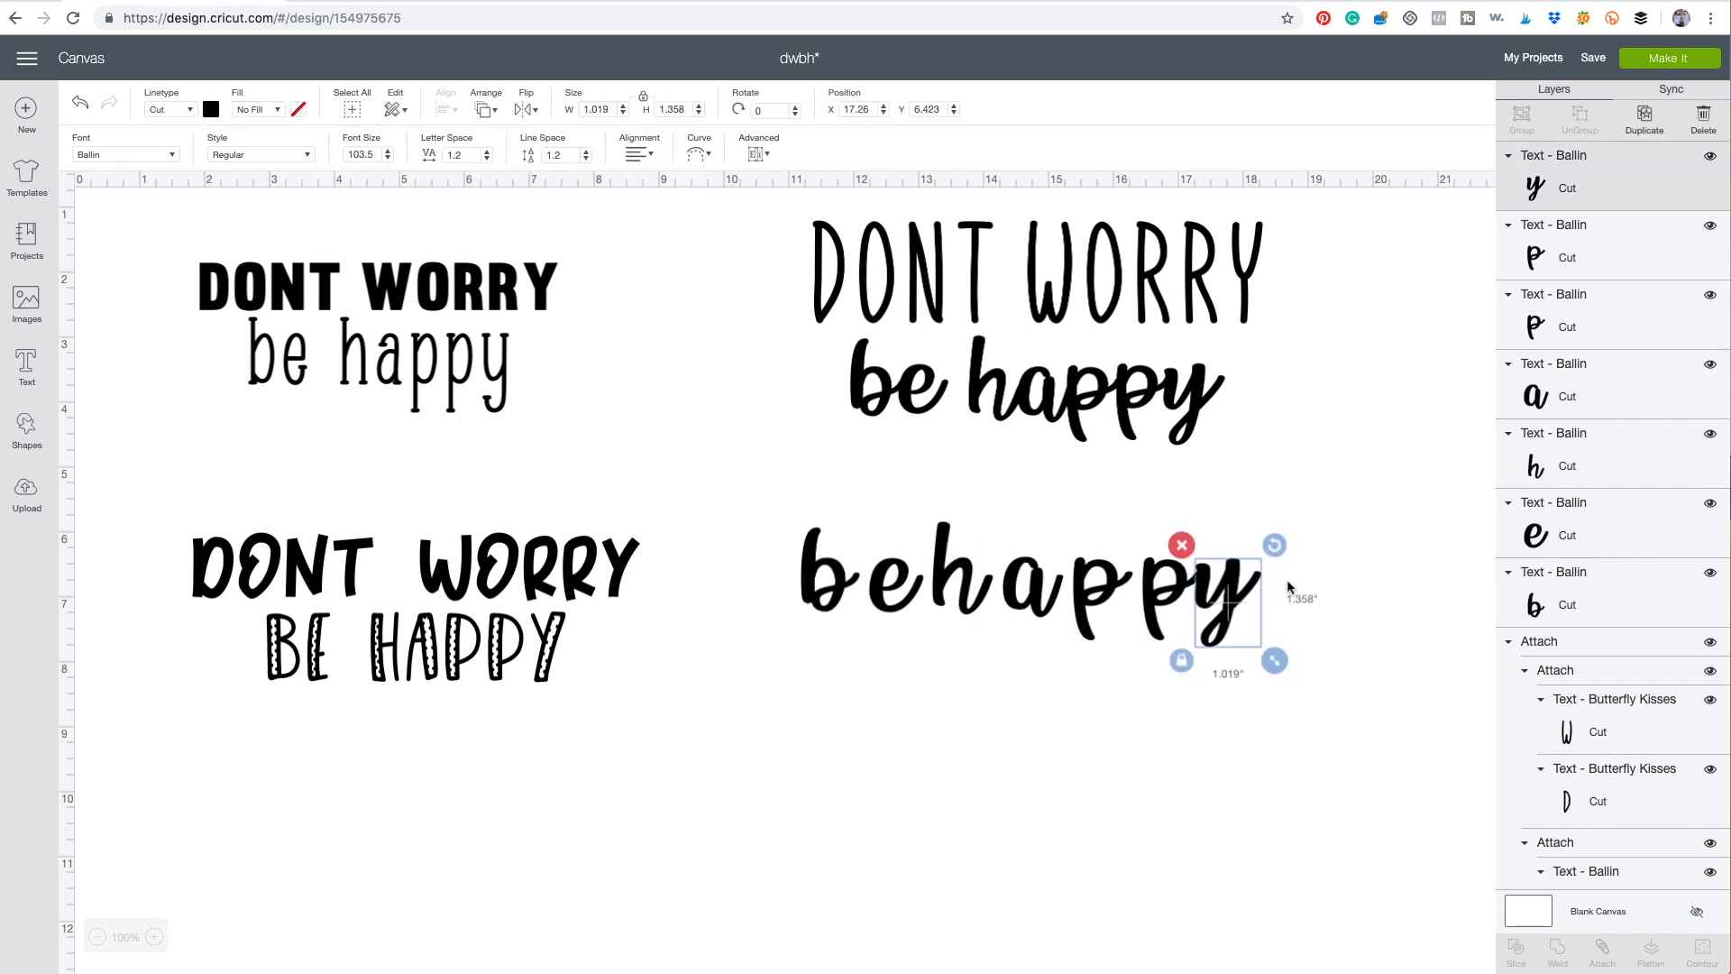
pyautogui.click(1197, 564)
pyautogui.moveTo(1104, 571); pyautogui.dragTo(1118, 577)
pyautogui.moveTo(1091, 470); pyautogui.dragTo(1092, 590)
pyautogui.click(1253, 597)
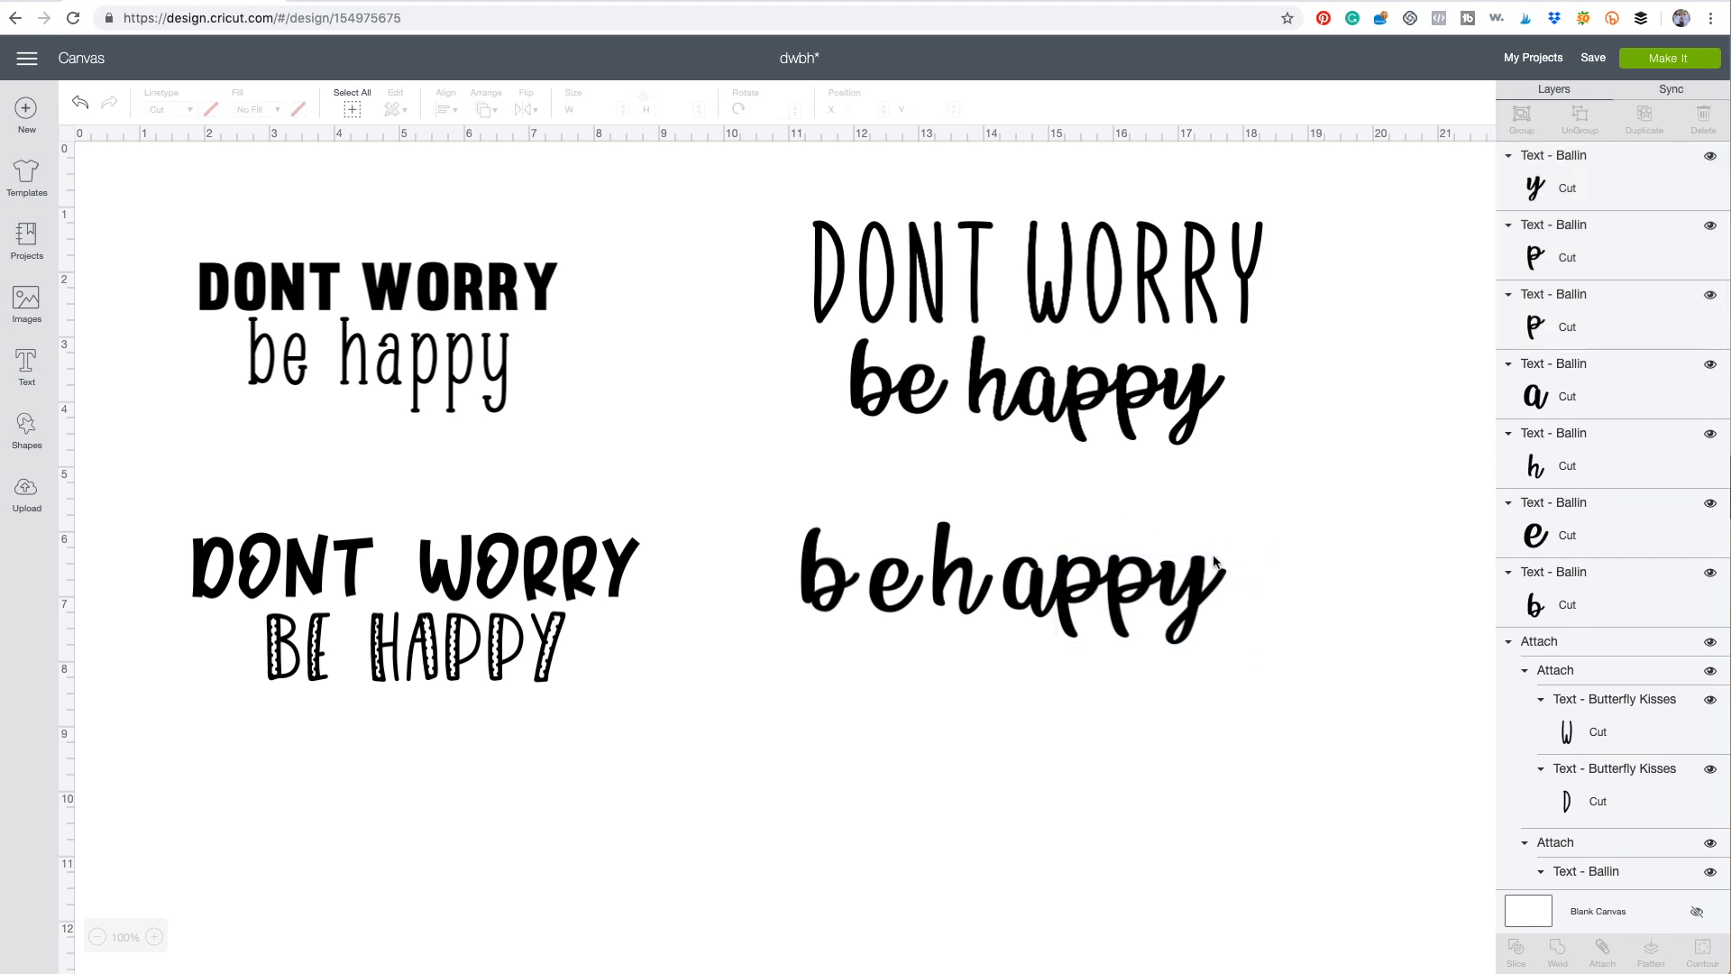
# Step: Connect "h" to "appy" and "b" to "e", leaving a gap between the words, and weld all the letters together
pyautogui.click(959, 570)
pyautogui.moveTo(957, 570); pyautogui.dragTo(872, 572)
pyautogui.click(916, 541)
pyautogui.moveTo(758, 542); pyautogui.dragTo(889, 595)
pyautogui.moveTo(786, 503); pyautogui.dragTo(1263, 672)
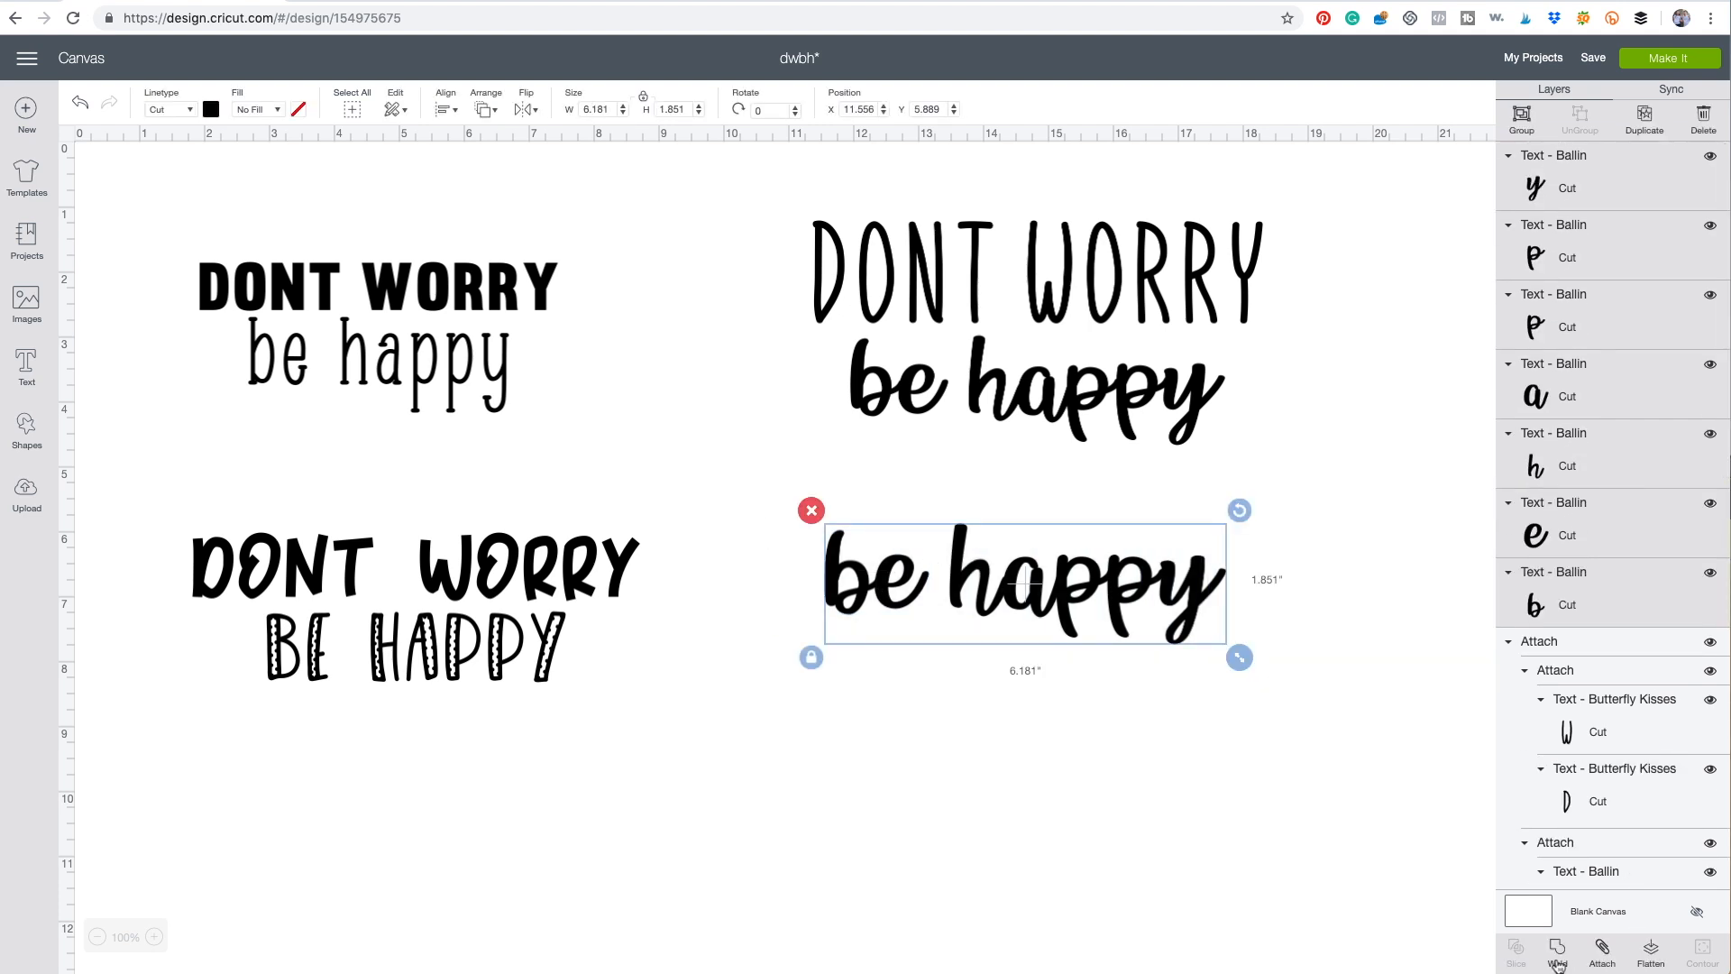
pyautogui.click(1558, 963)
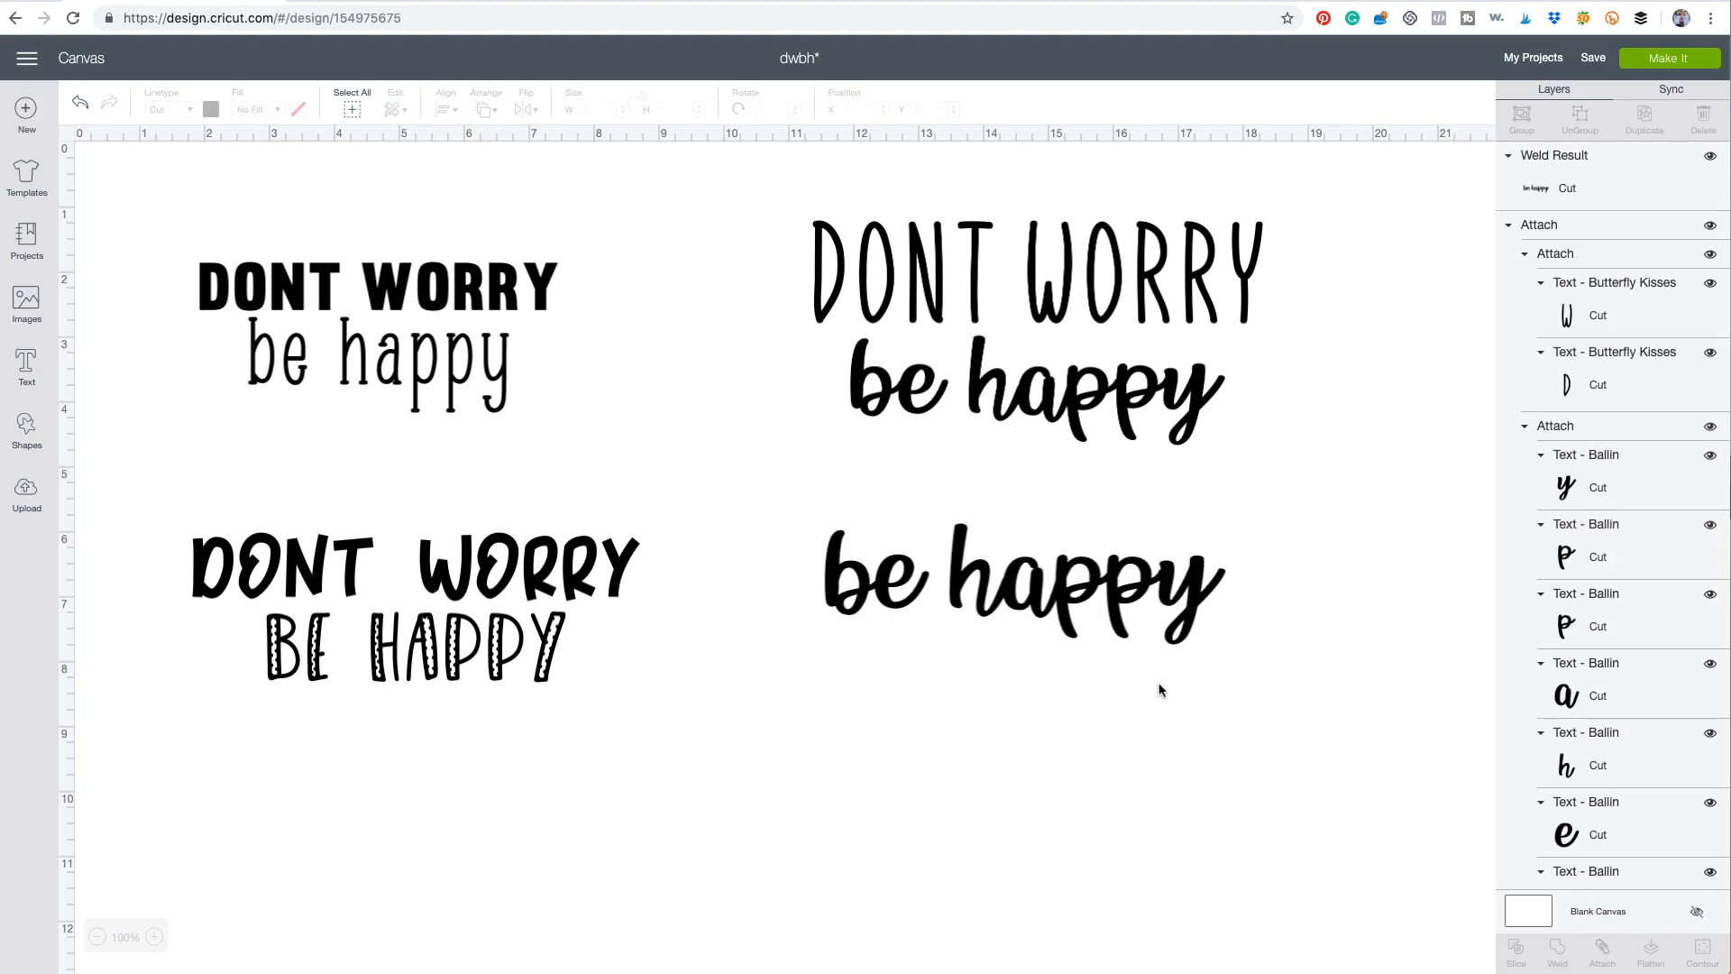
# Step: Detach the Butterfly Kisses and Ballin design and weld the letters of its "be happy" line
pyautogui.click(1116, 378)
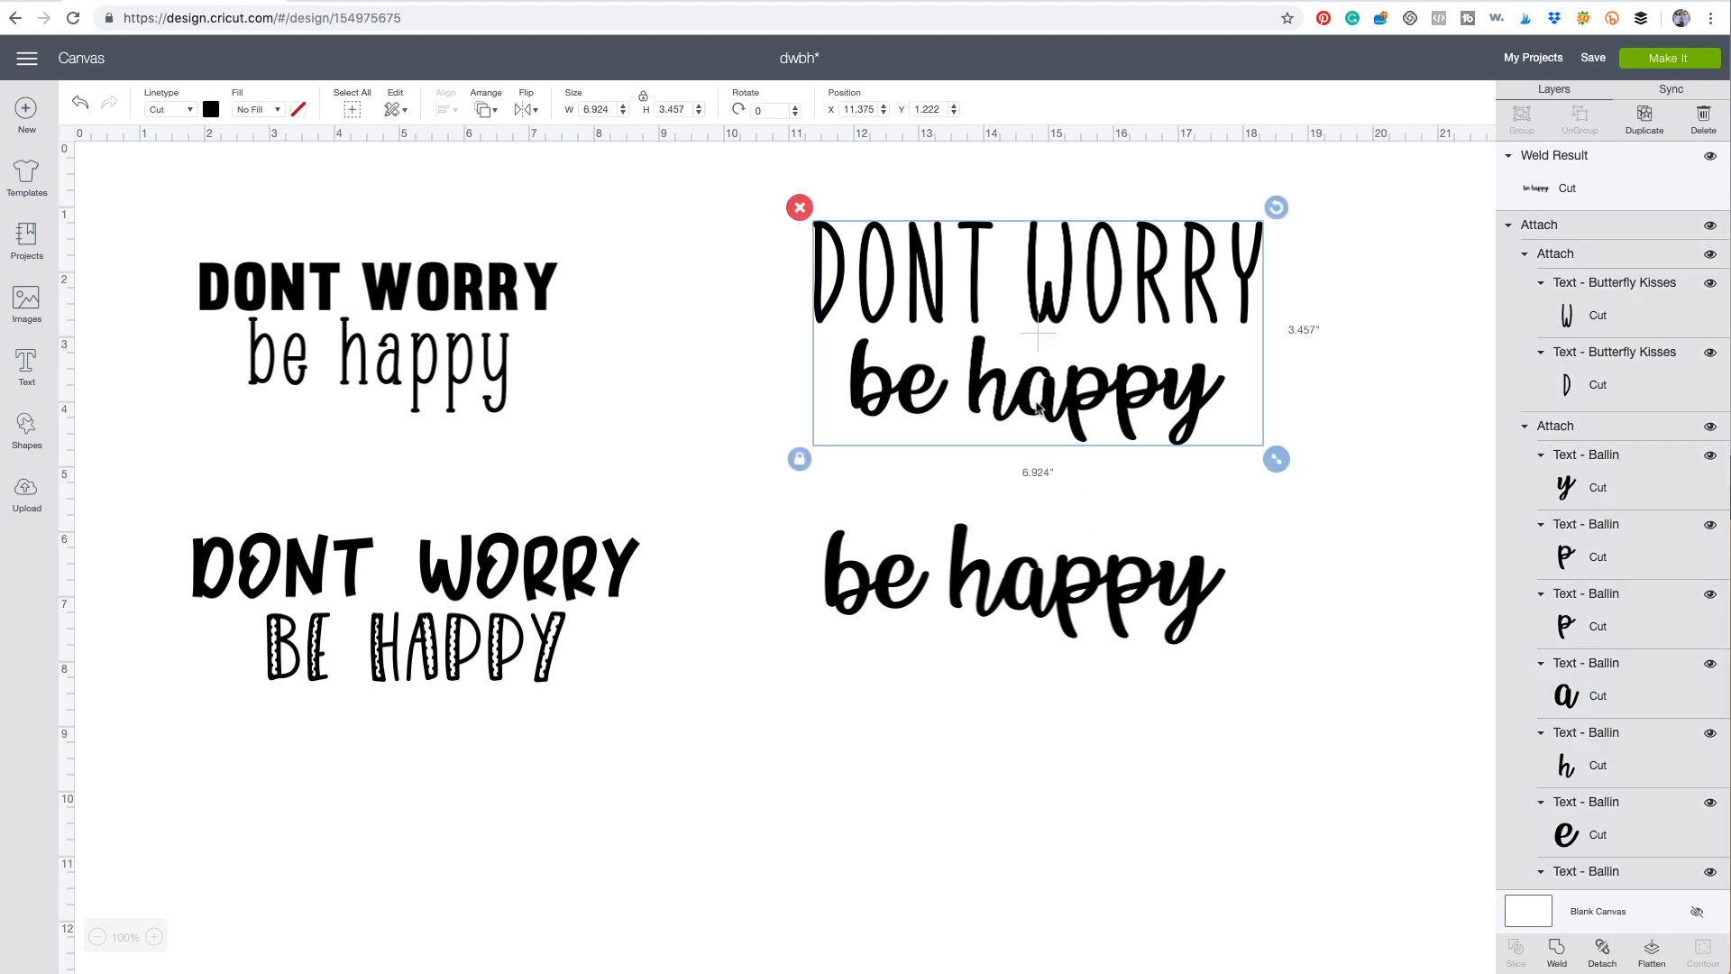
pyautogui.scroll(-4, 1571, 448)
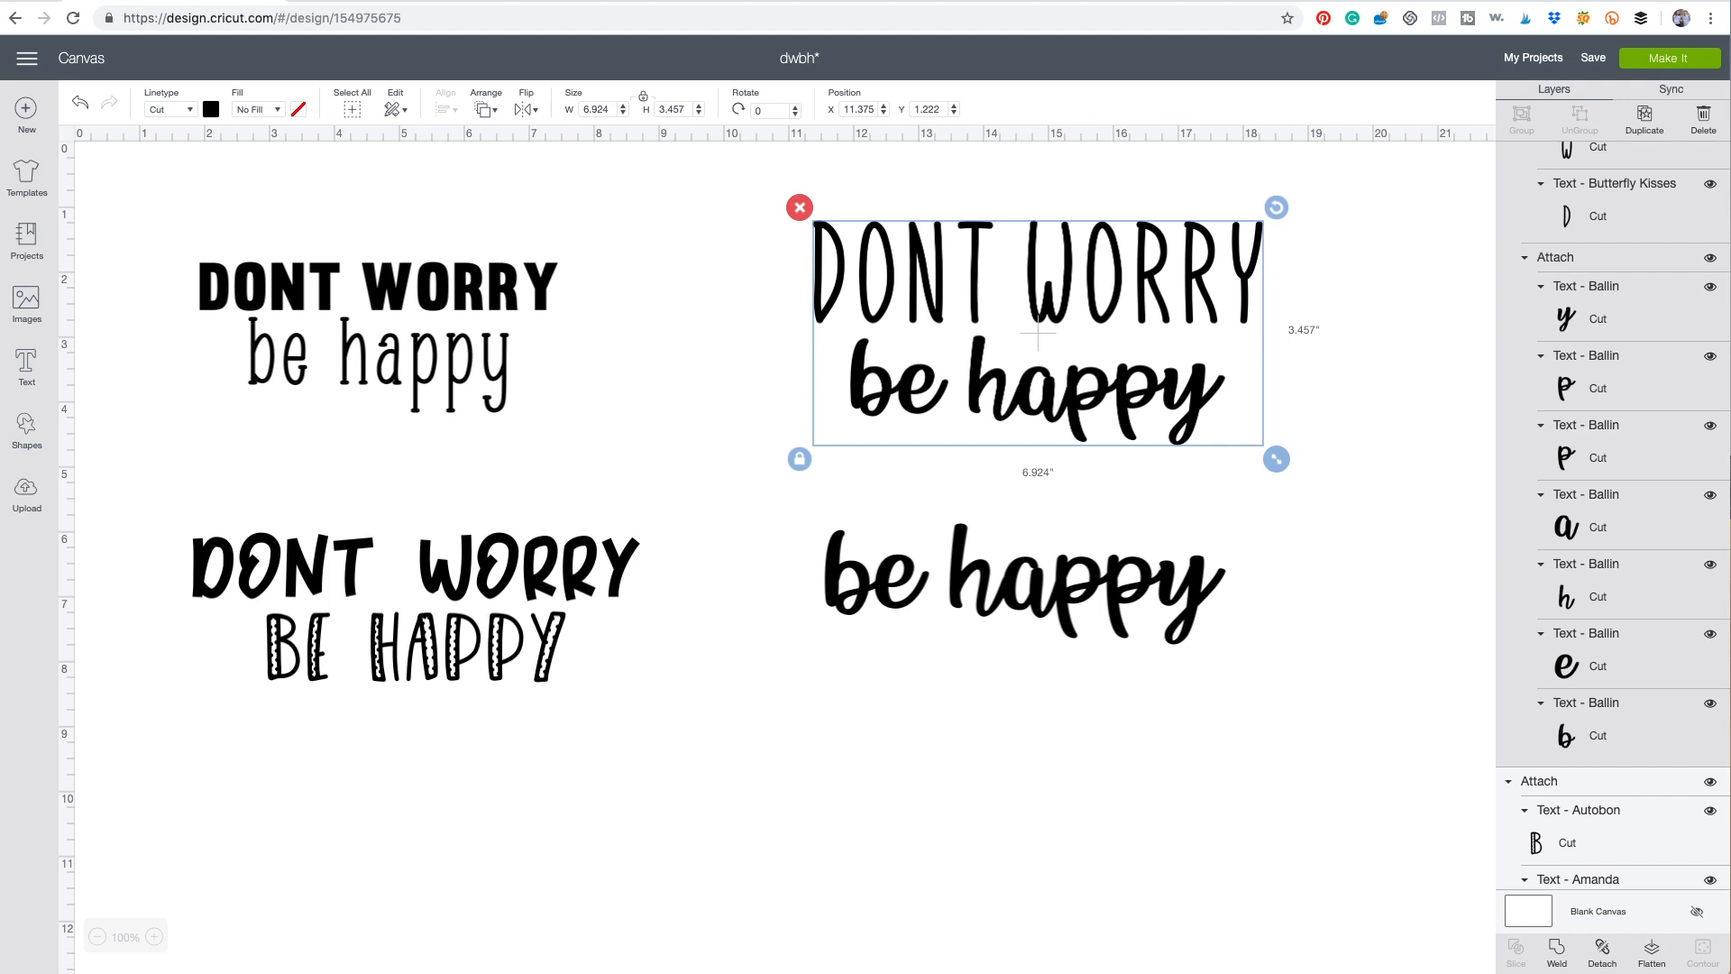
pyautogui.click(1107, 765)
pyautogui.click(1041, 591)
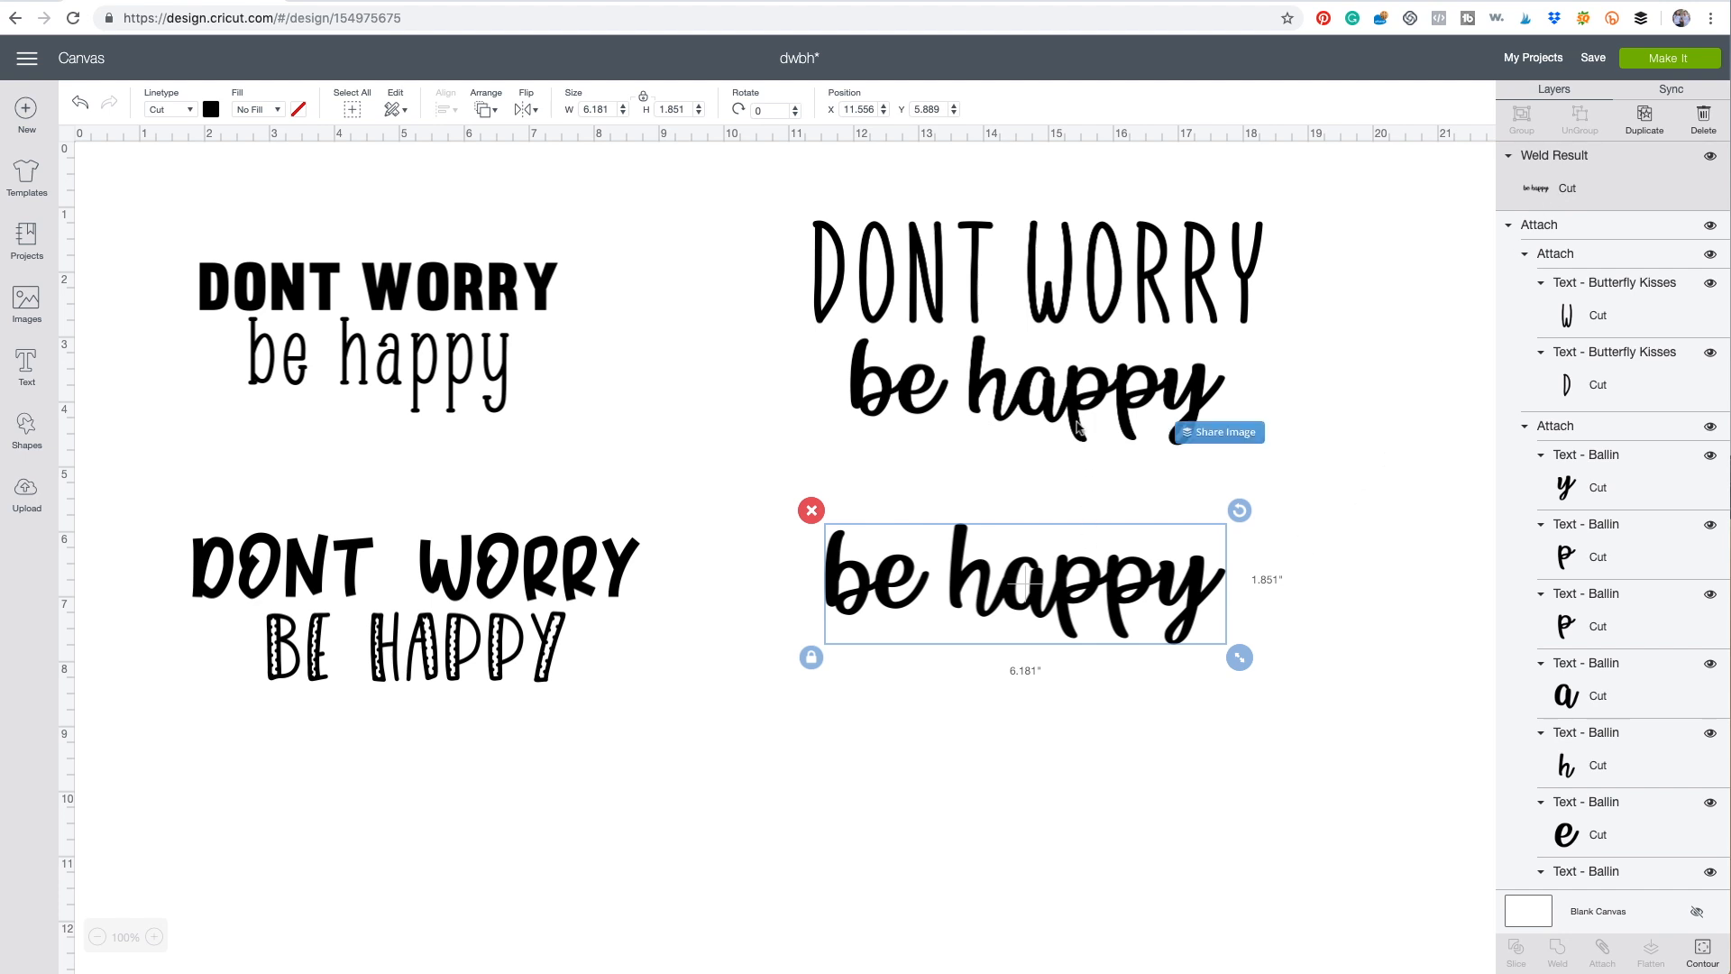
pyautogui.click(1080, 420)
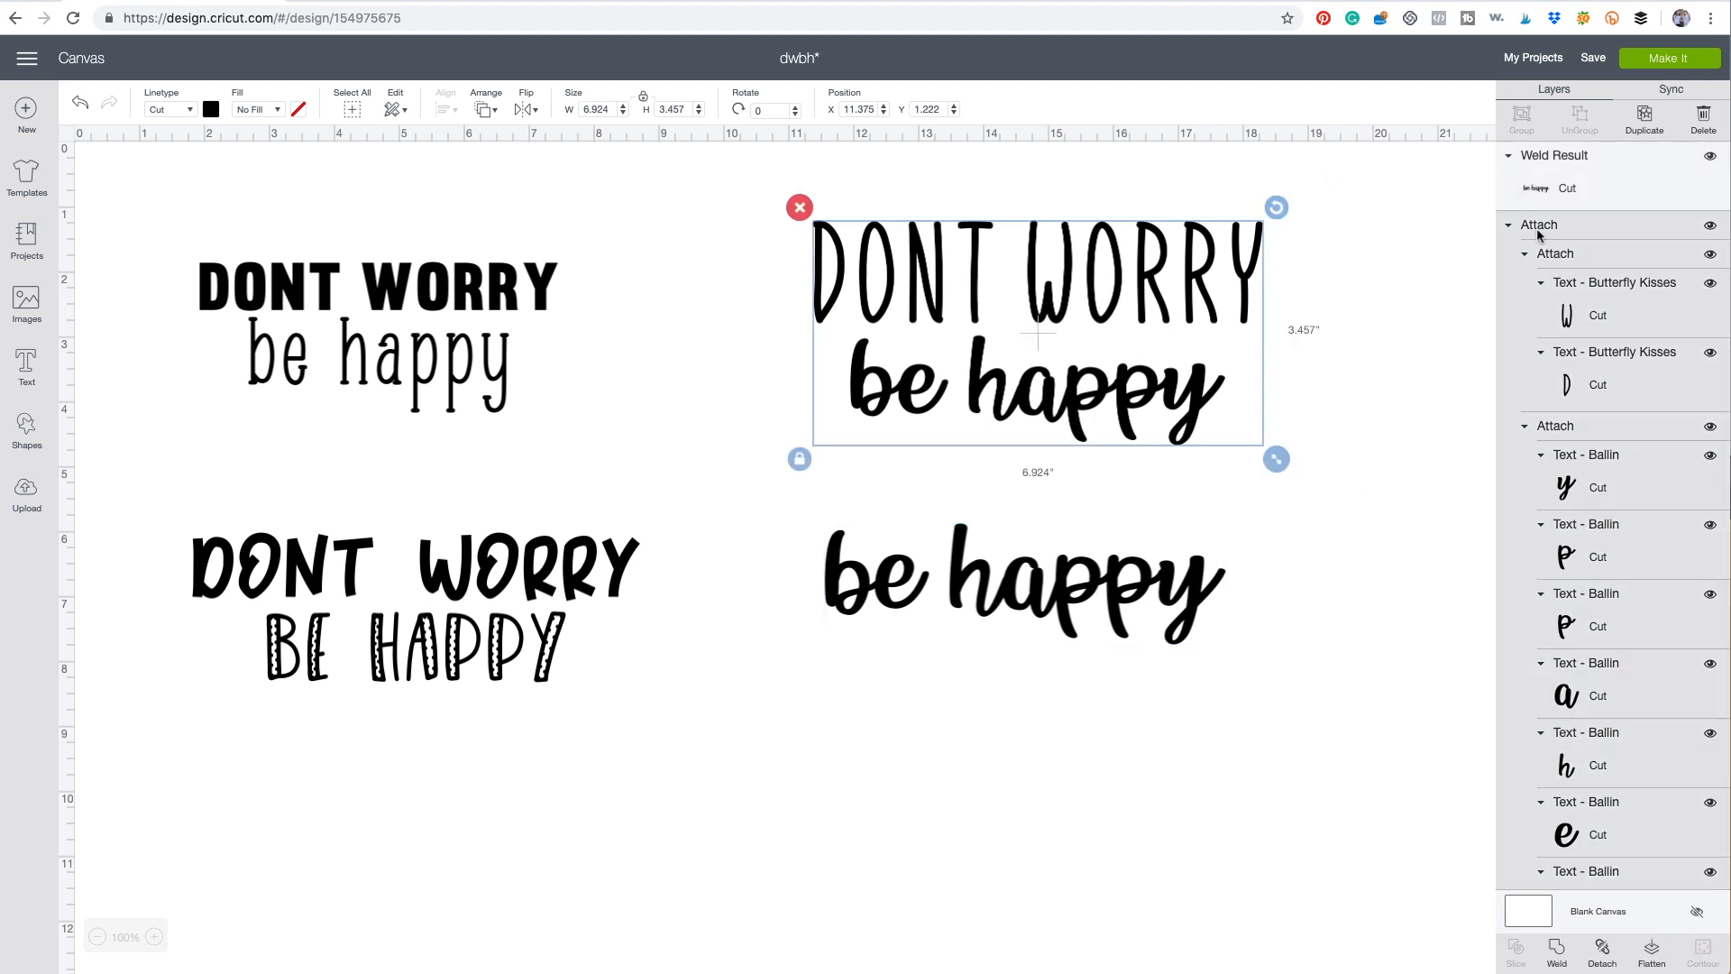
pyautogui.click(1603, 949)
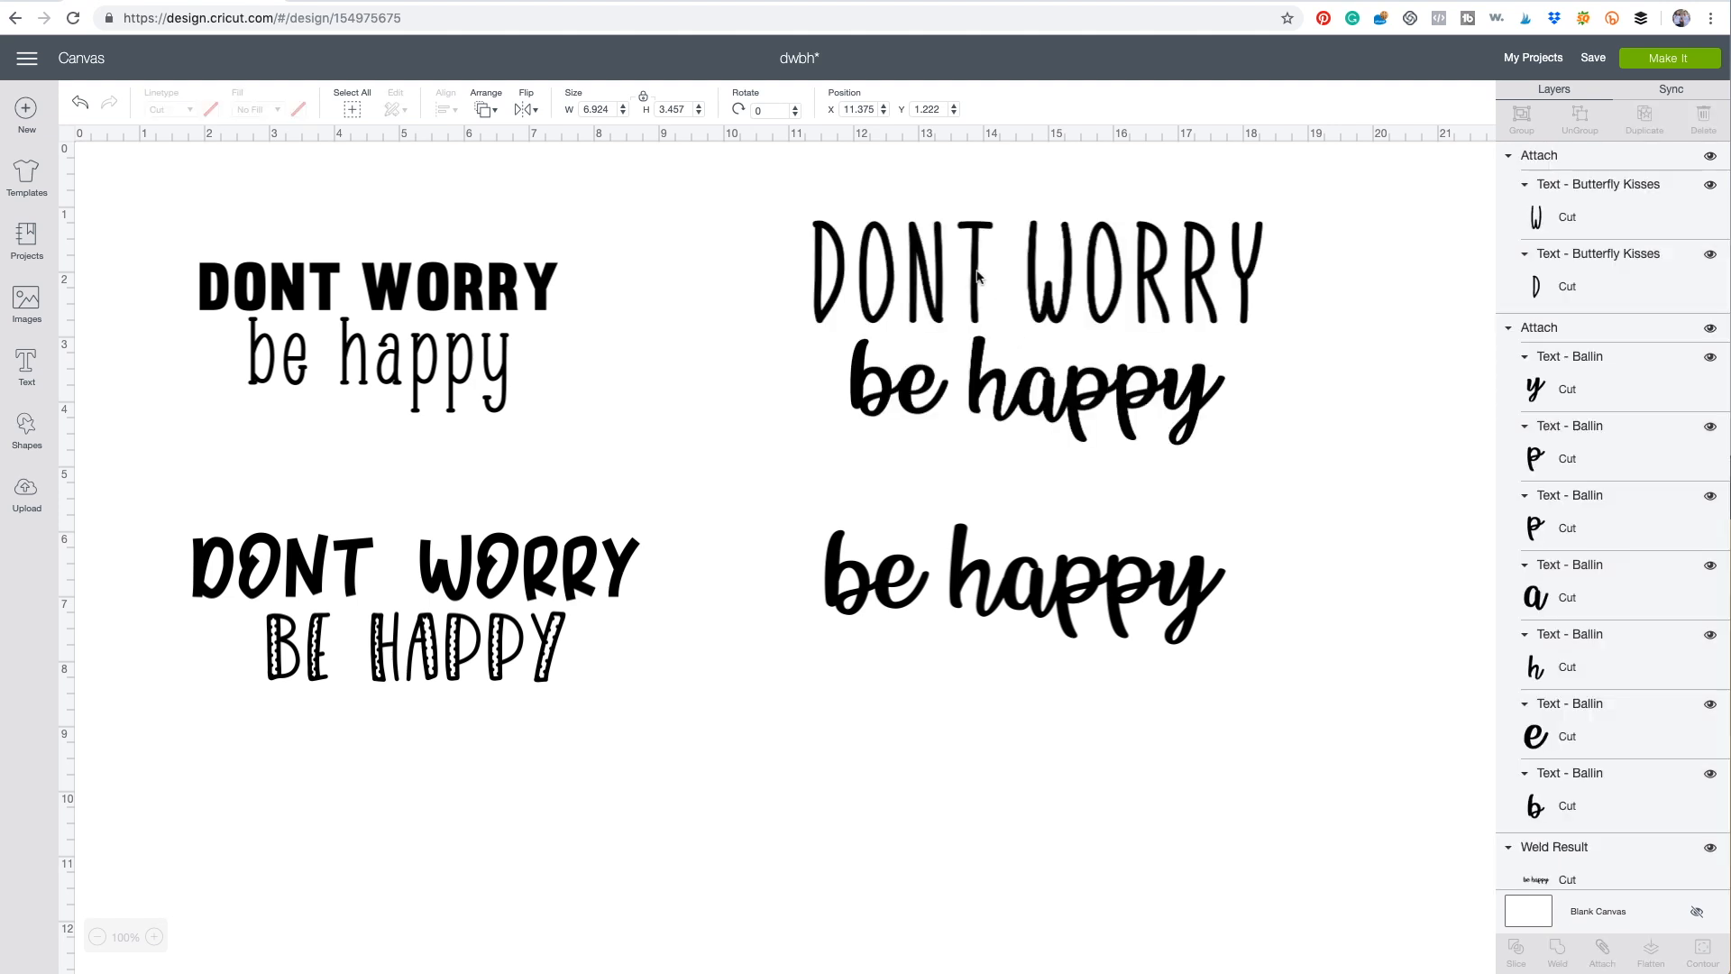
pyautogui.click(963, 381)
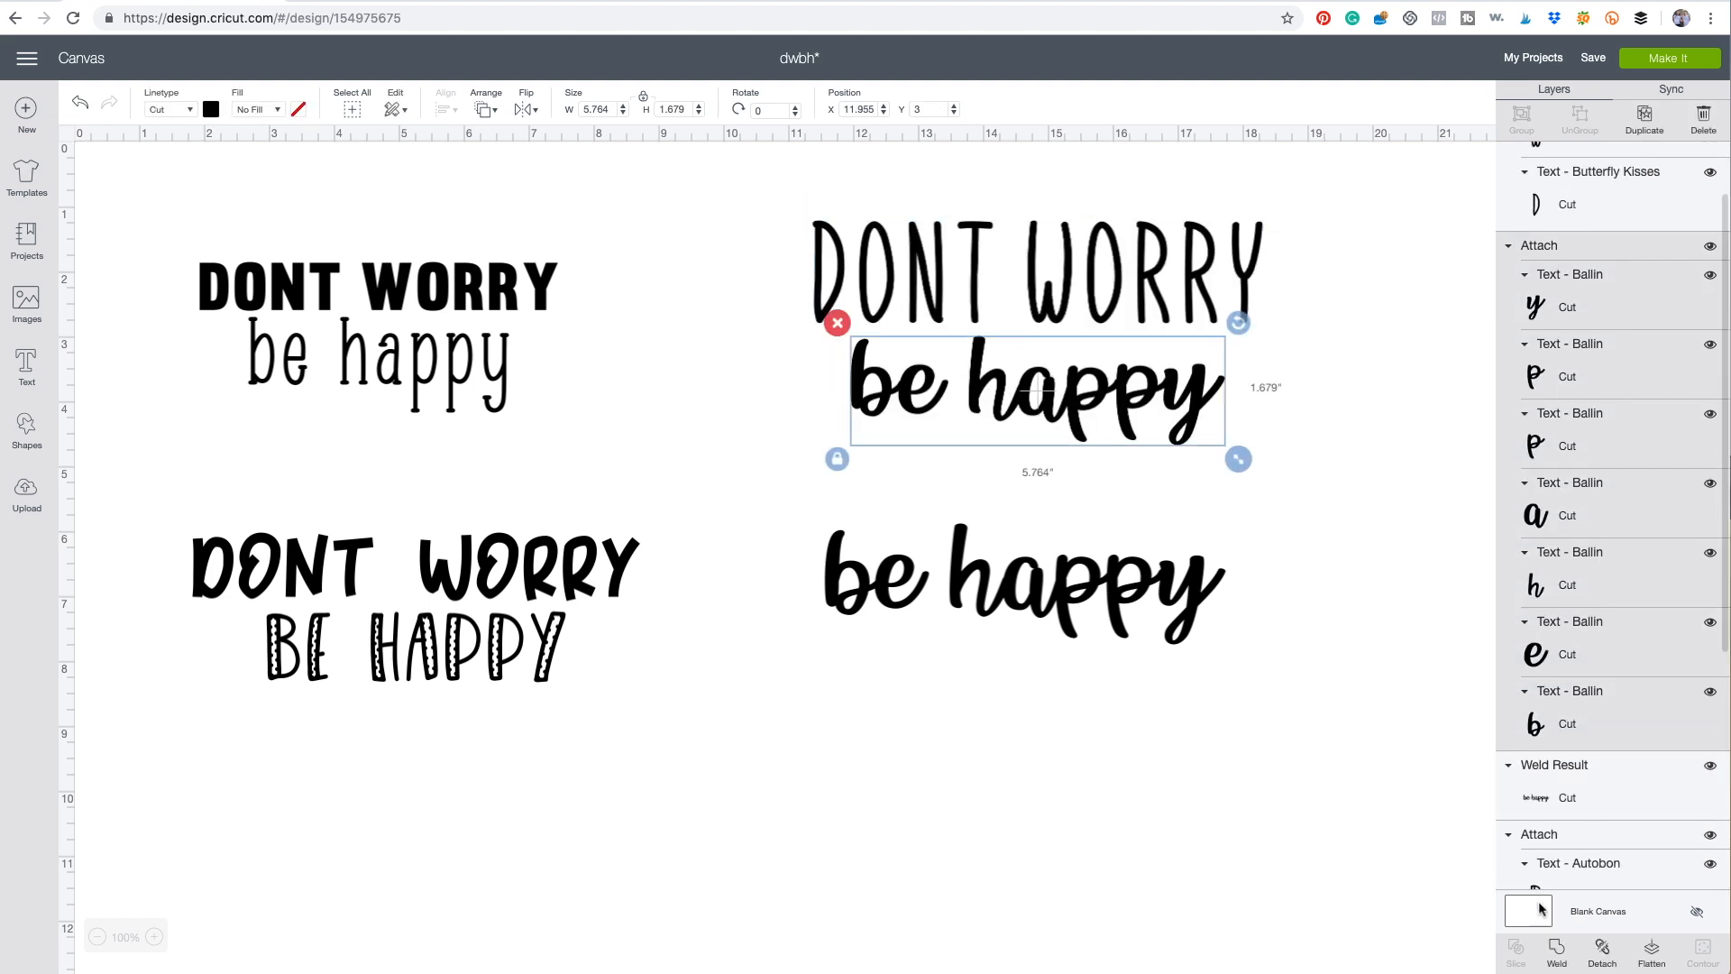
pyautogui.click(1001, 480)
# Step: Attach the welded "be happy" line to the Butterfly Kisses "dont worry" line and delete the spare "be happy"
pyautogui.moveTo(748, 237); pyautogui.dragTo(1236, 462)
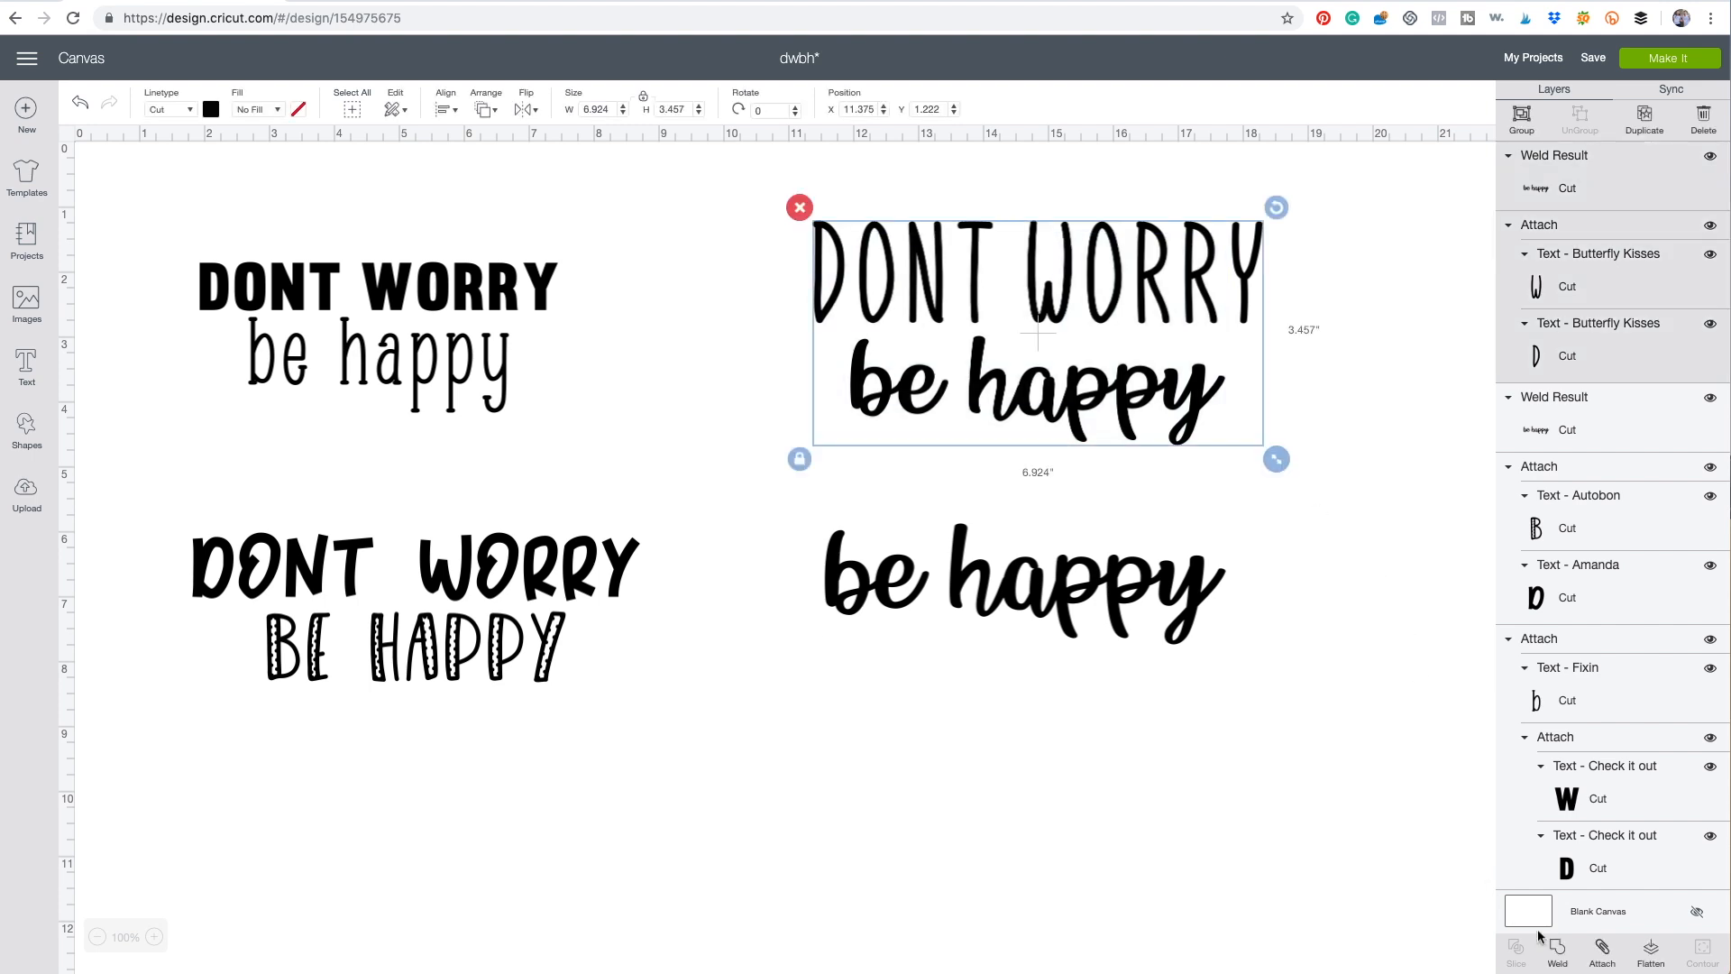
pyautogui.click(1603, 949)
pyautogui.click(1065, 568)
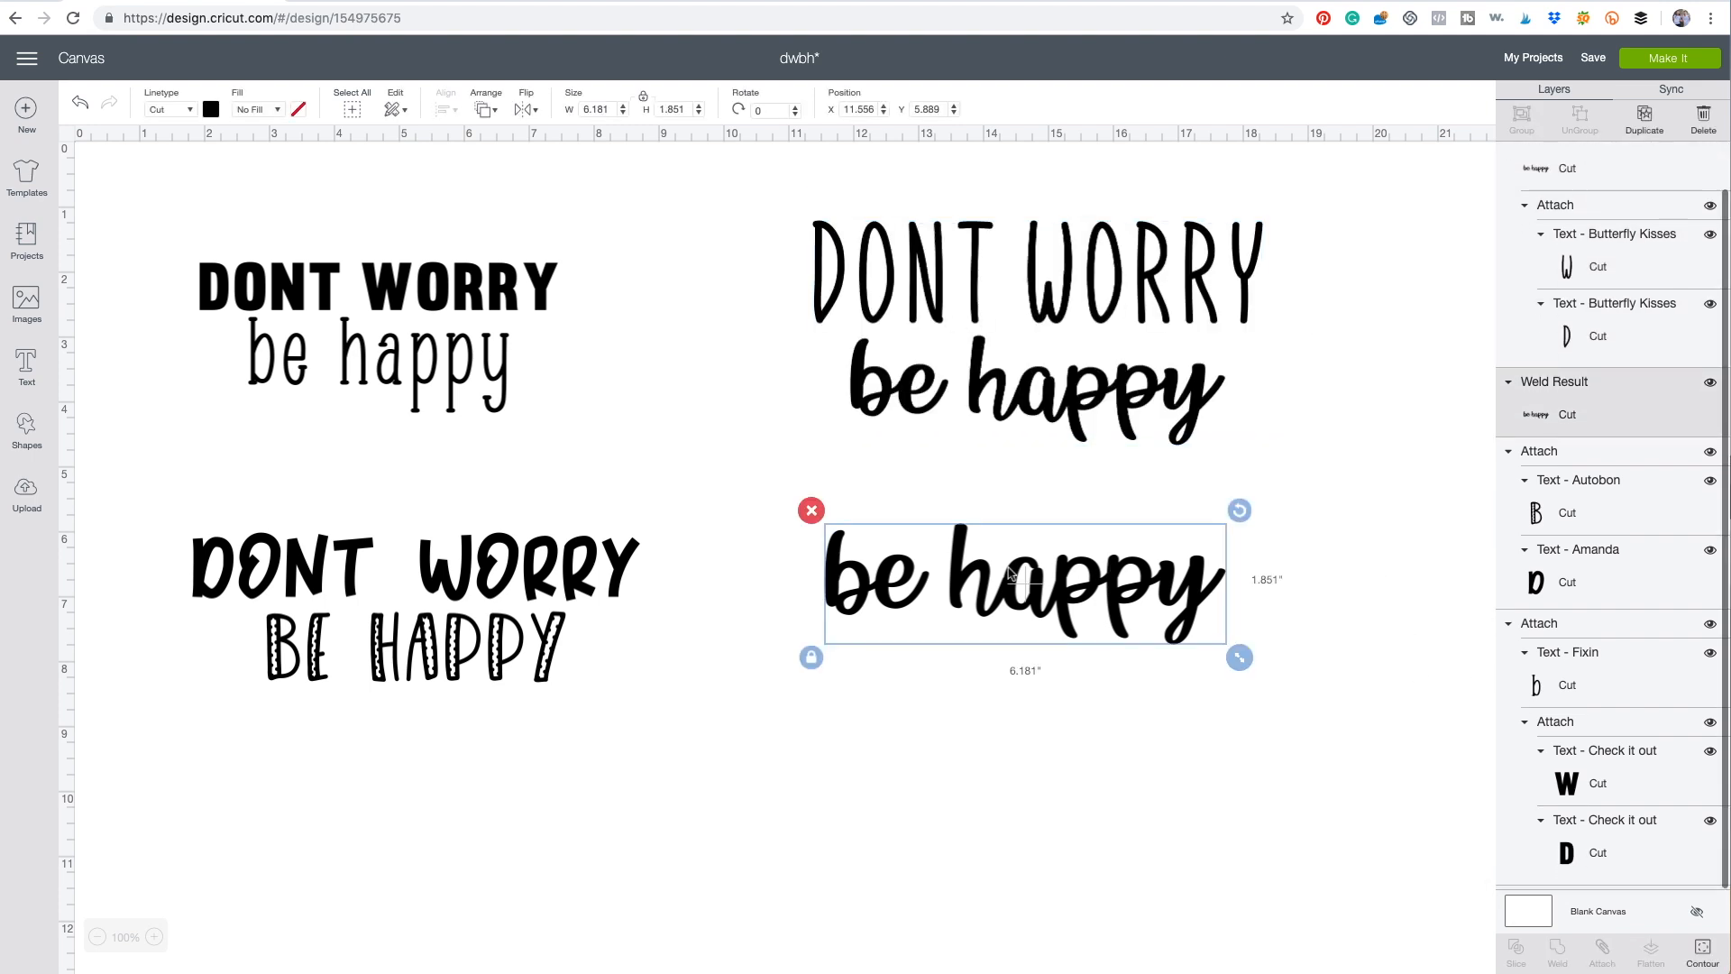
pyautogui.click(810, 512)
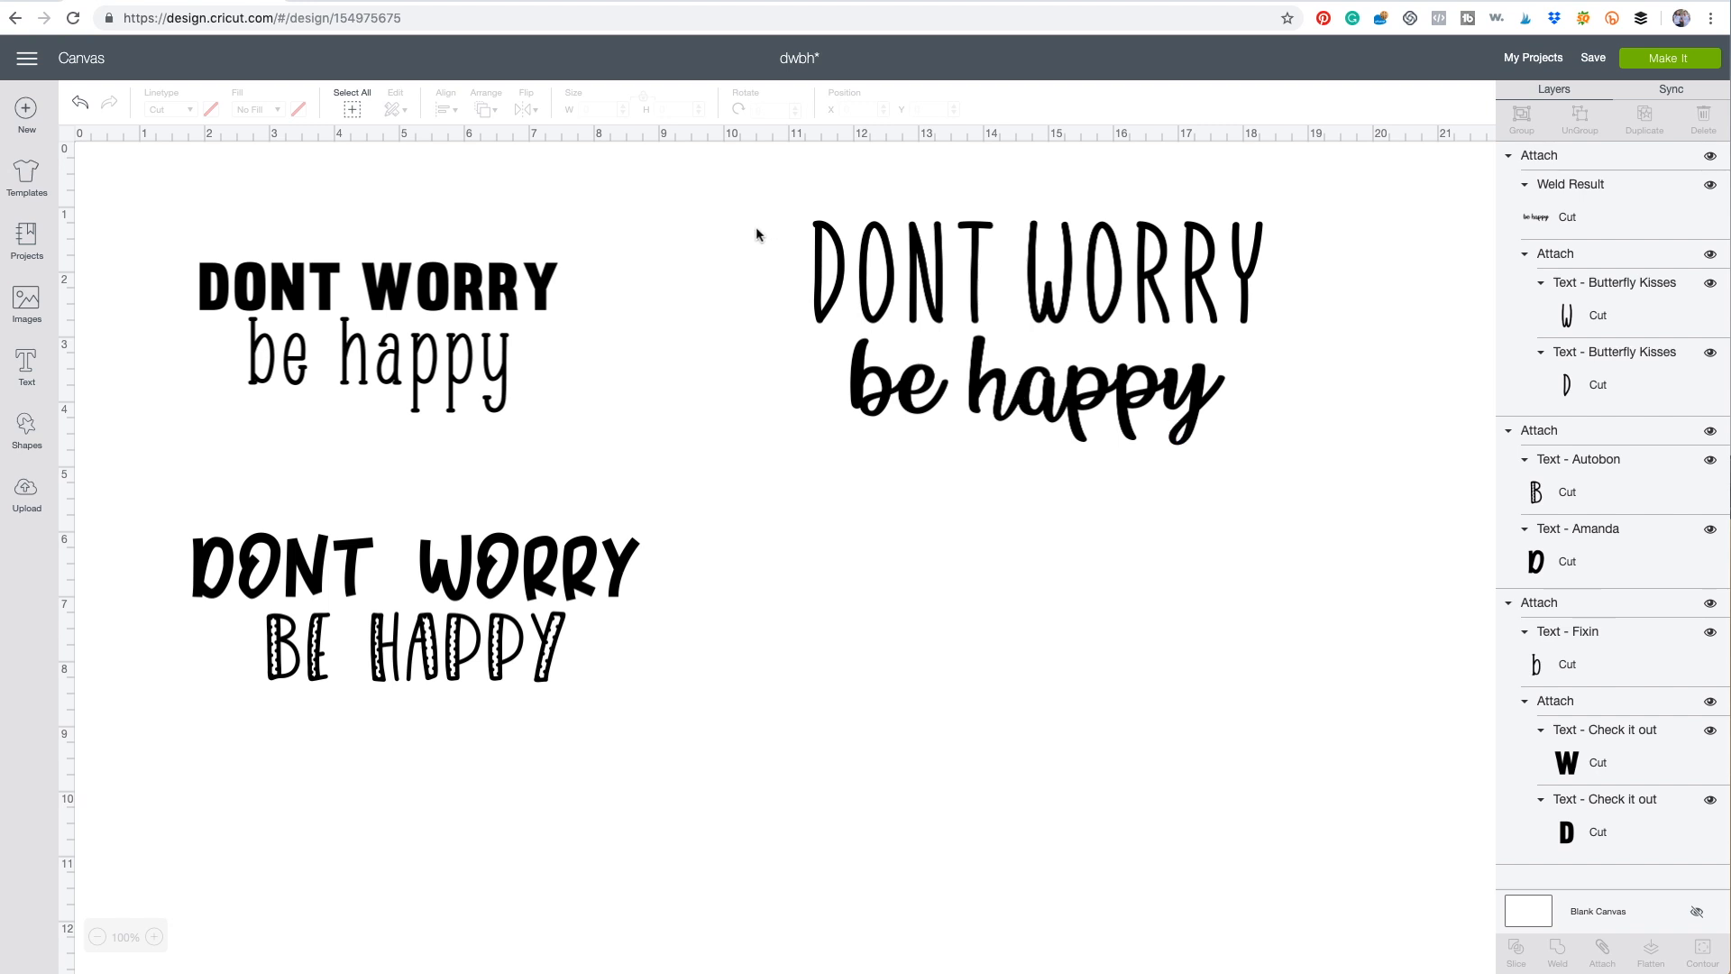
pyautogui.moveTo(755, 227); pyautogui.dragTo(1320, 463)
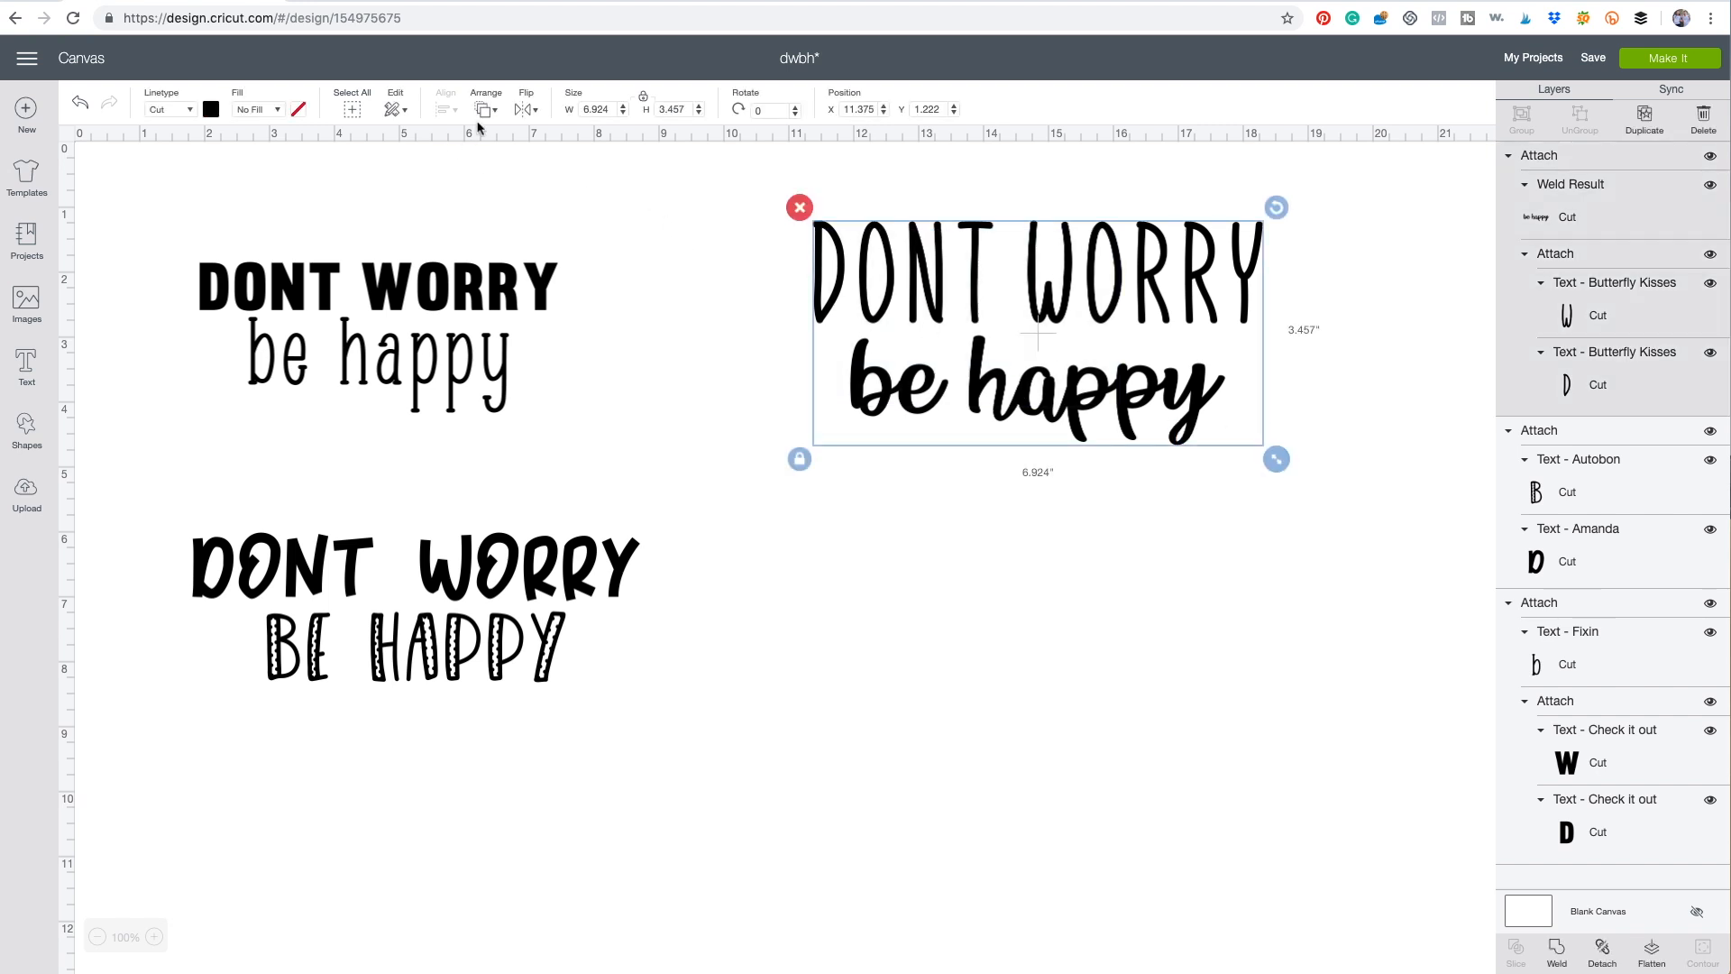
pyautogui.click(765, 264)
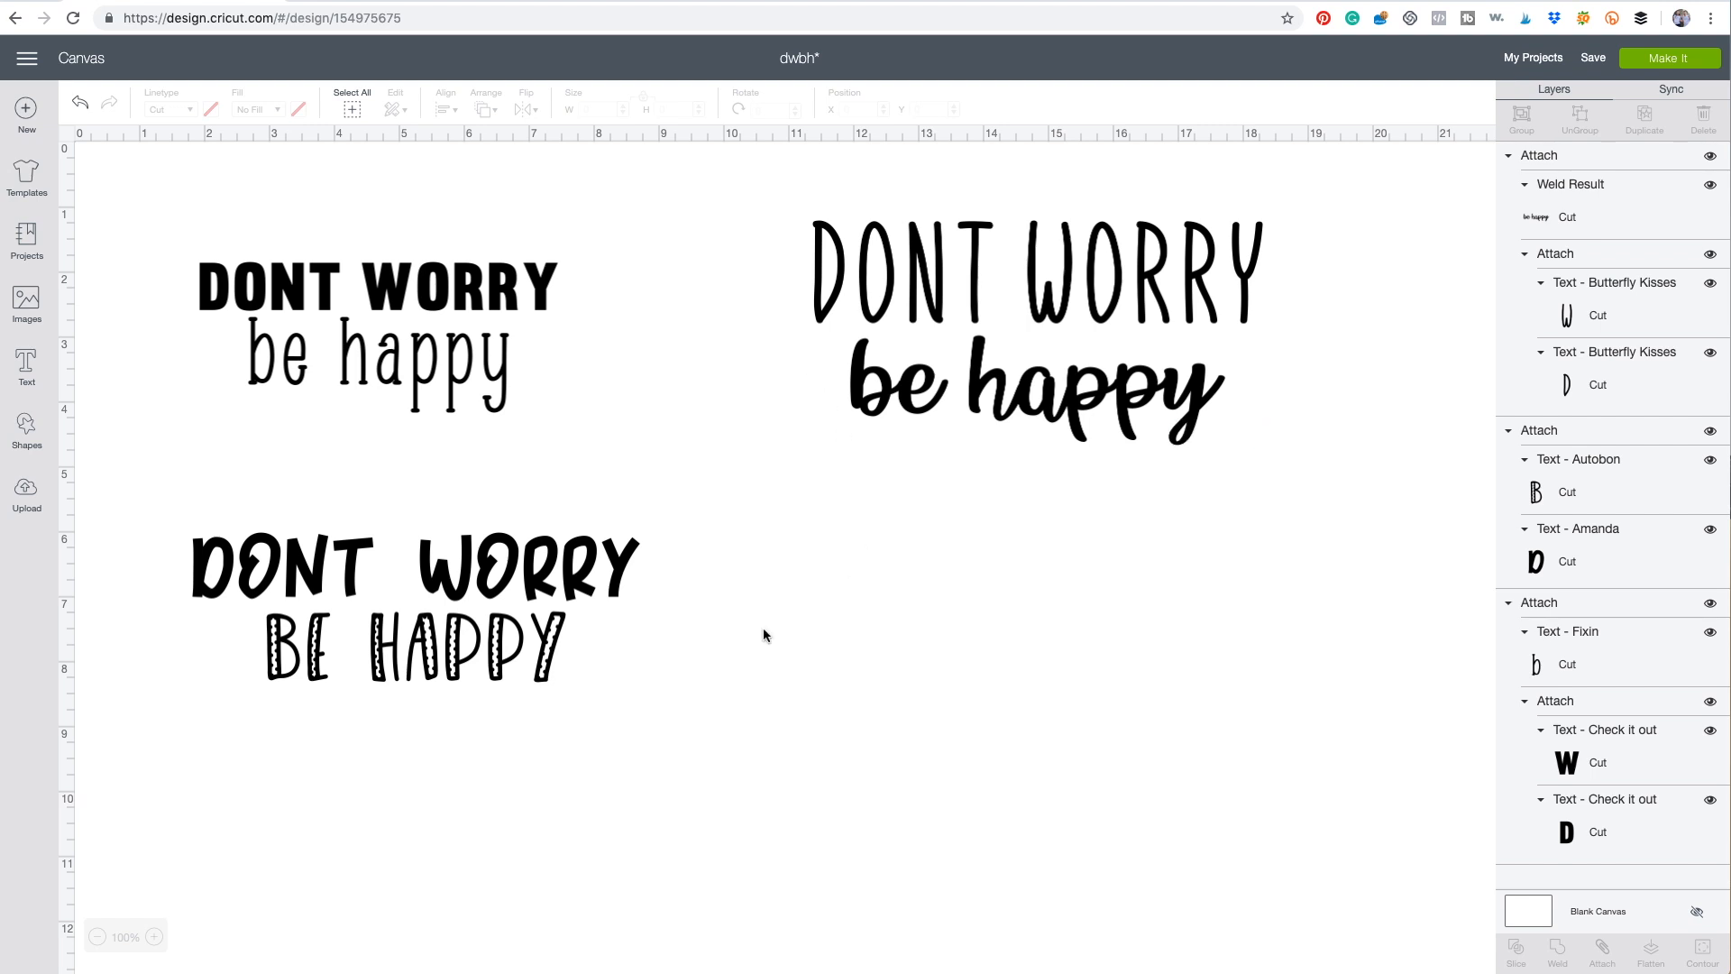
# Step: Move the Amanda and Autobon design between and below the other two designs, at about X 6.17 and Y 5.83 inches
pyautogui.click(534, 595)
pyautogui.moveTo(476, 591); pyautogui.dragTo(756, 607)
pyautogui.moveTo(649, 607); pyautogui.dragTo(932, 595)
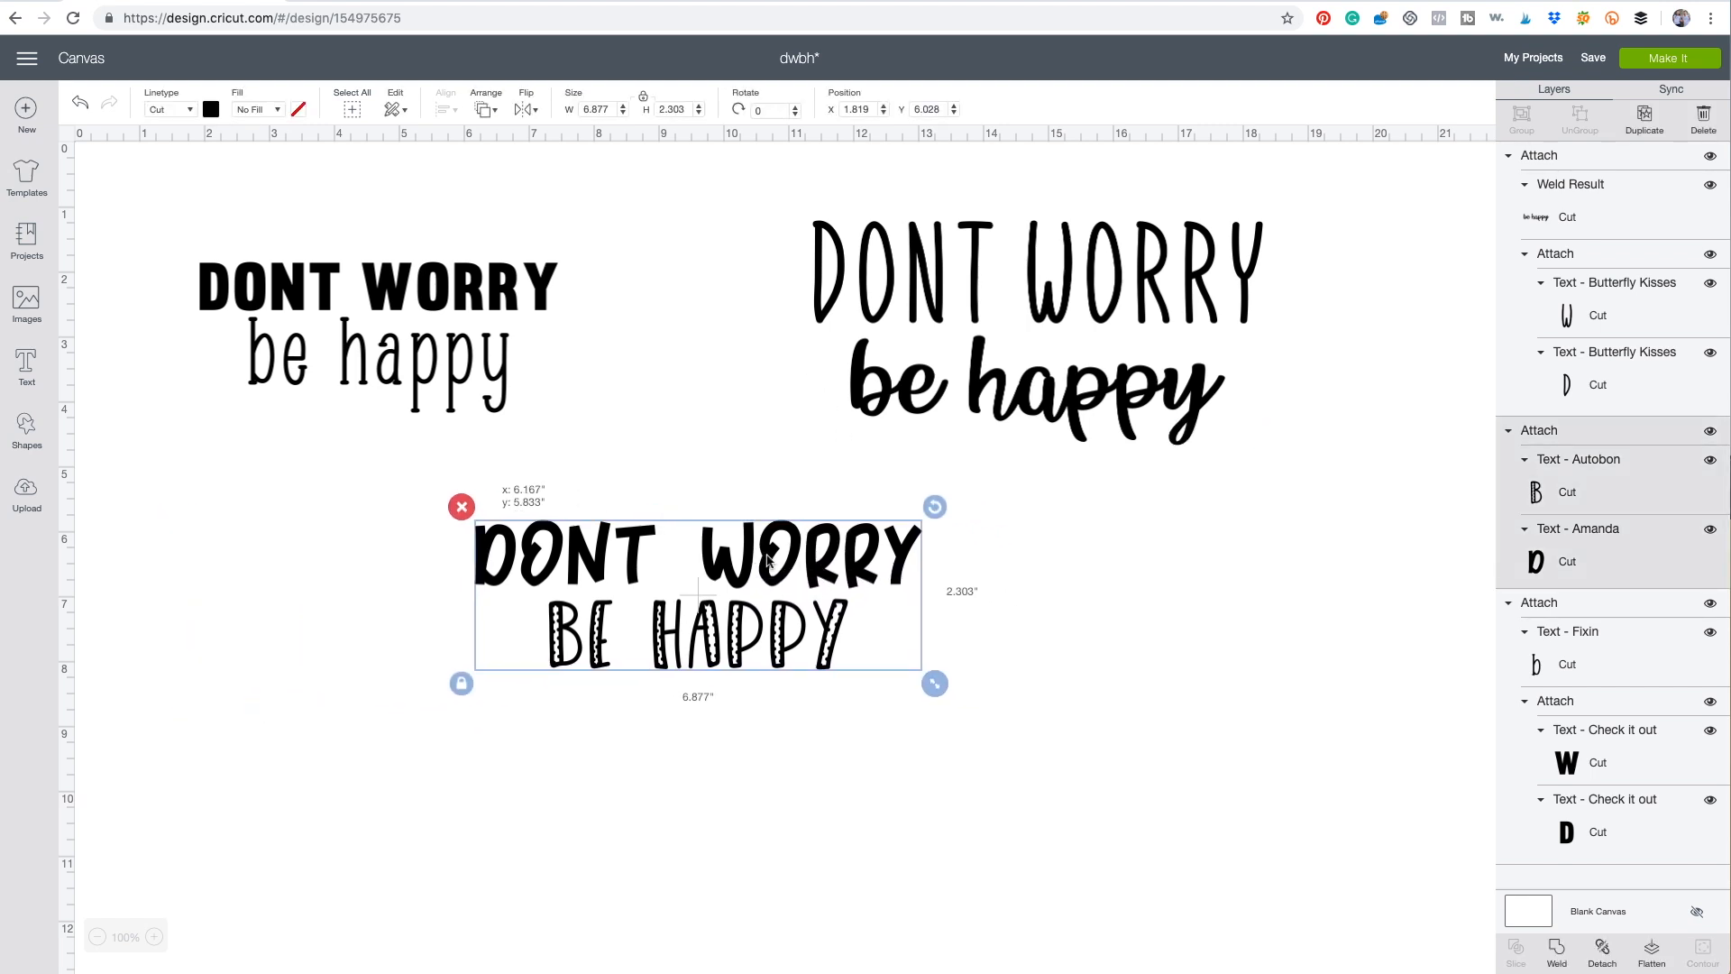
pyautogui.click(1037, 595)
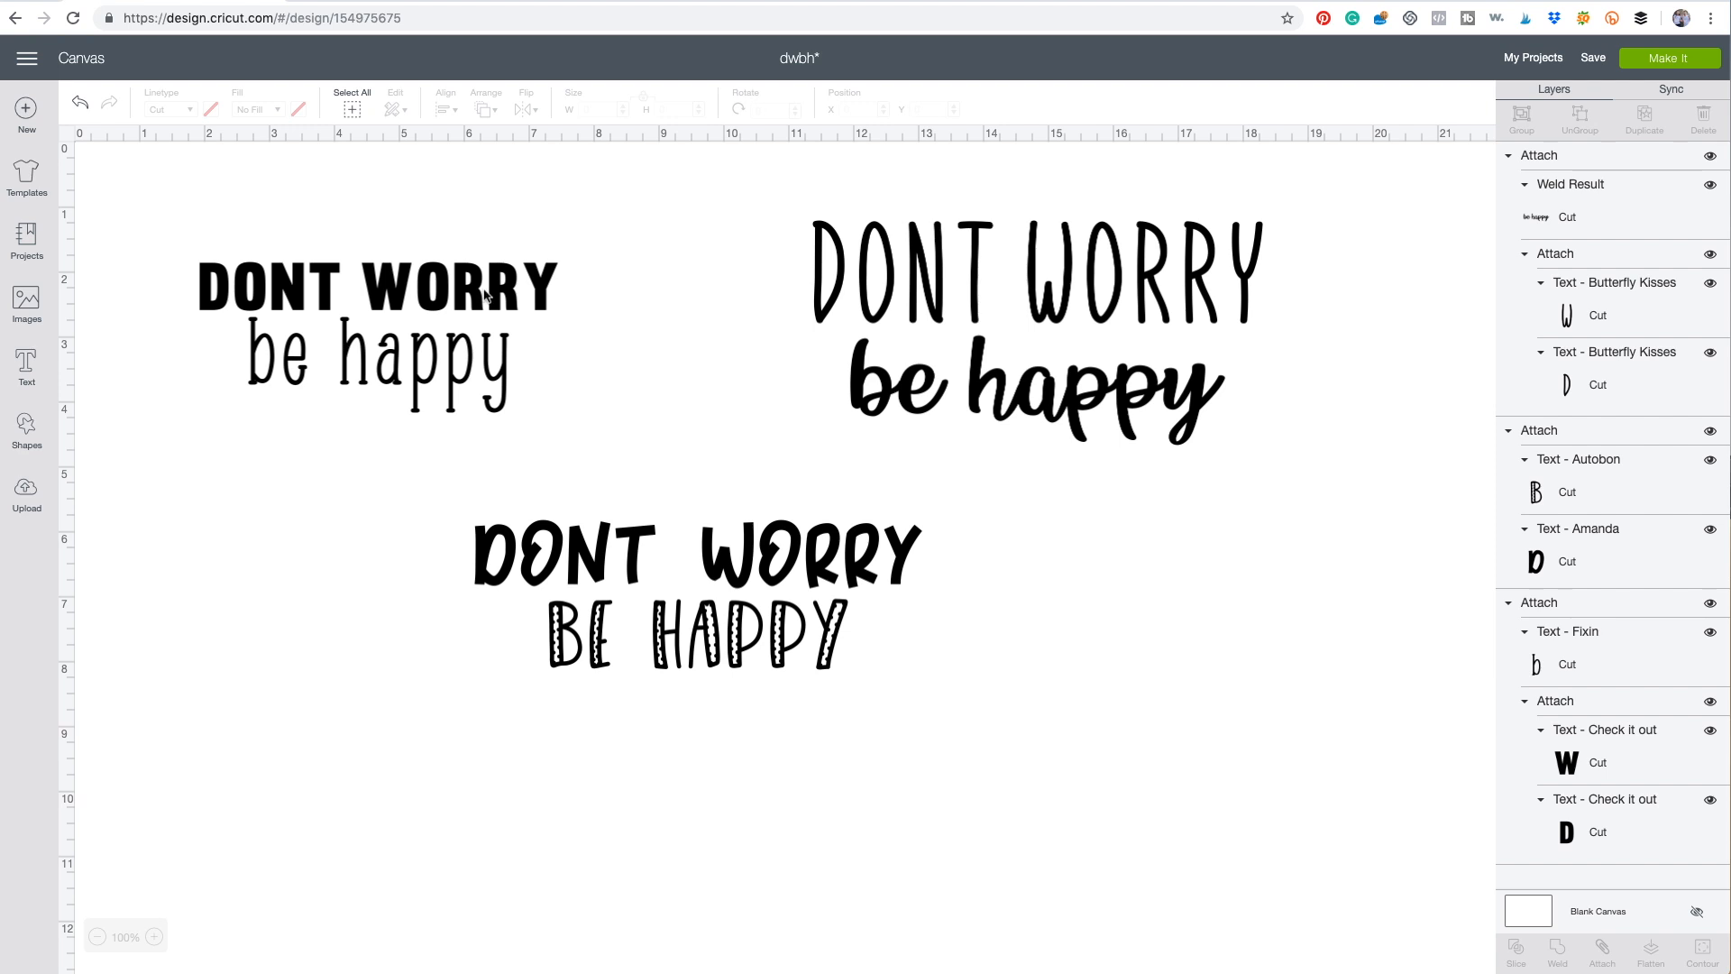
pyautogui.moveTo(1169, 407)
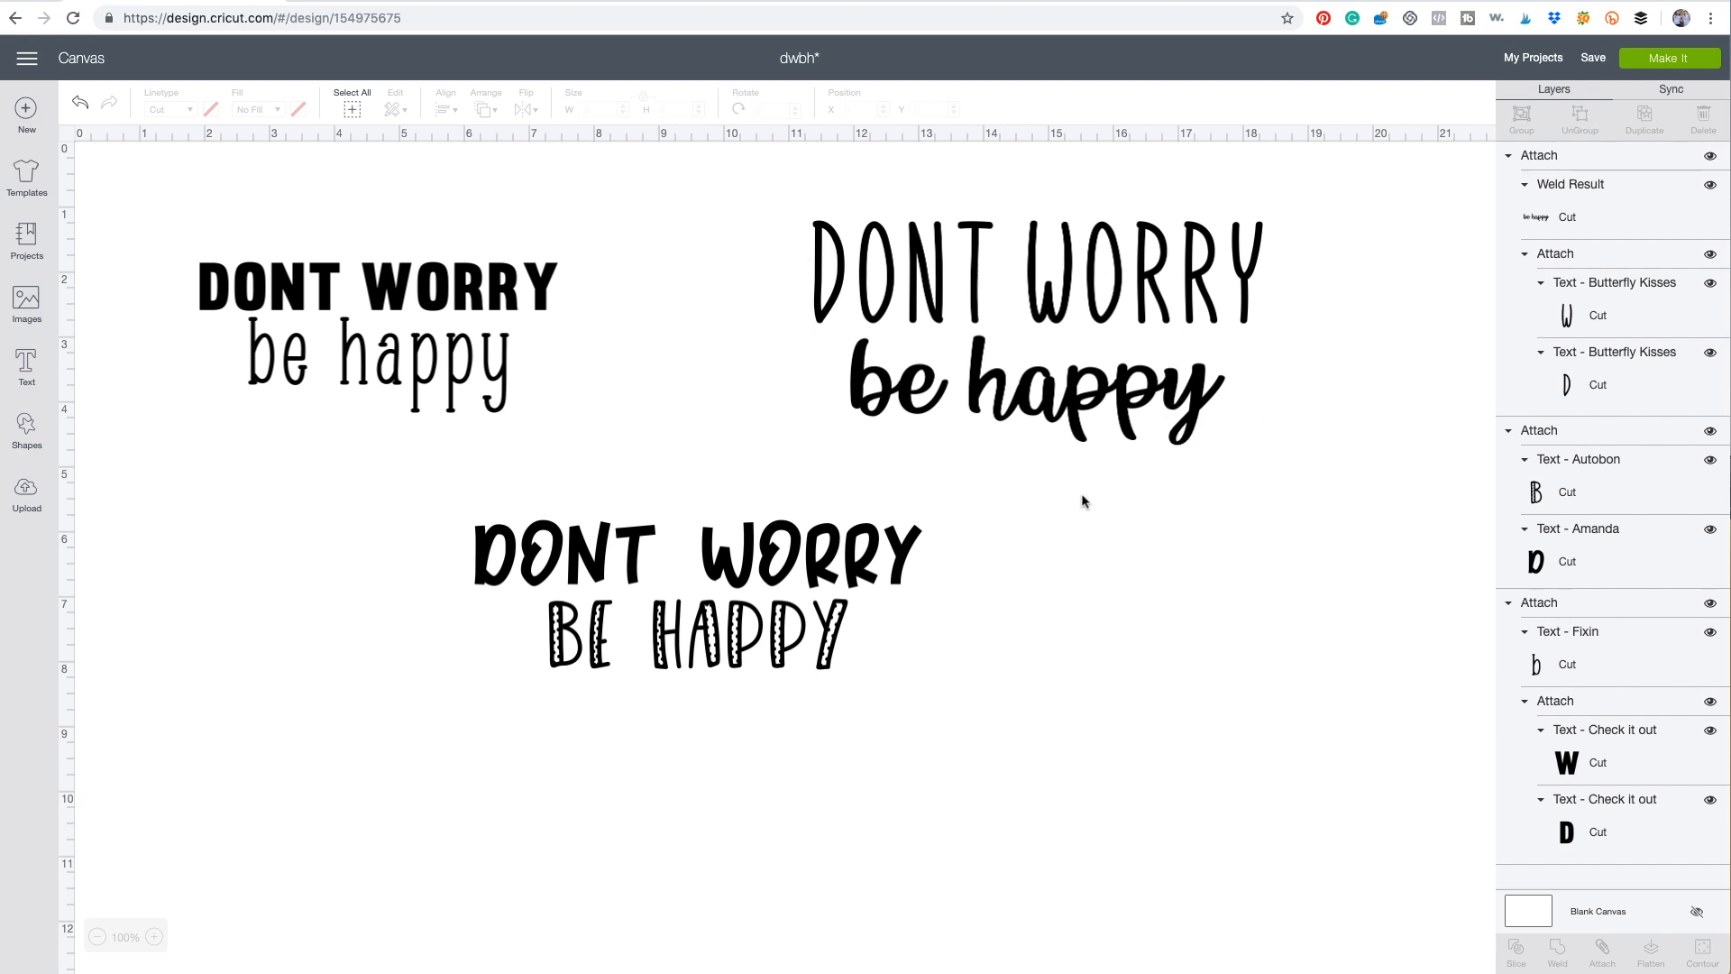